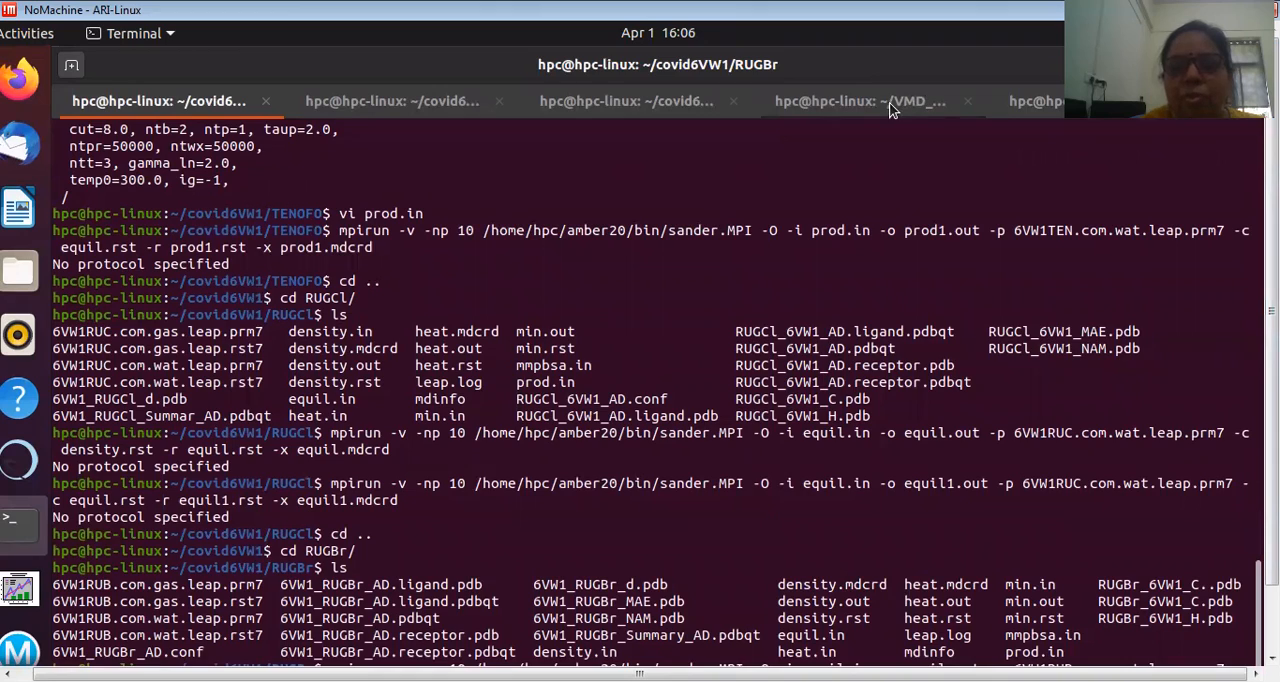
Step: Launch VMD from the terminal session in the ~/VMD_NAMD/RUGCl/NVT folder
left_click_drag(1272, 311, 1272, 375)
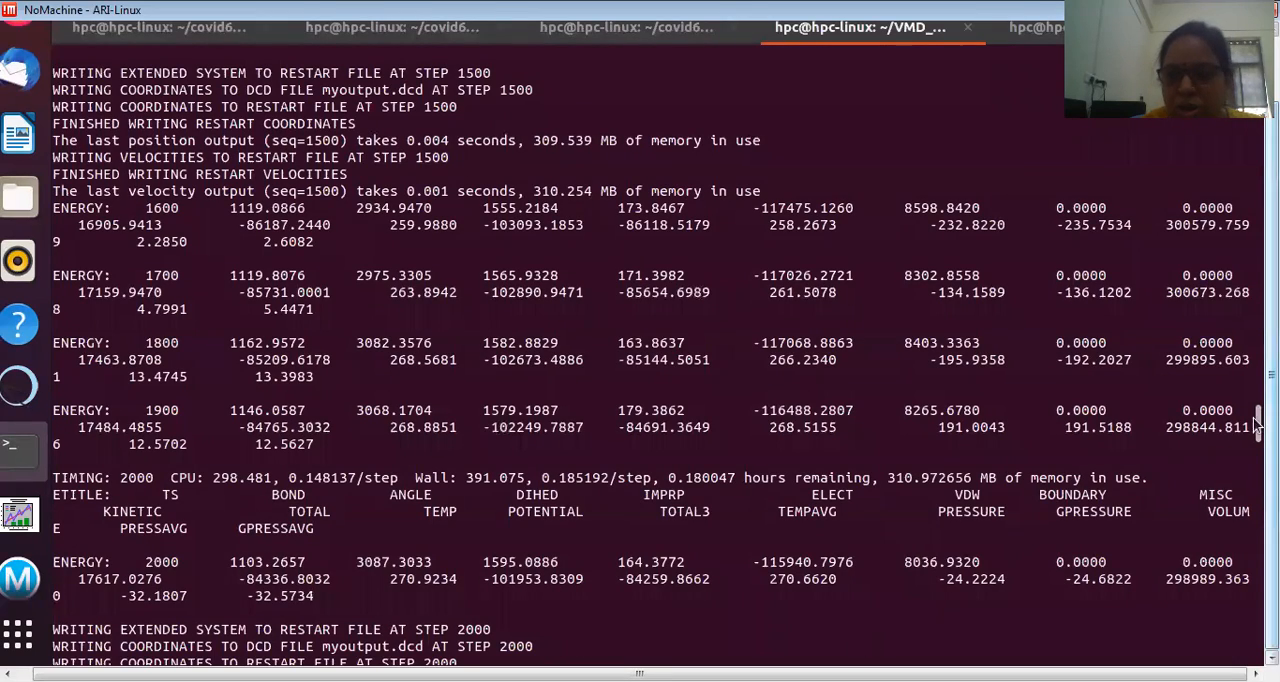
left_click_drag(1258, 427, 1259, 645)
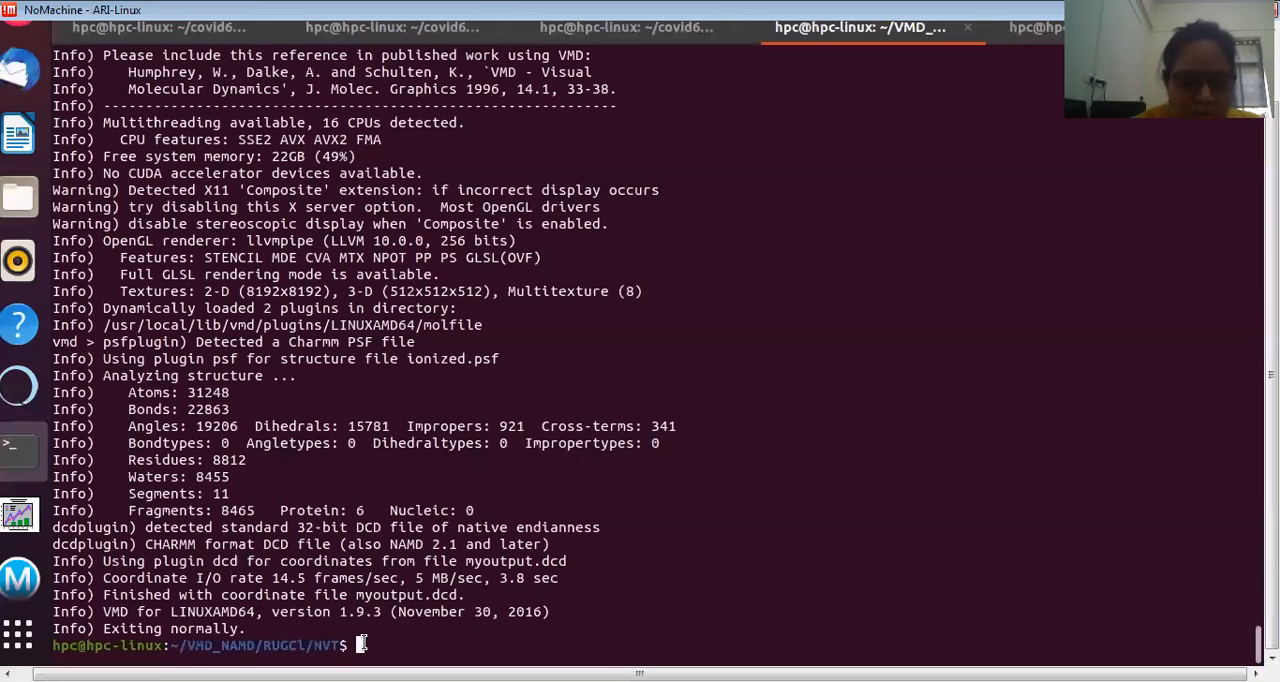
type("vm")
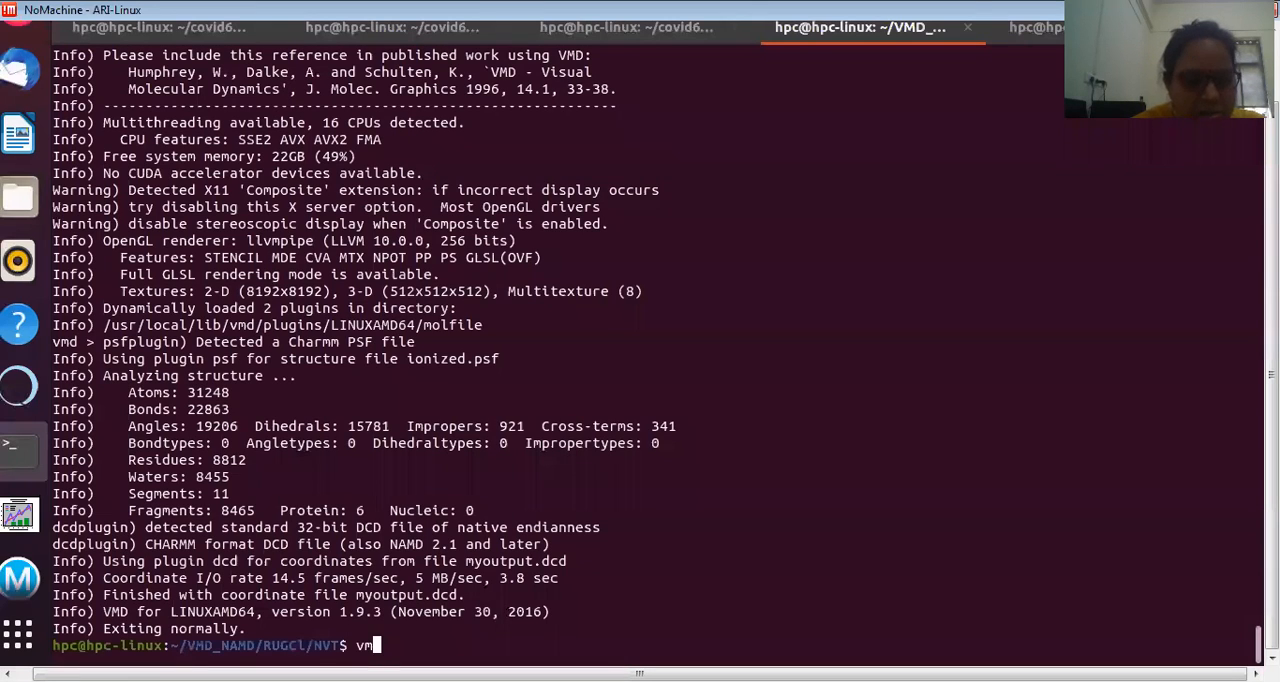
type("d")
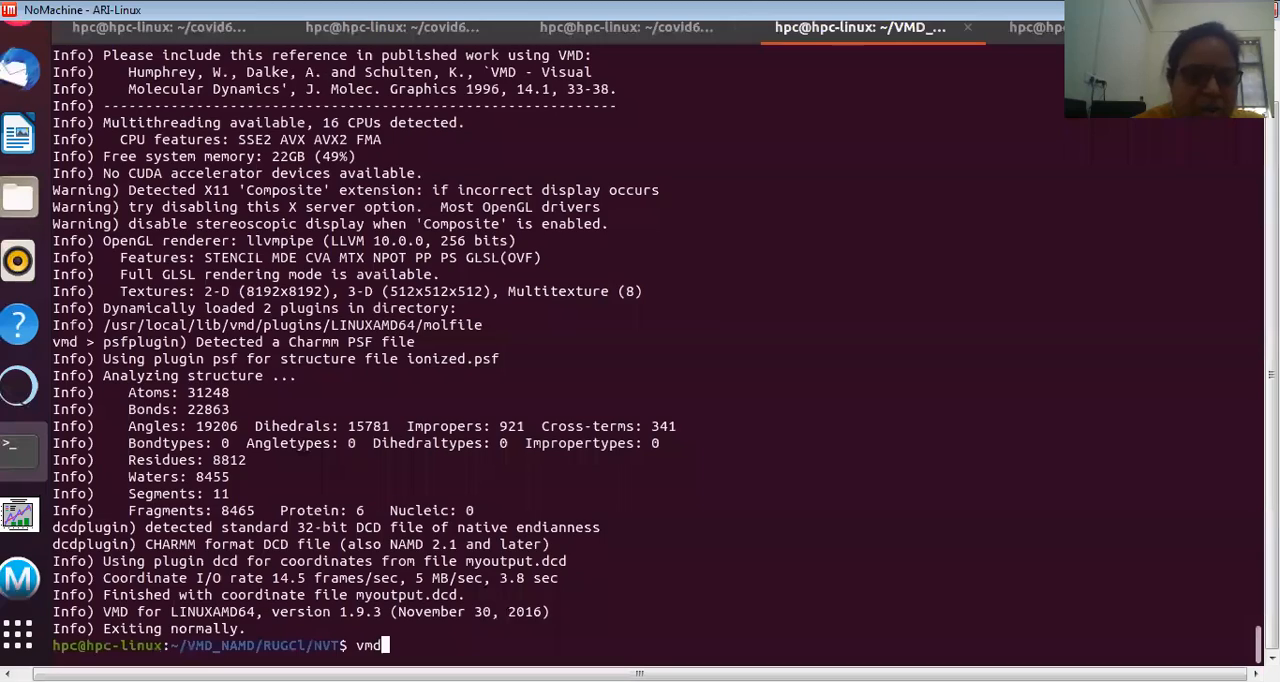
key("Return")
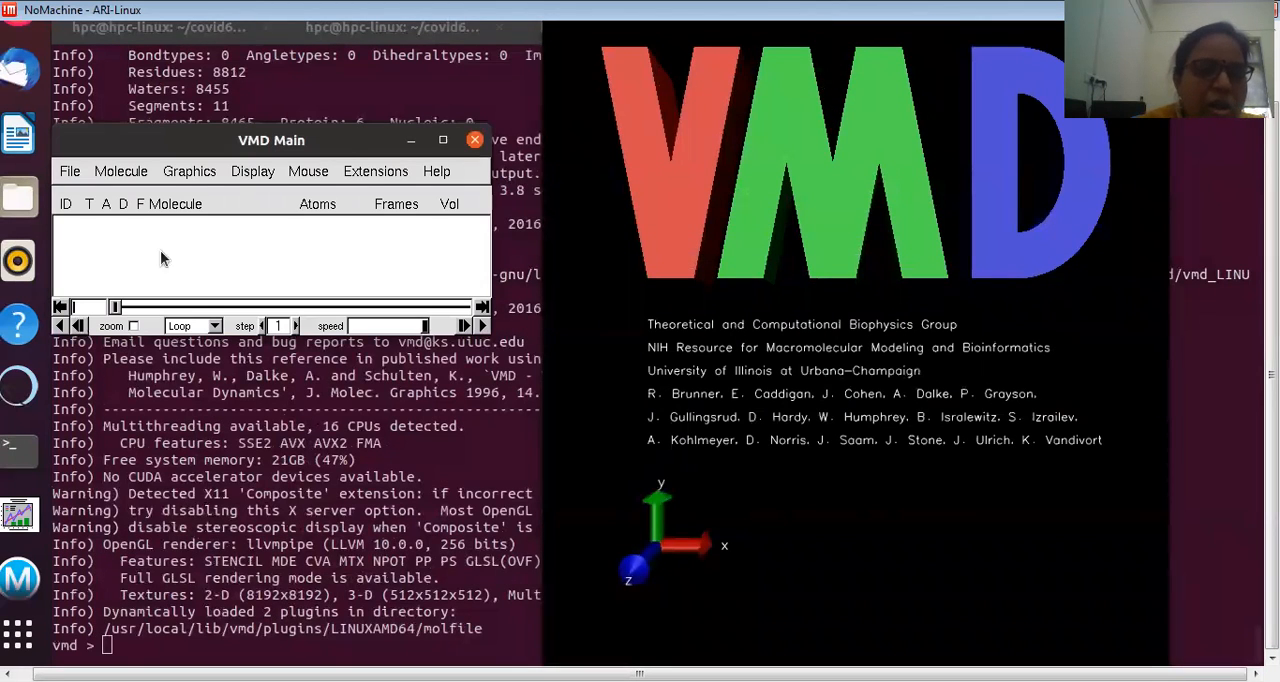
Step: Open the Tk Console from VMD's extensions
left_click(368, 171)
mouse_move(370, 197)
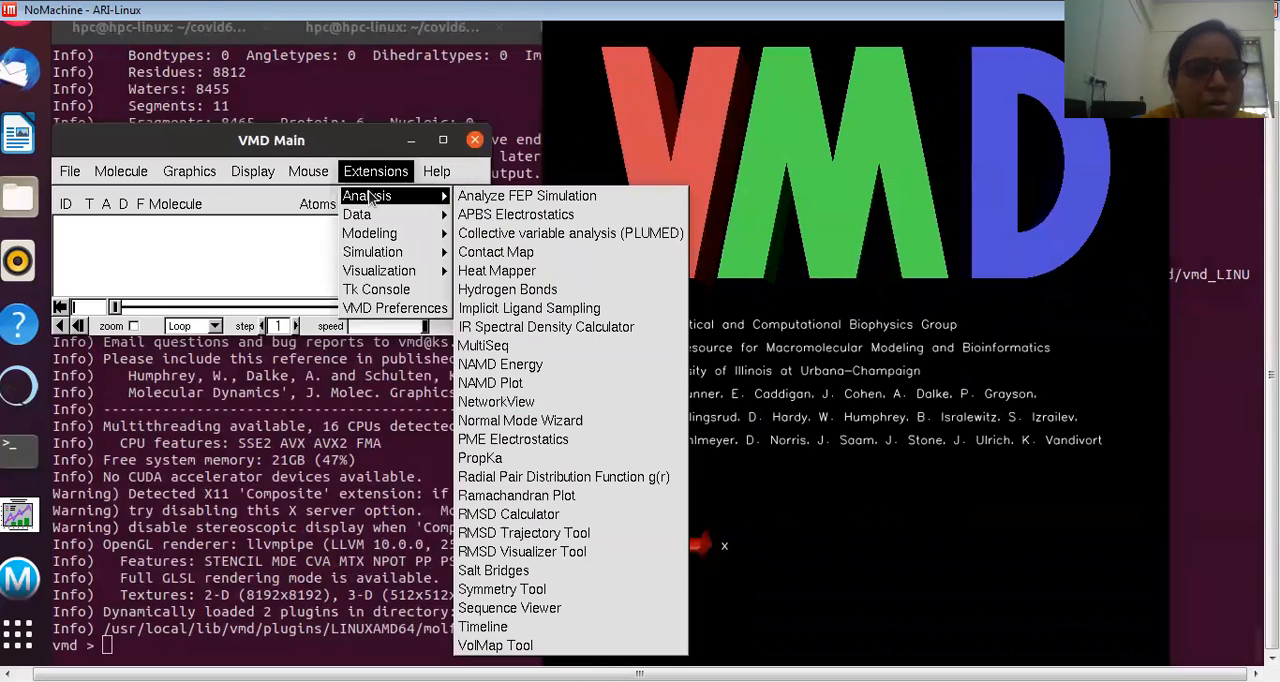
left_click(384, 291)
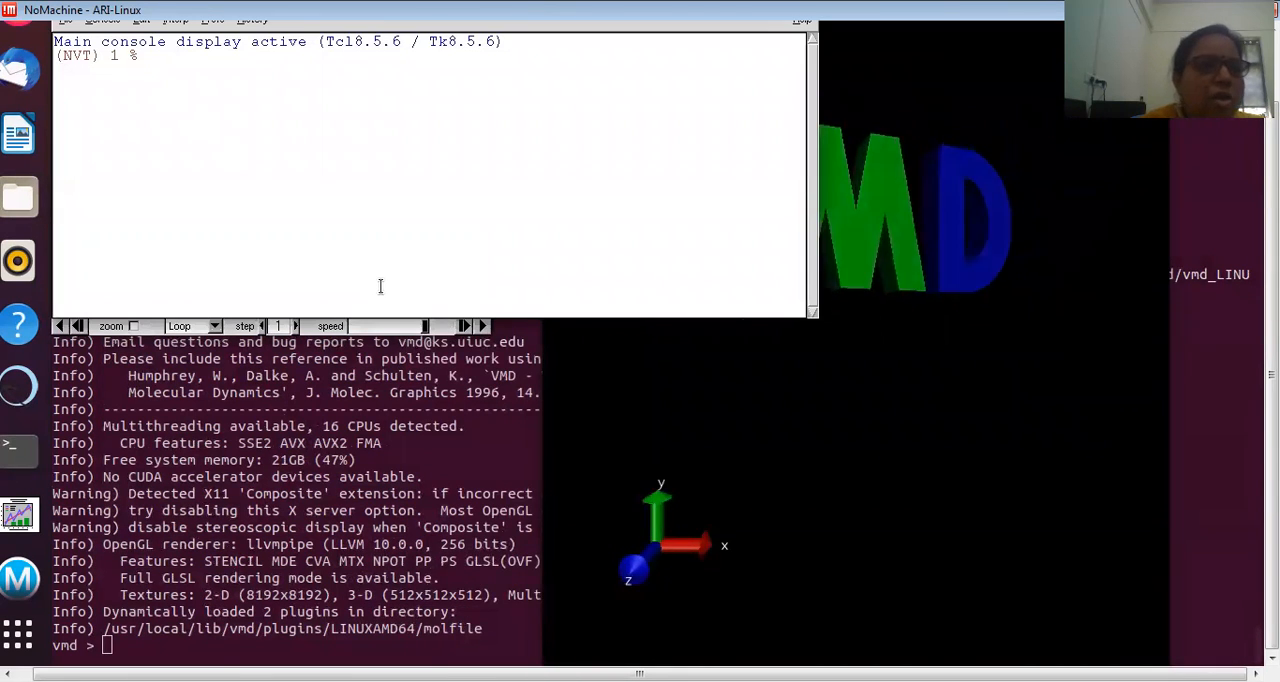
Step: Run pwd and ls in the Tk Console to check the working directory and its files
type("pws")
key("BackSpace")
type("d")
key("Return")
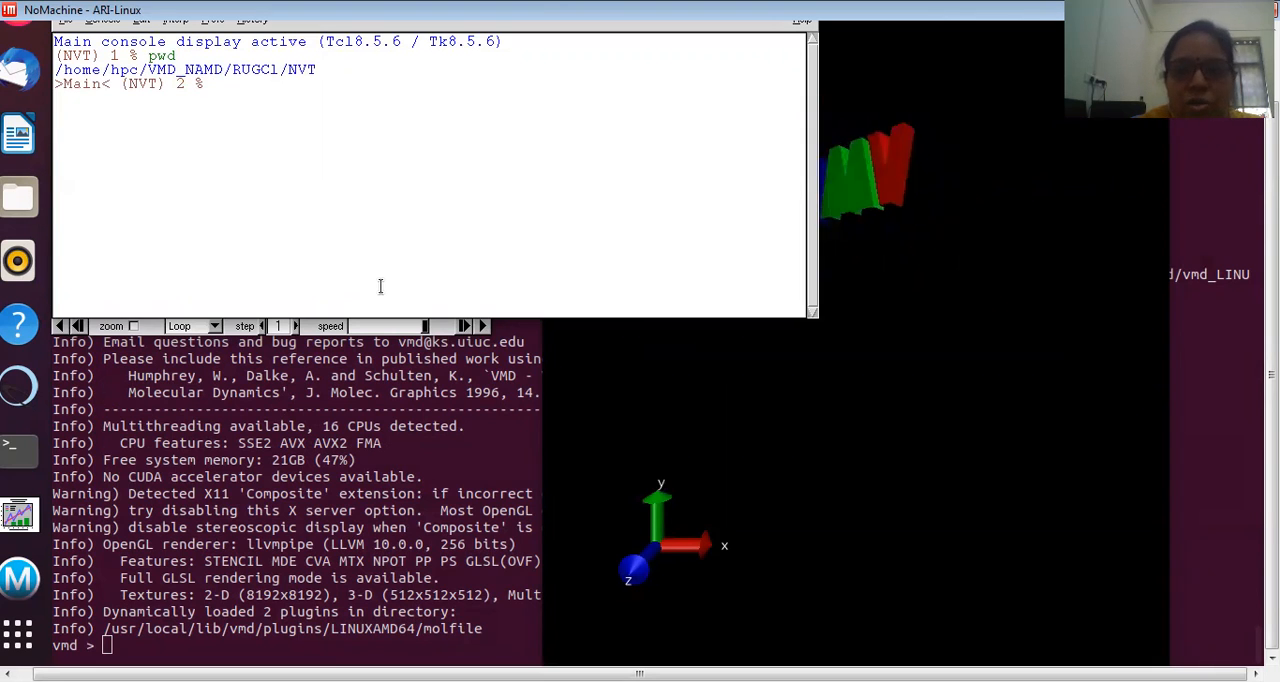
type("ls")
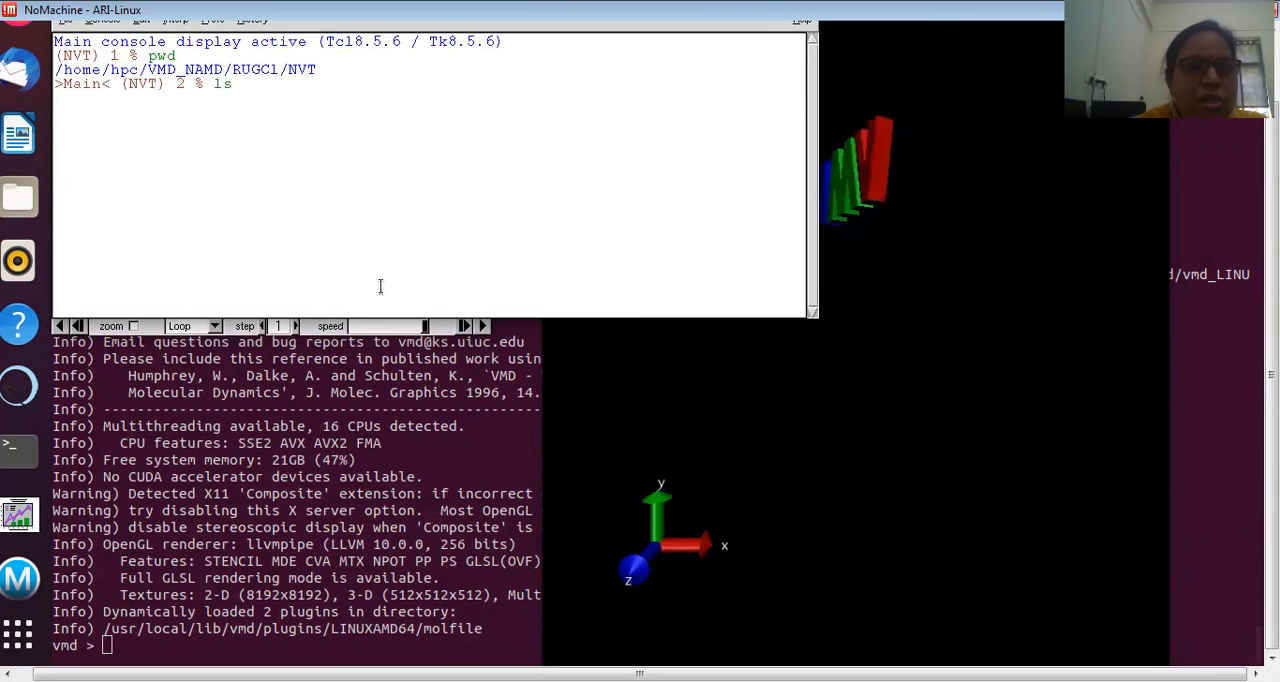
key("Return")
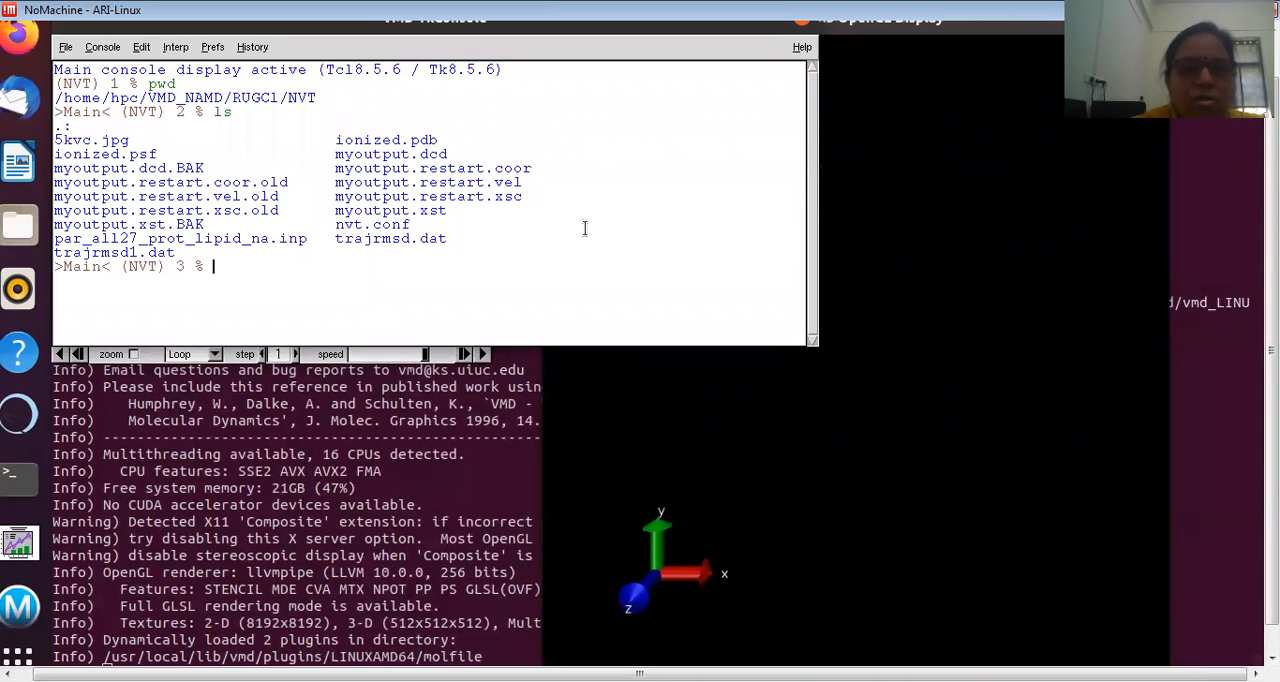
Step: Load the structure file as a new molecule with the console command "mol new ionized.psf"
type("mol n")
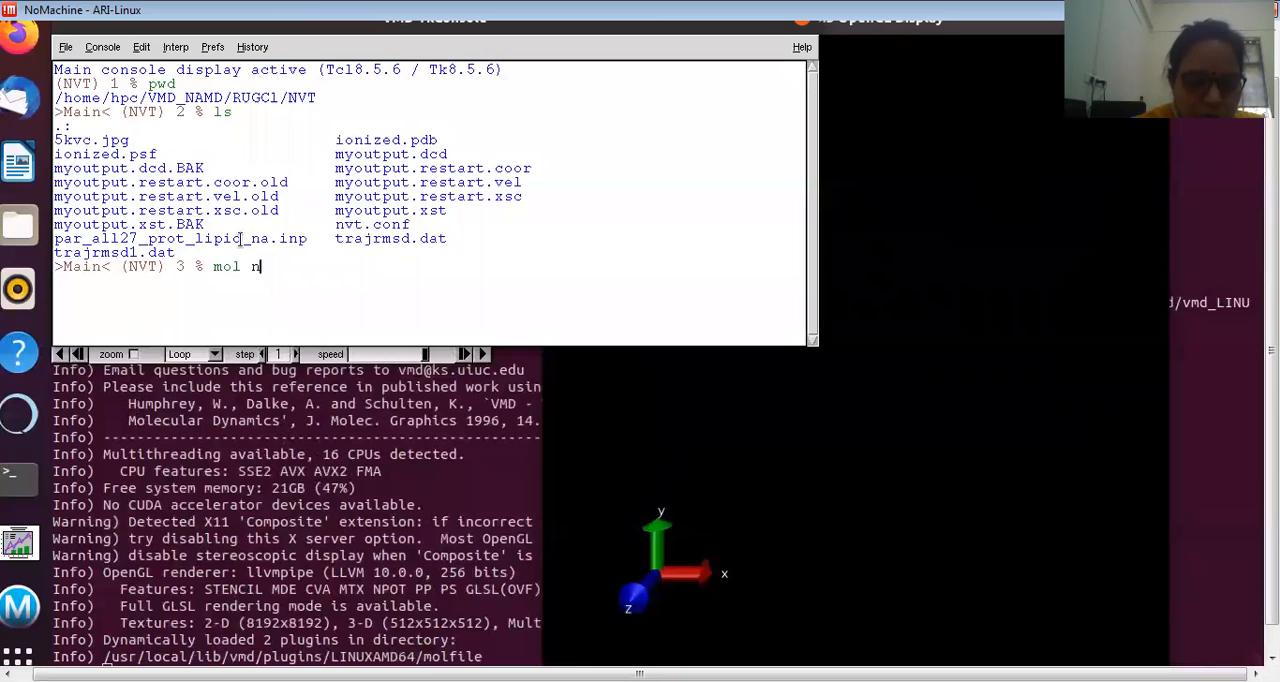
type("ew ion")
key("Tab")
type("sf")
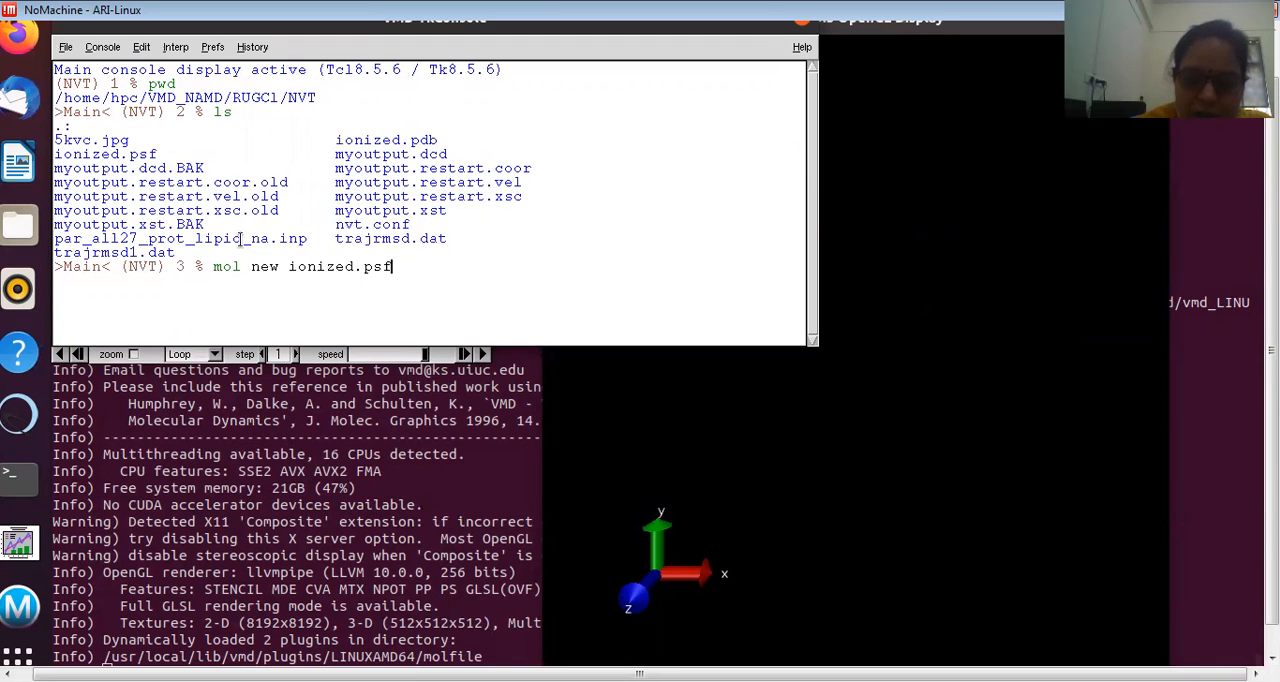
key("Return")
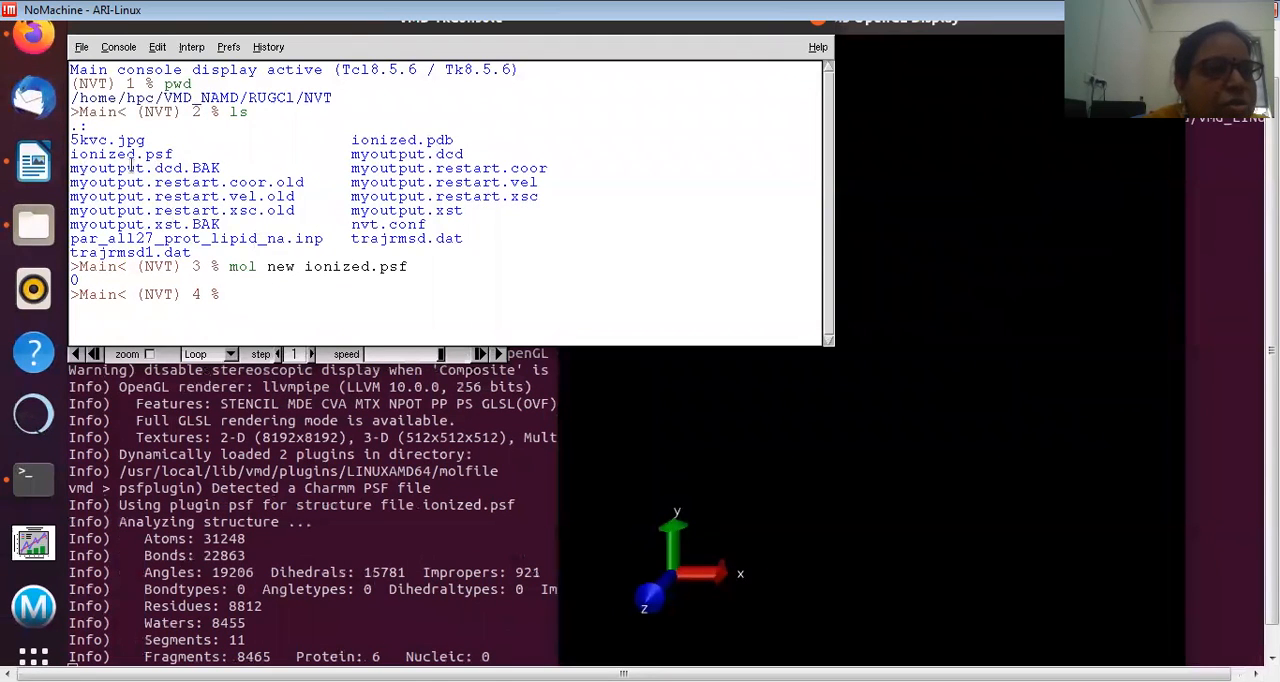
Step: Add the trajectory to the loaded molecule with the console command "mol addfile myoutput.dcd"
left_click_drag(124, 155, 276, 155)
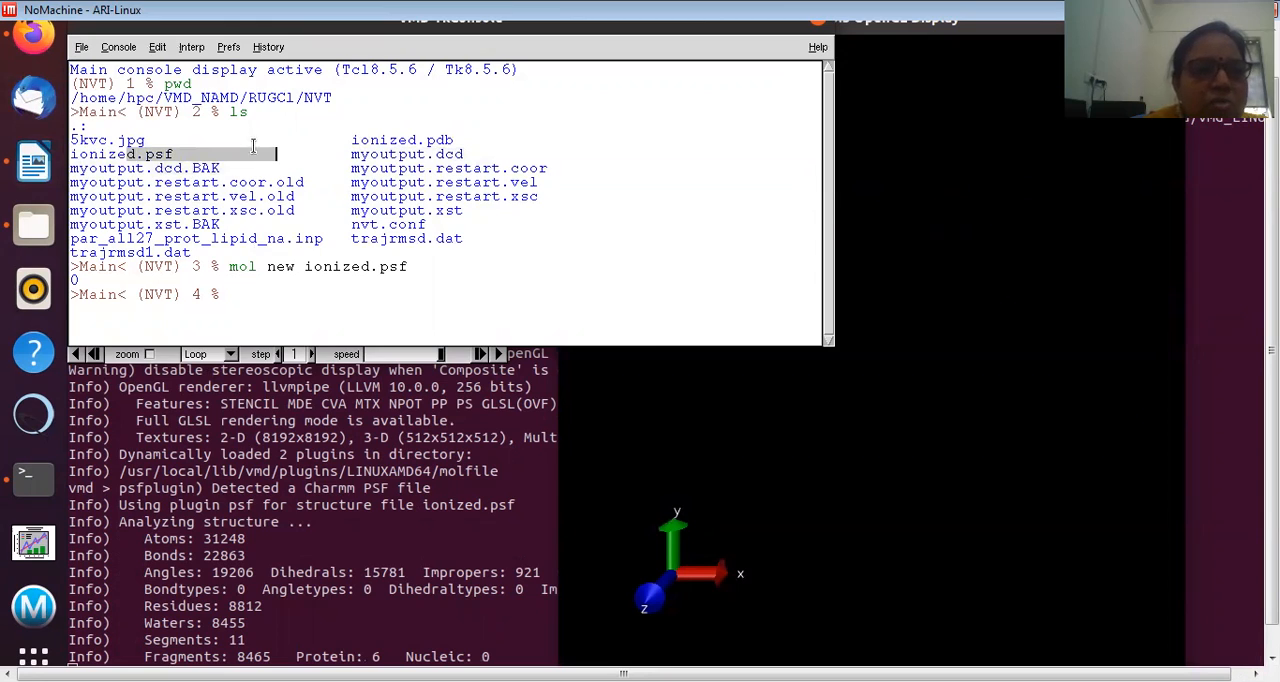
left_click(464, 154)
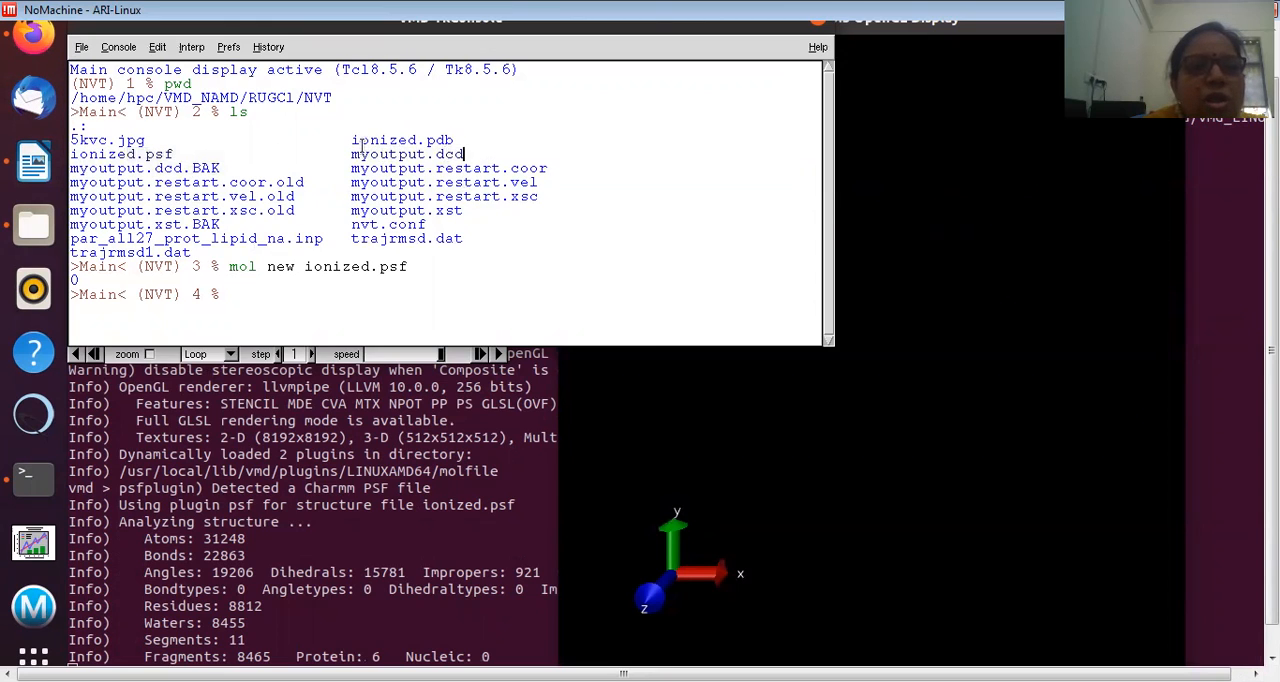
left_click_drag(351, 154, 495, 149)
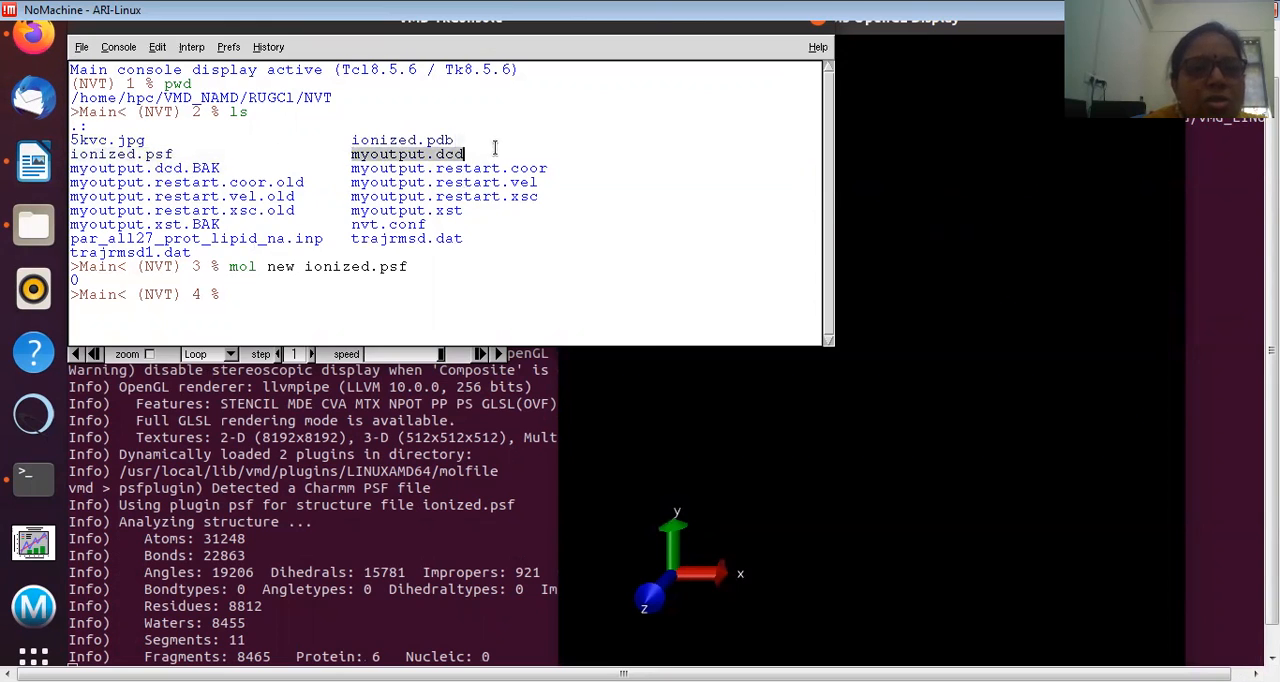
left_click(253, 291)
type("mol addfile m")
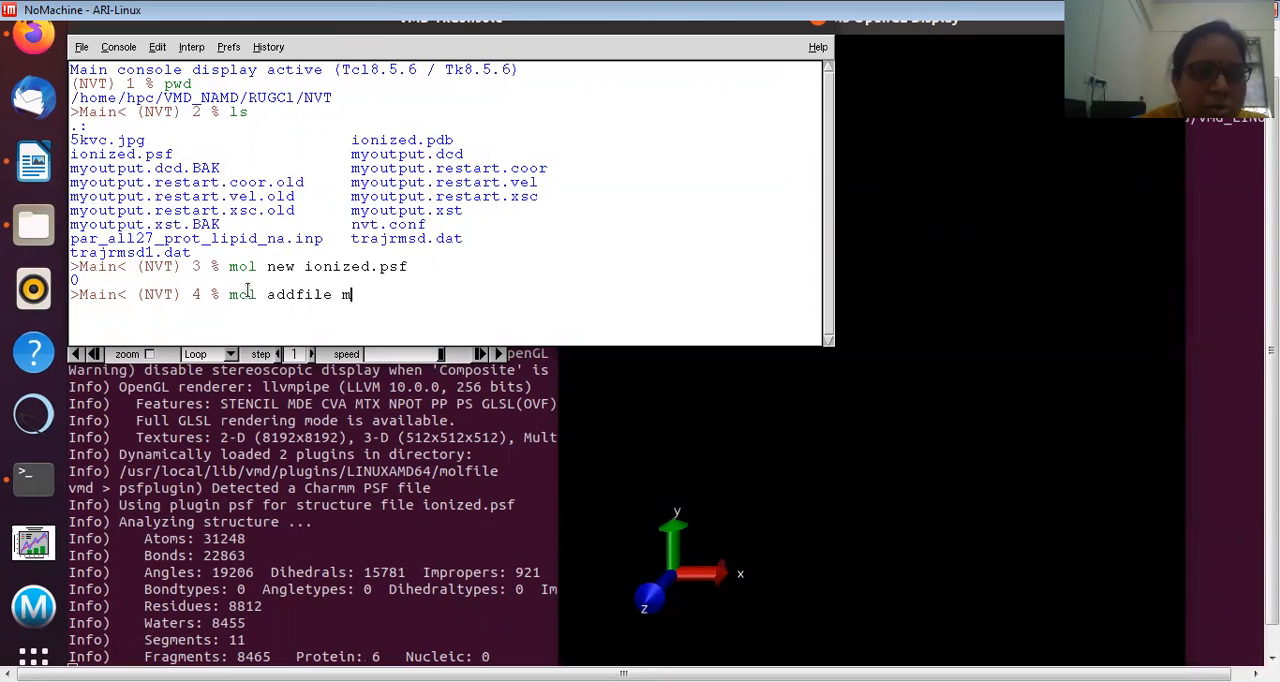
type("youtput")
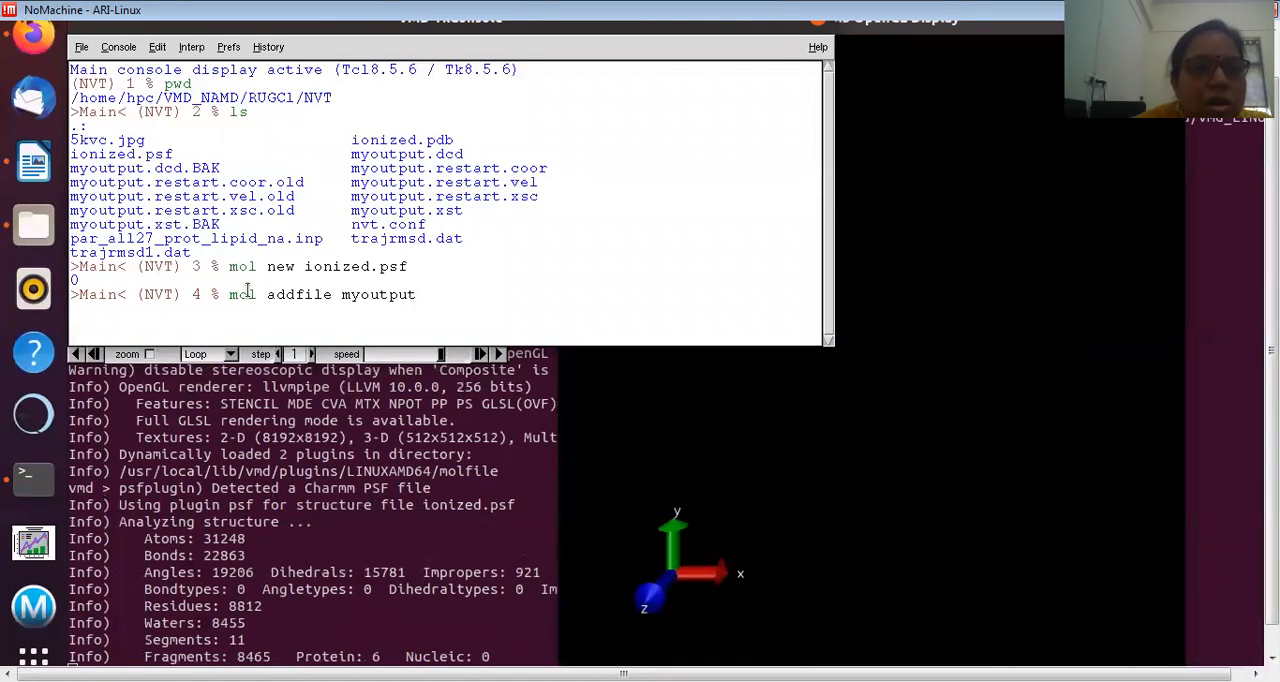
type(".dc")
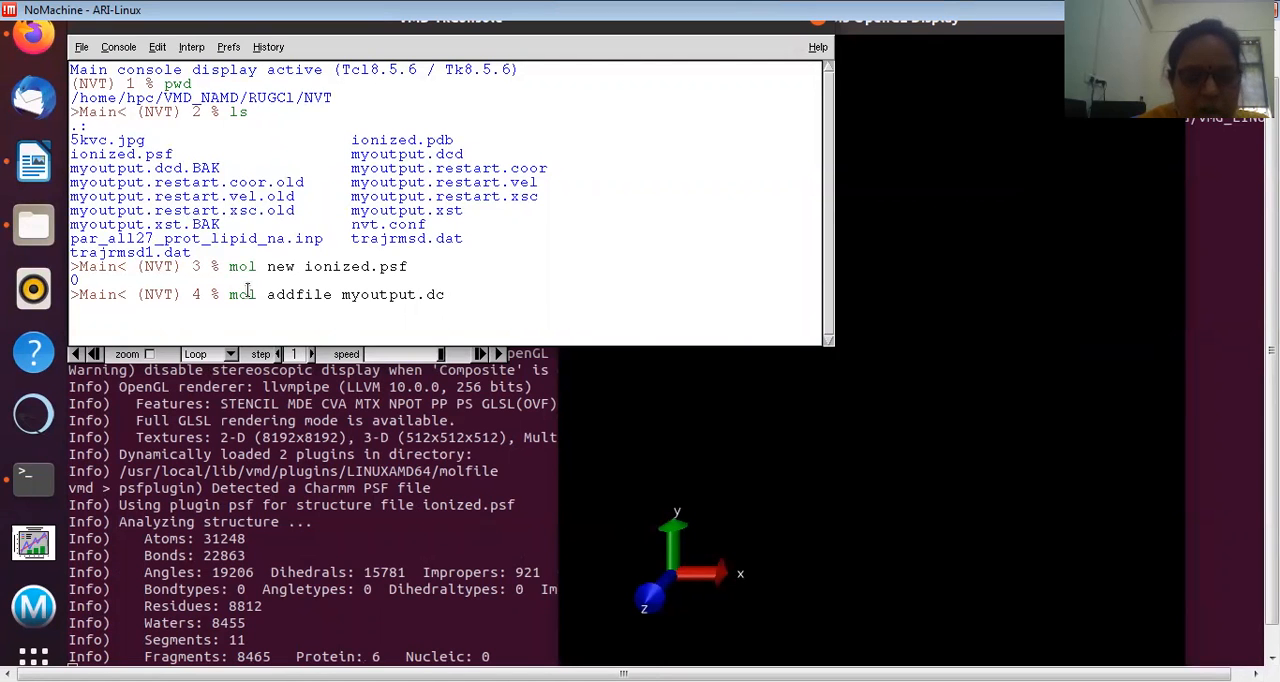
type("d")
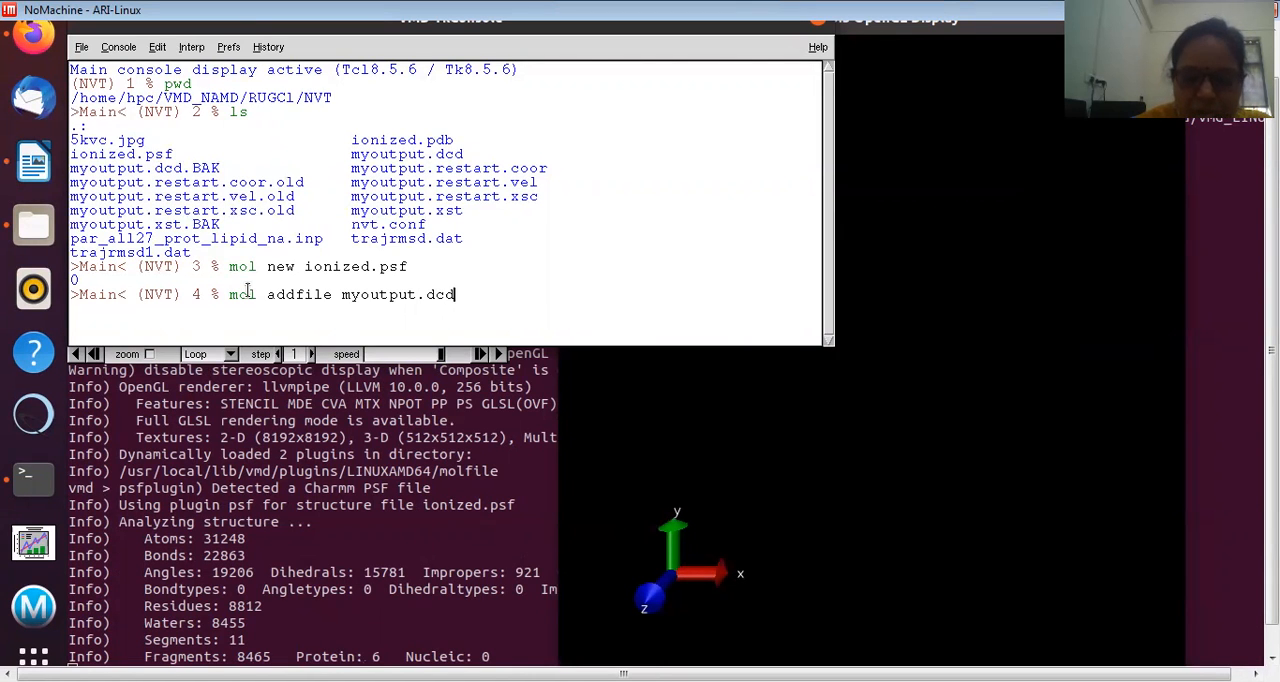
key("Return")
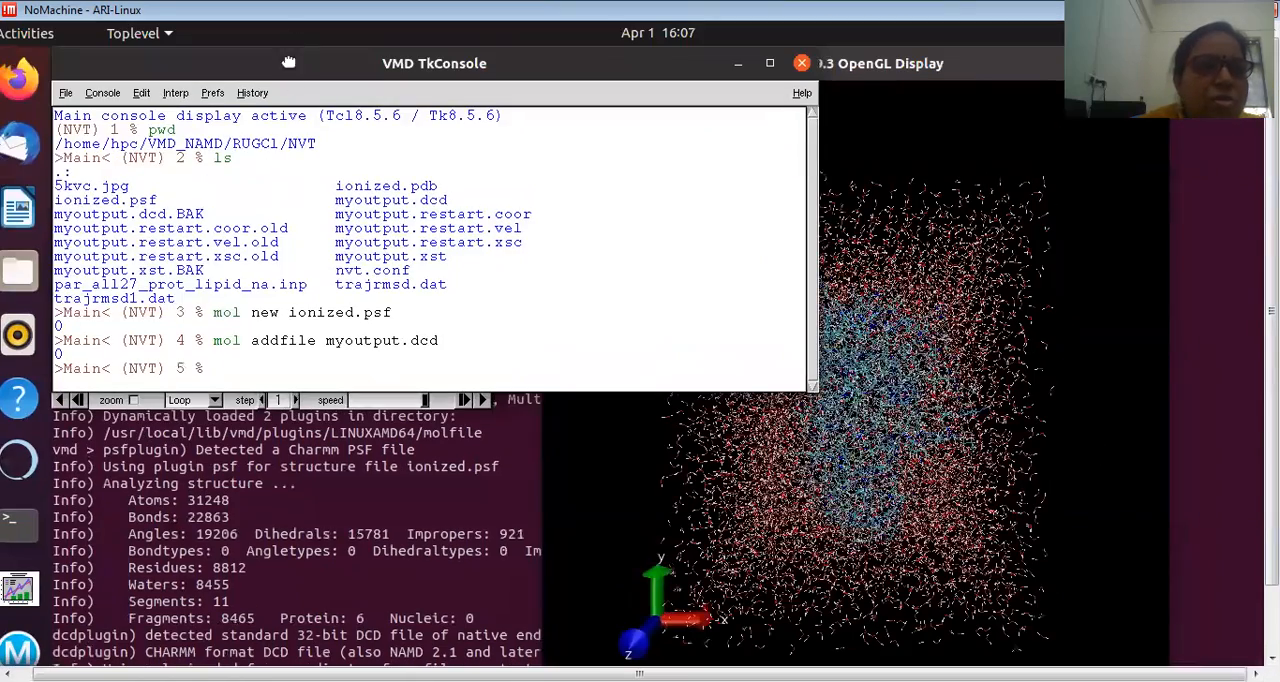
Step: Move the Tk Console clear of the VMD Main window and run through the trajectory frames up to the last one
left_click_drag(288, 62, 270, 460)
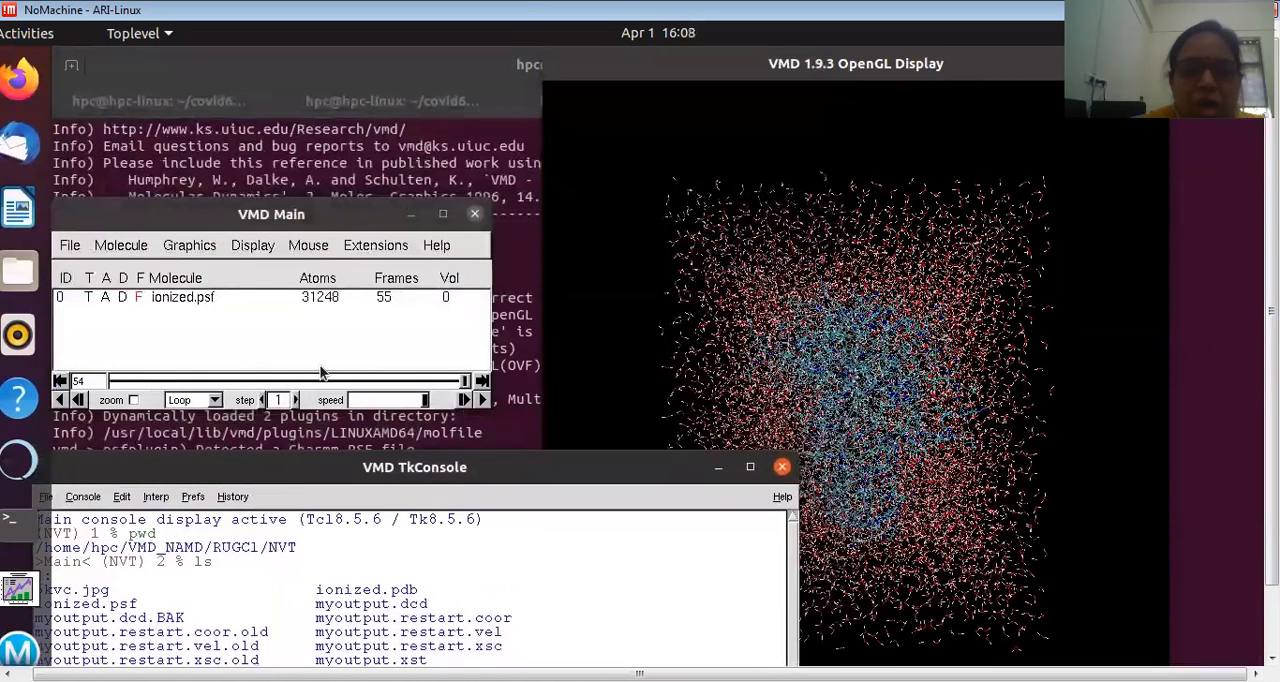
left_click(467, 382)
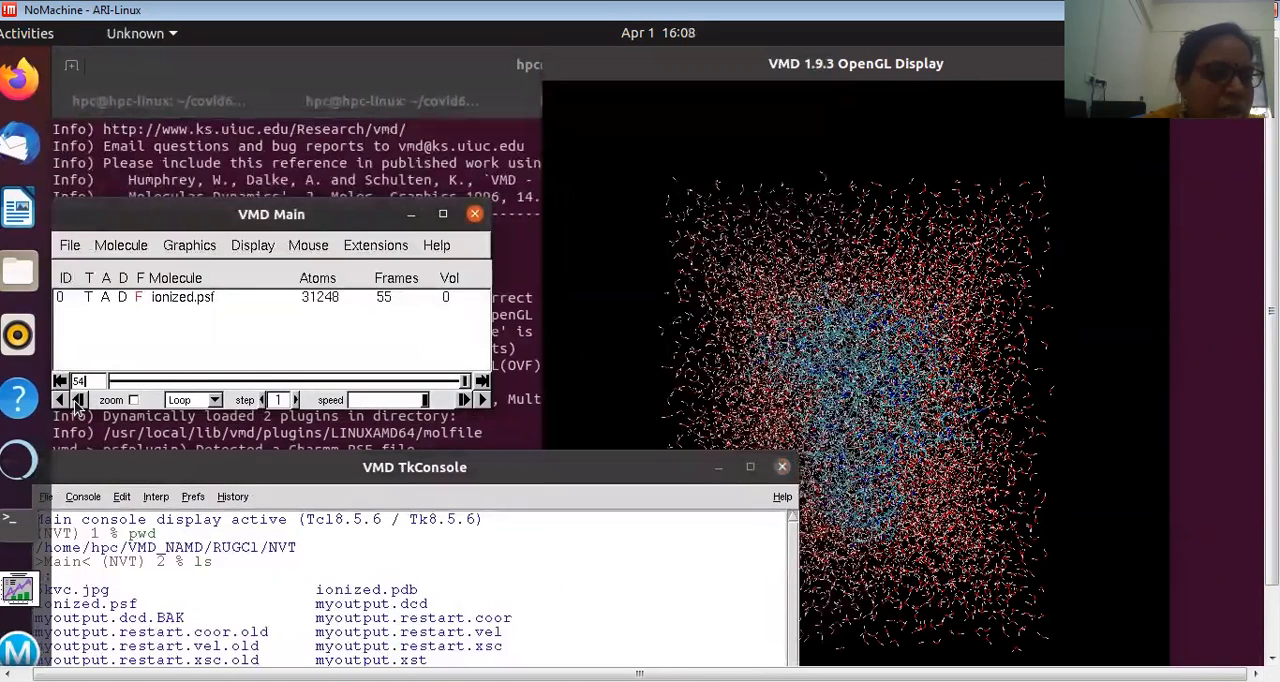
left_click_drag(118, 381, 461, 398)
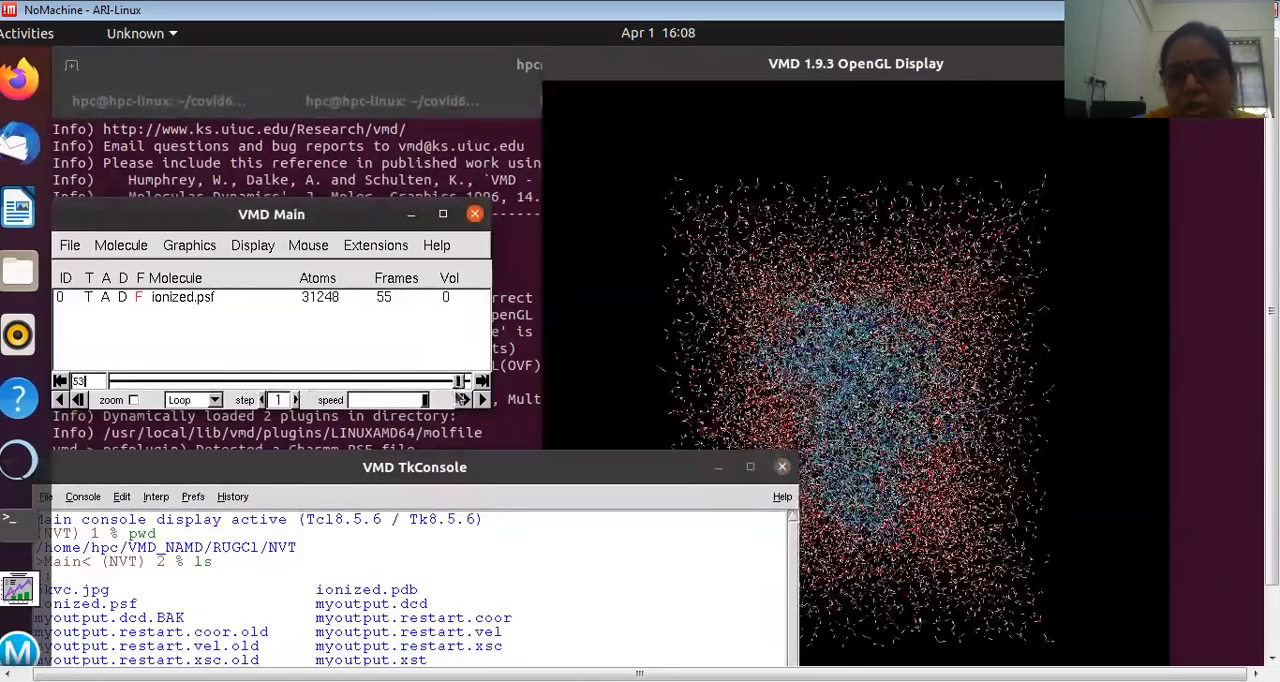
left_click(461, 398)
left_click_drag(267, 400, 464, 390)
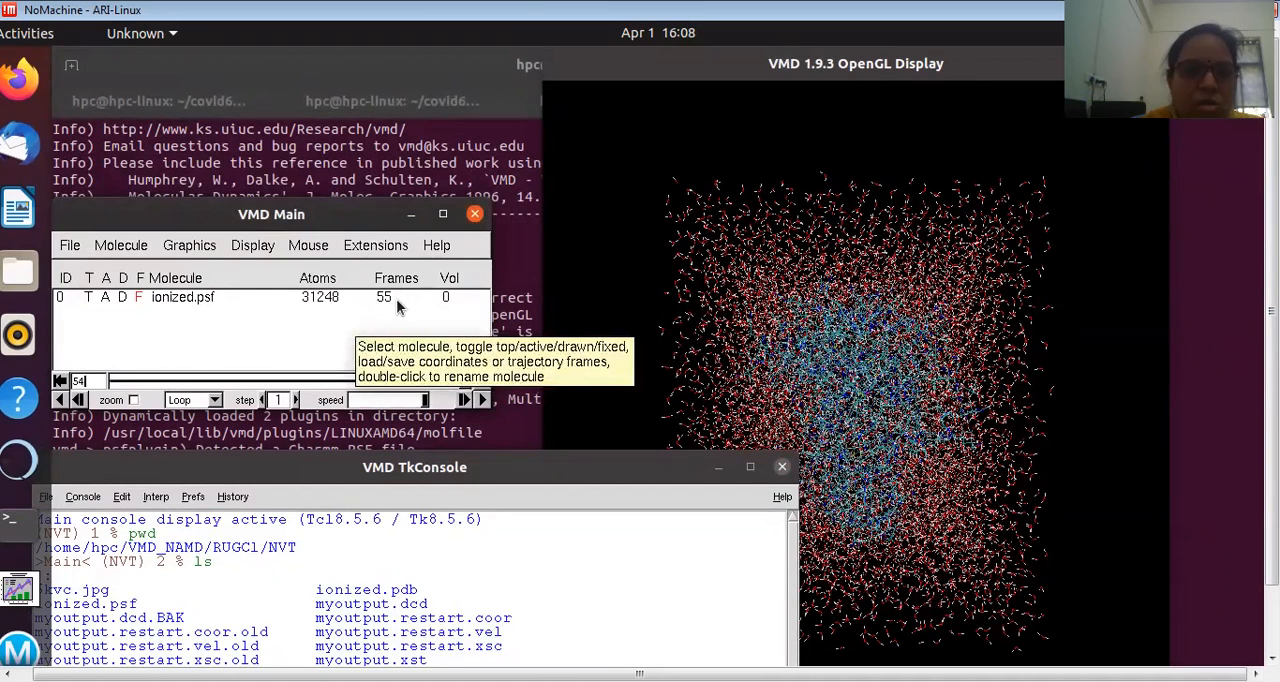
Step: Open the RMSD Trajectory Tool and move its window clear of VMD Main
left_click(360, 249)
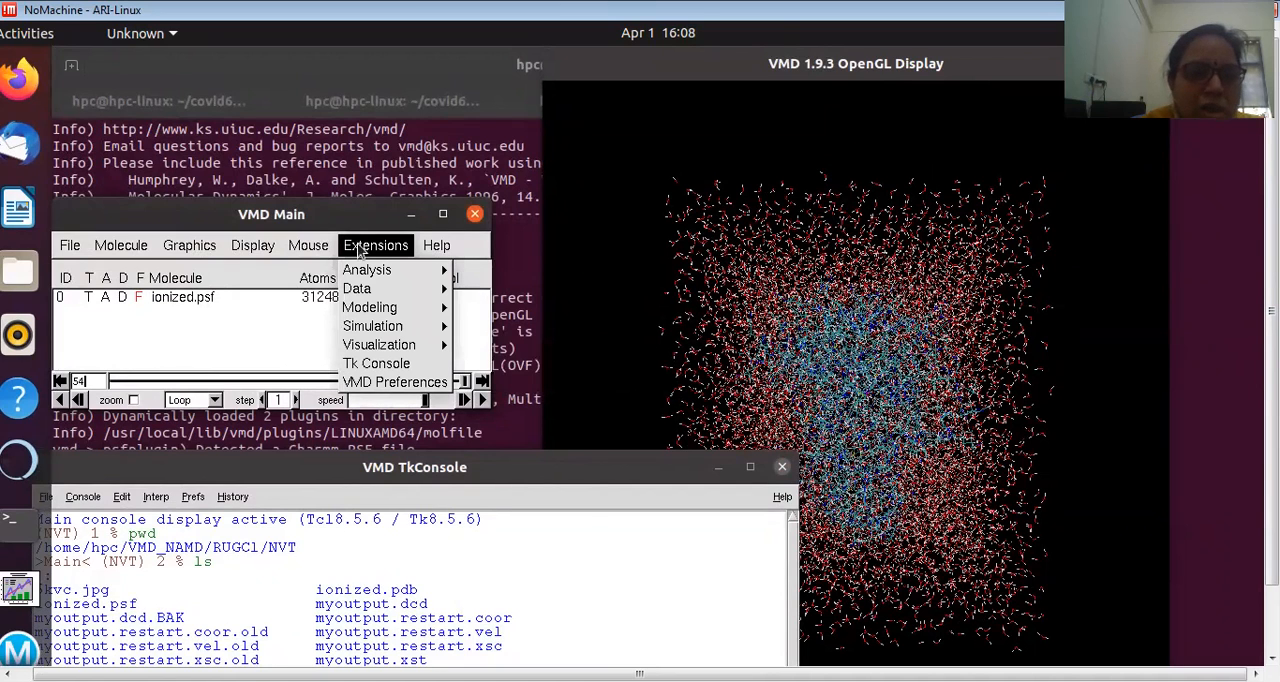
mouse_move(370, 328)
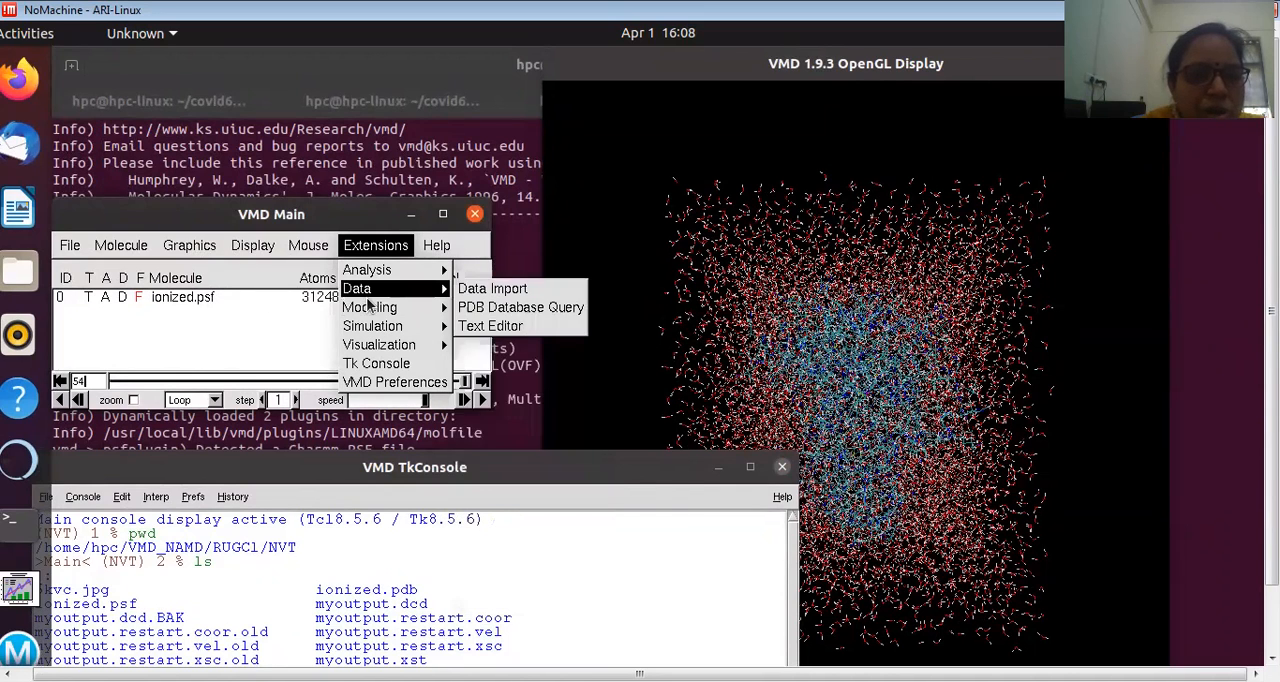
mouse_move(366, 276)
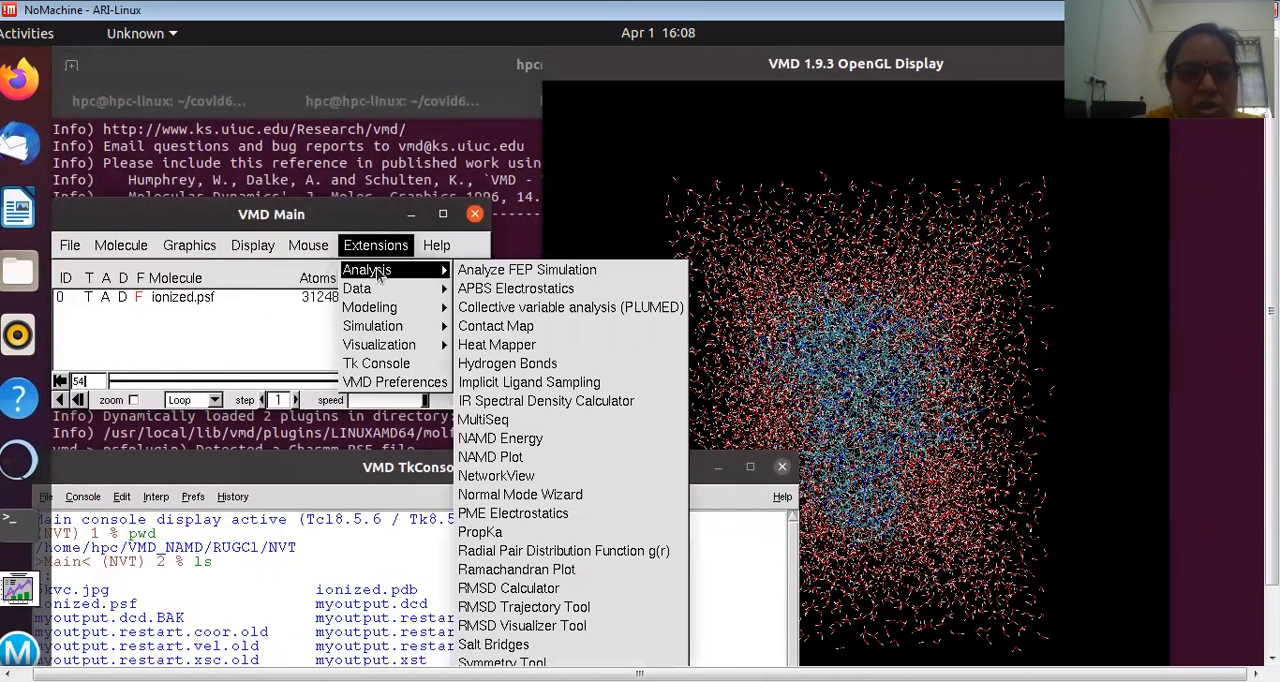
left_click(528, 607)
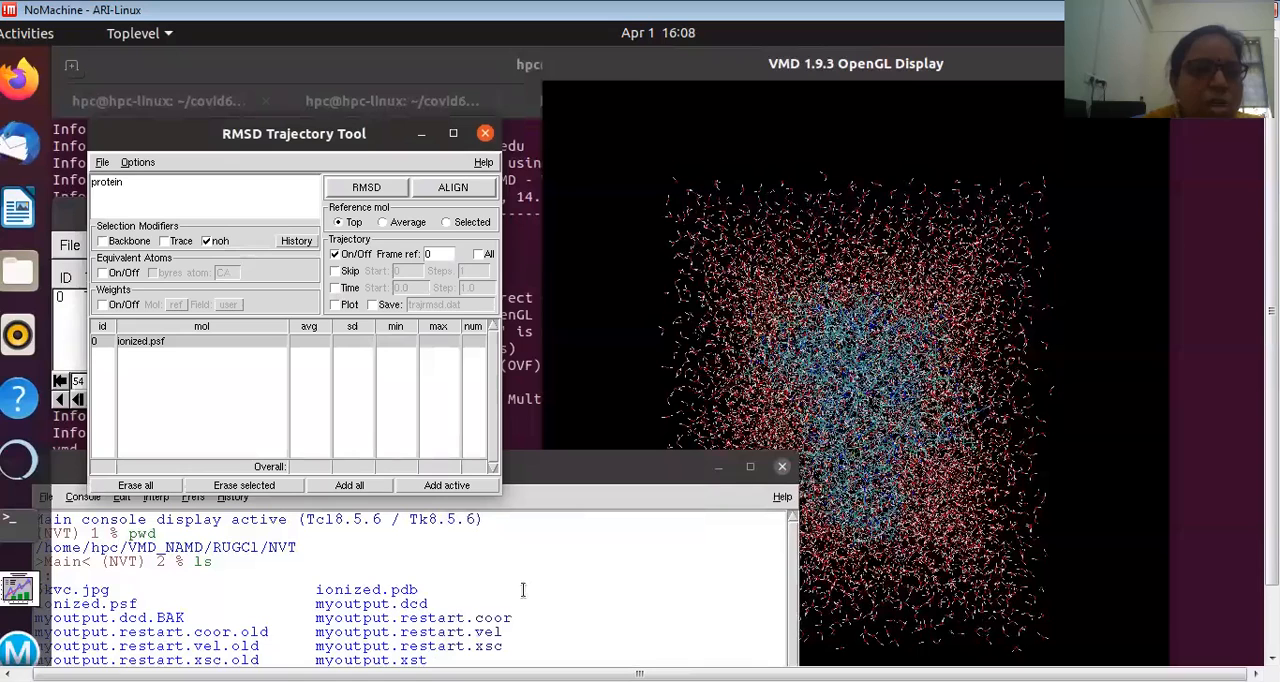
left_click_drag(297, 134, 613, 113)
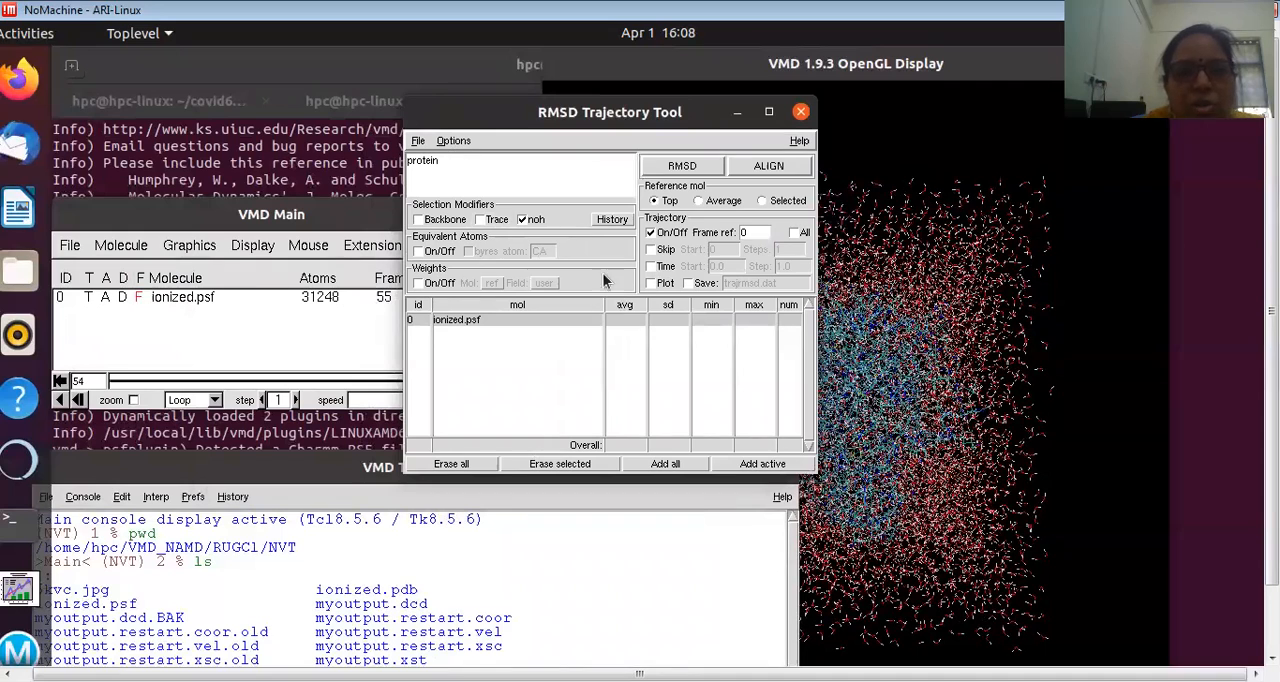
Step: Restrict the protein selection to Backbone, enable Plot and saving to trajrmsd2.dat, and align the trajectory to reference frame 0
left_click(418, 219)
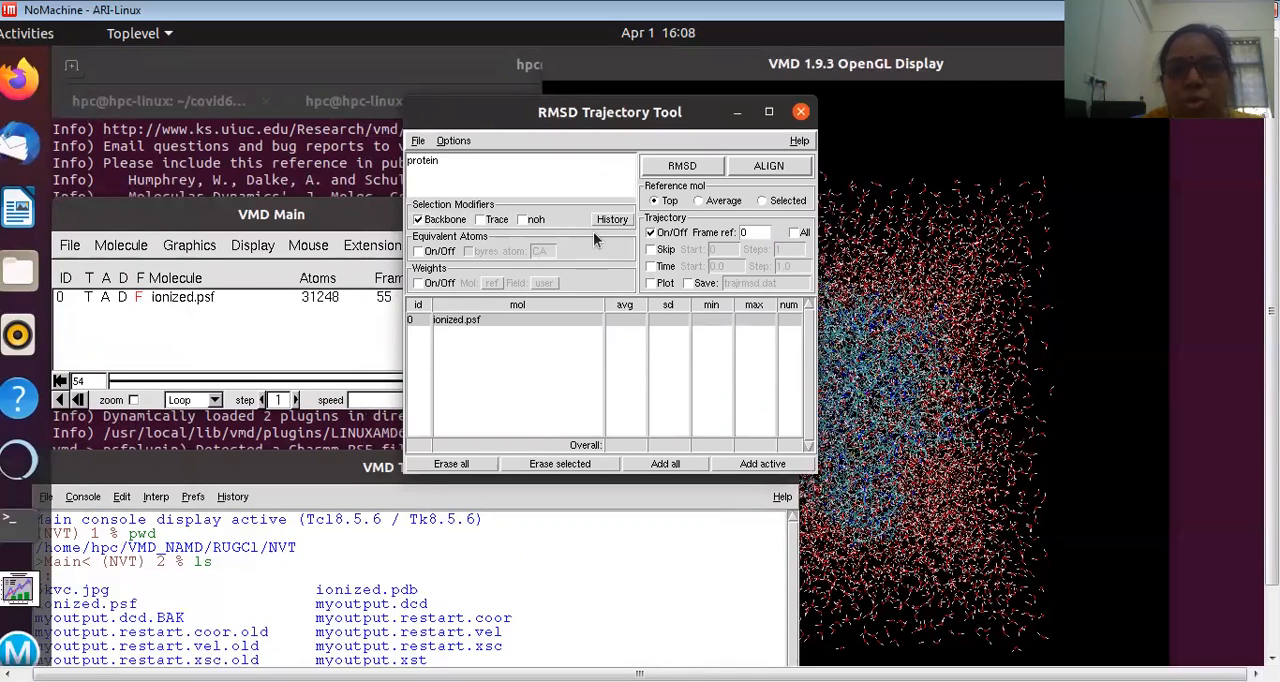
left_click(687, 284)
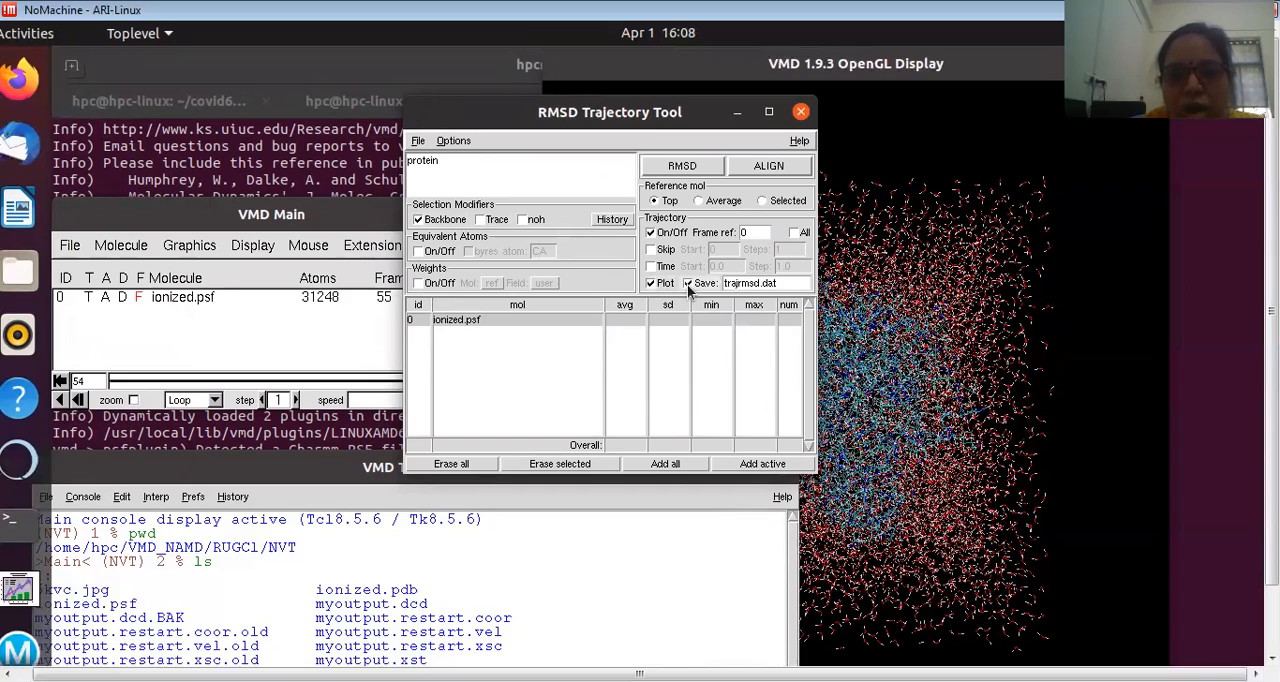
left_click(763, 283)
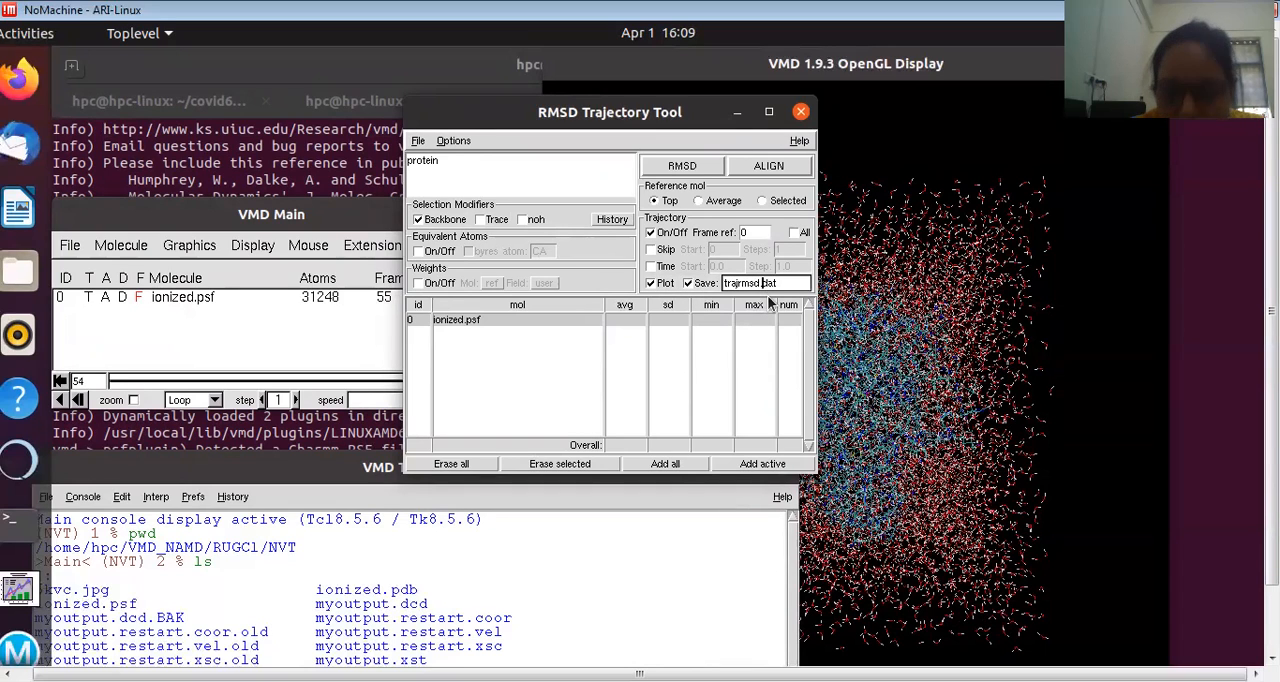
type("2")
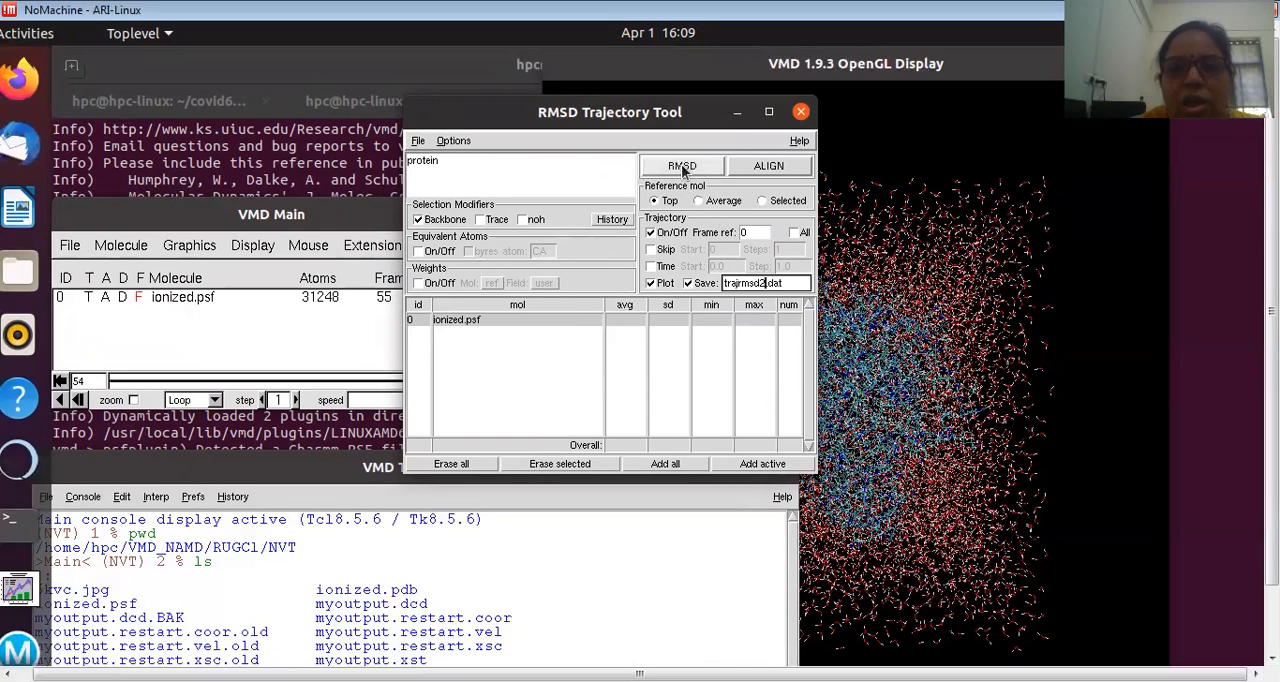
left_click(752, 168)
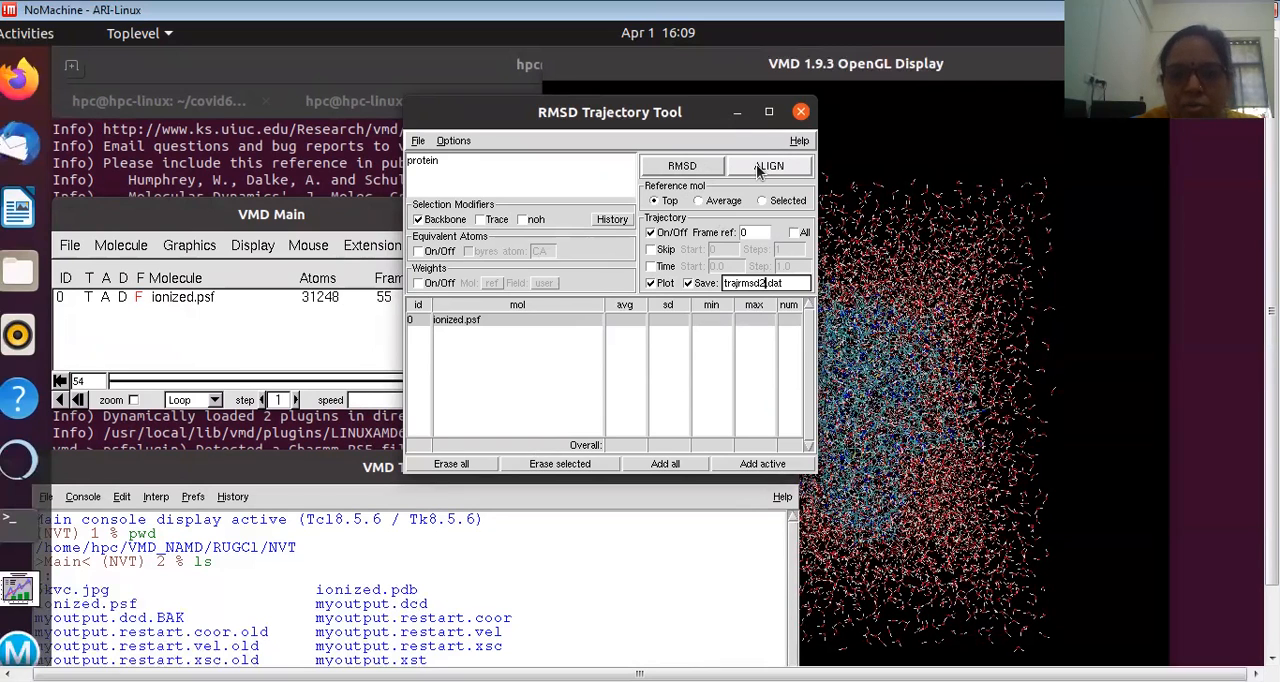
Step: Calculate the backbone RMSD over the trajectory, examine the whole RMSD-versus-frame plot and minimize the plot window
left_click(673, 166)
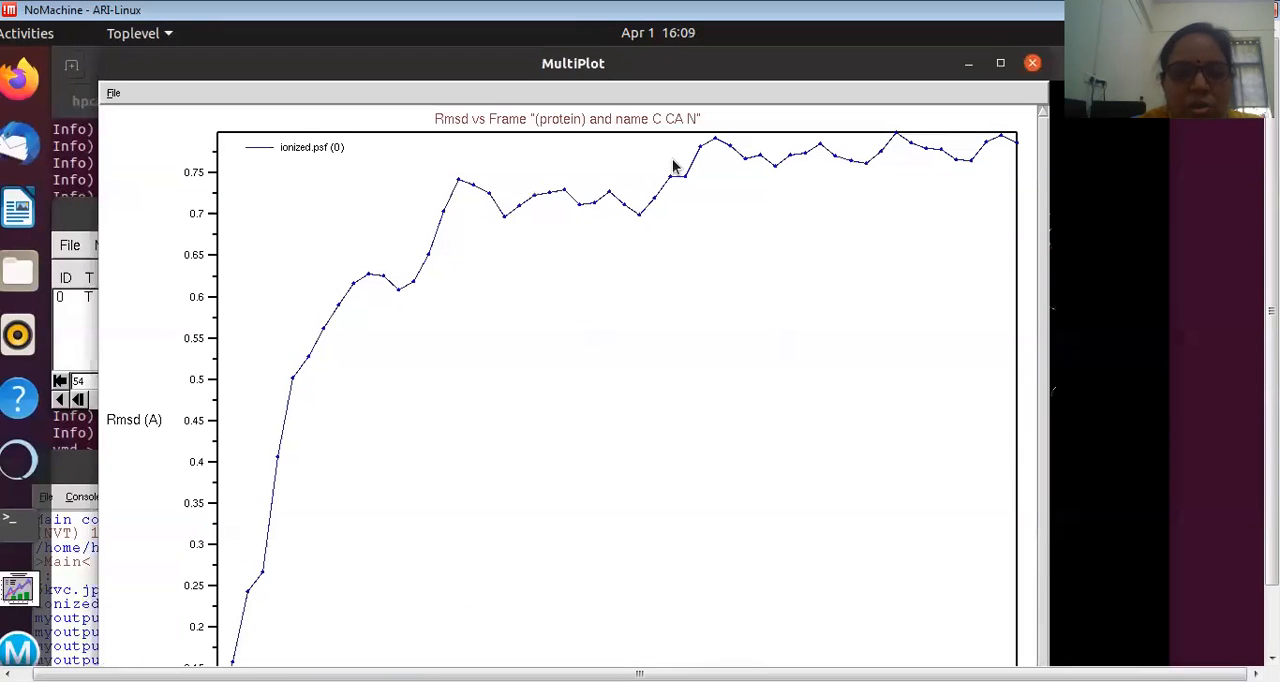
left_click_drag(1271, 312, 1271, 378)
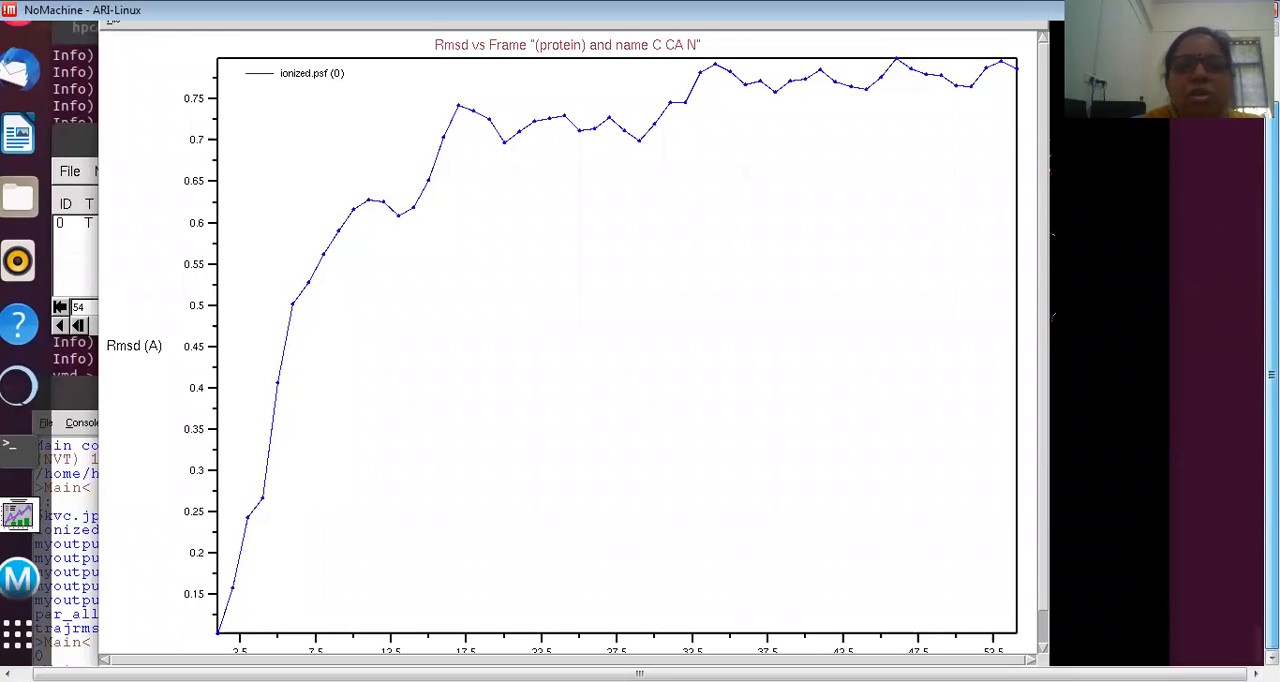
left_click_drag(1271, 378, 1271, 313)
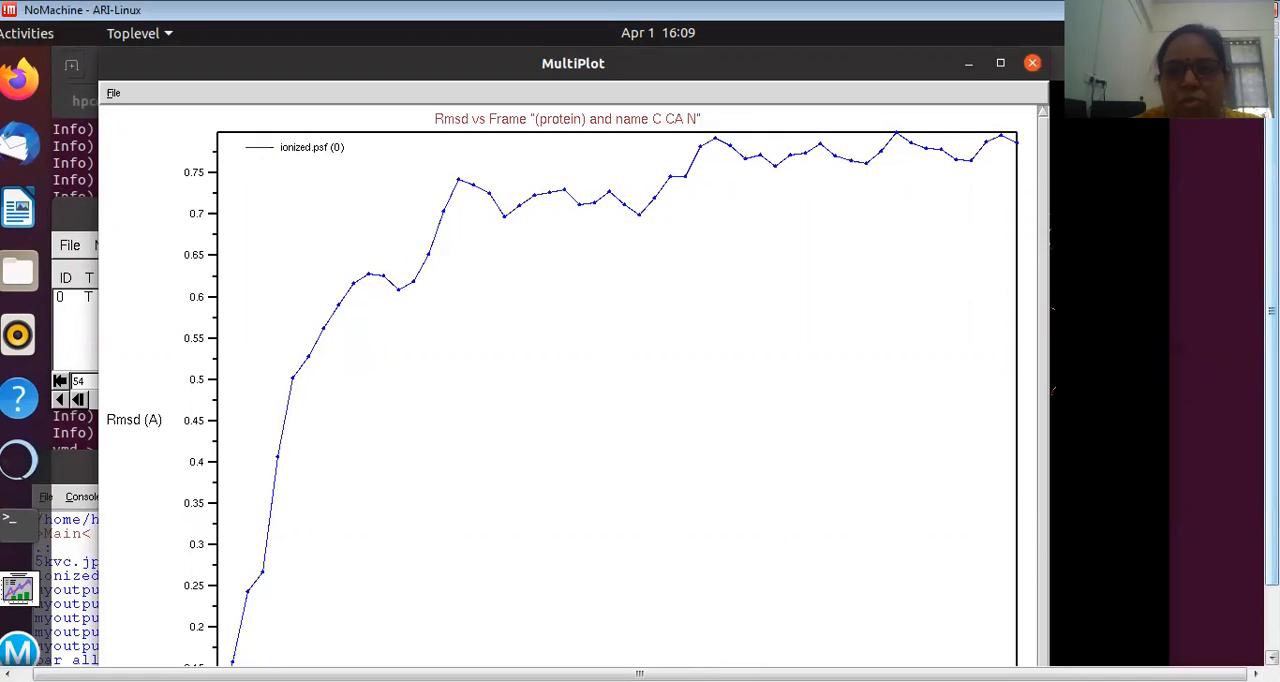
left_click(967, 68)
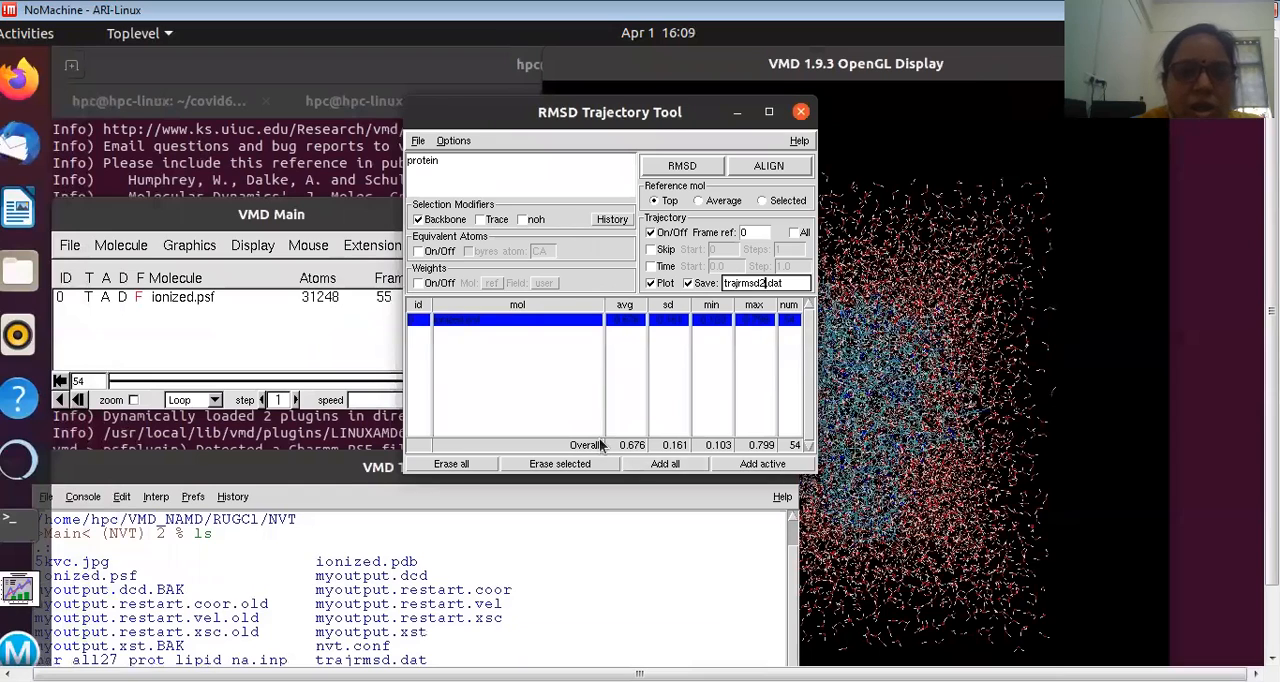
Step: Enlarge the RMSD Trajectory Tool to read the RMSD statistics of ionized.psf, and close the tool
left_click(522, 318)
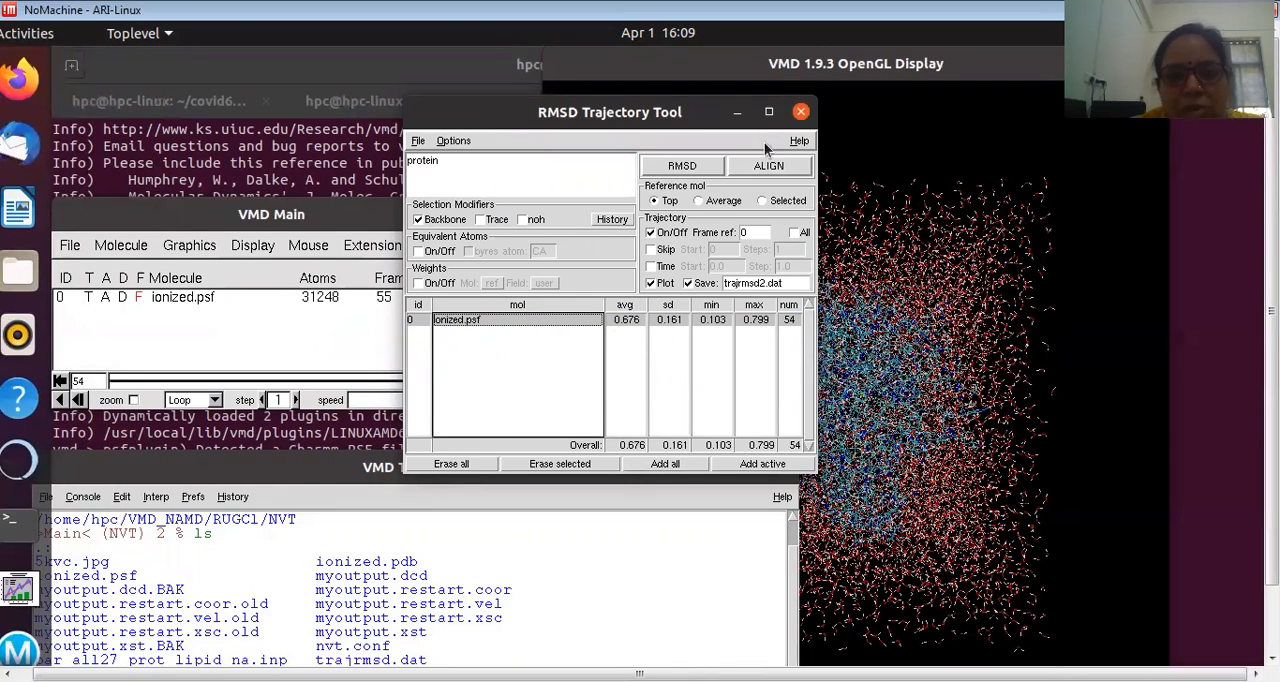
left_click(769, 111)
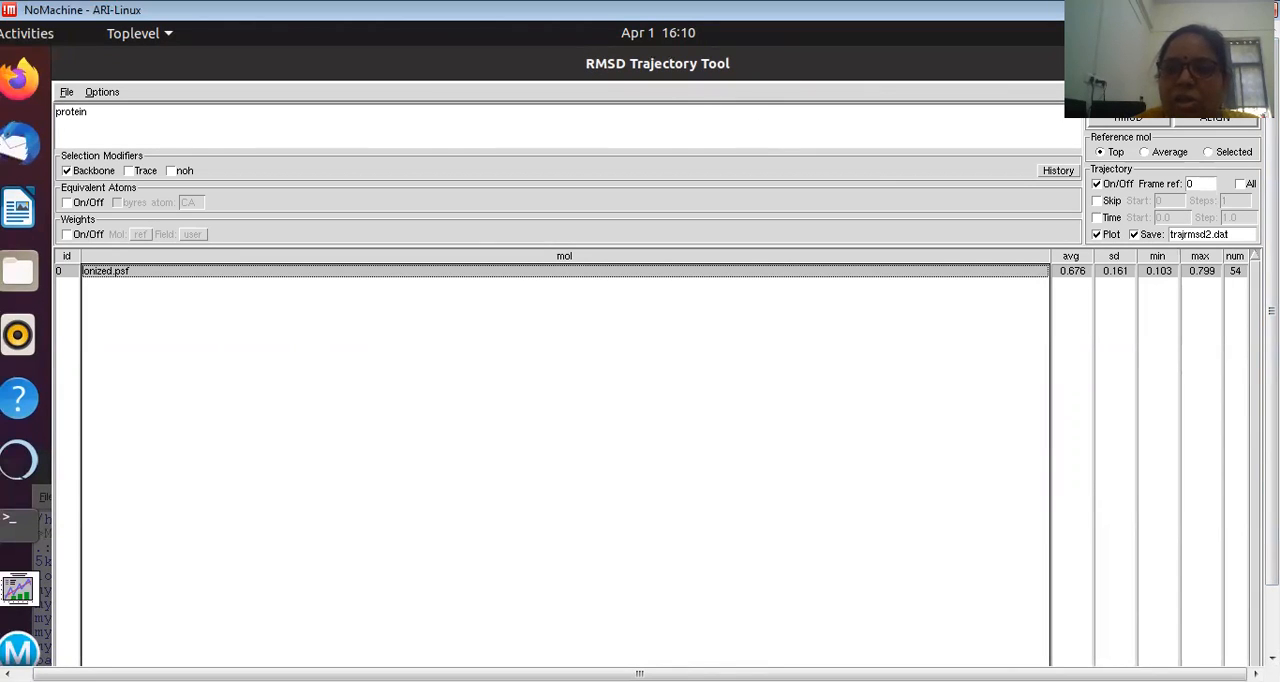
left_click(1246, 63)
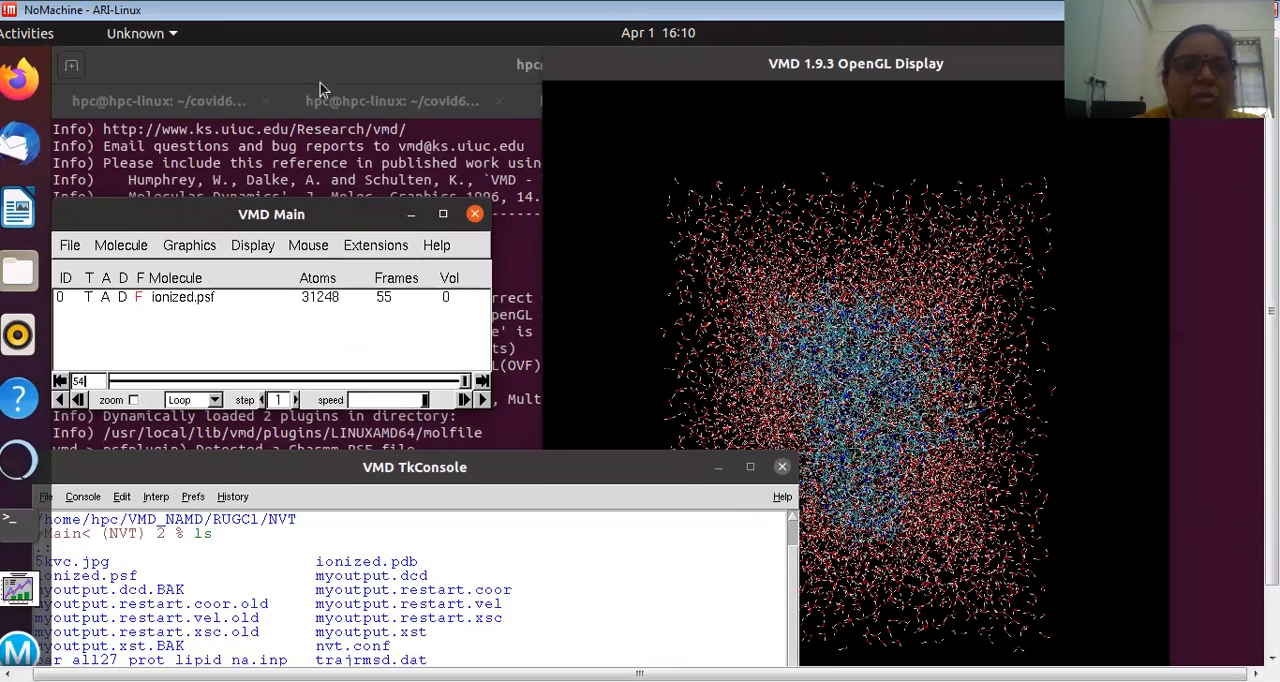
Step: Switch to the terminal and replace its last NVT folder tab with a fresh one
left_click(28, 531)
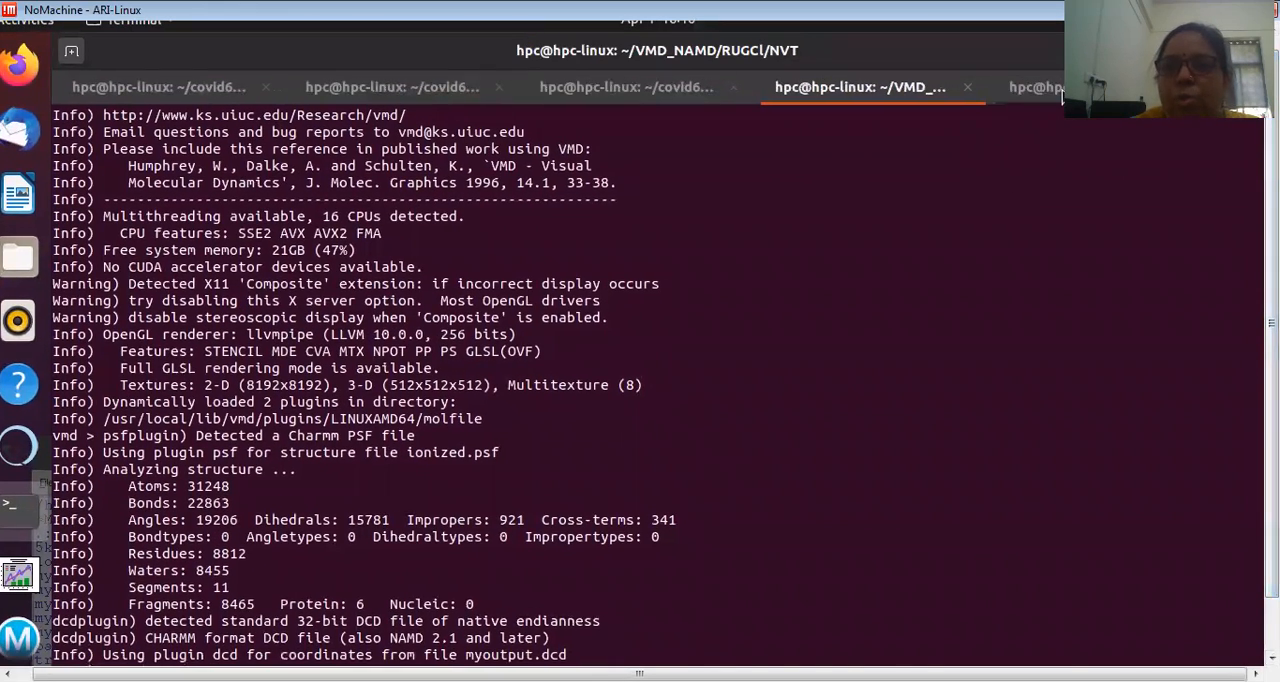
left_click(1040, 88)
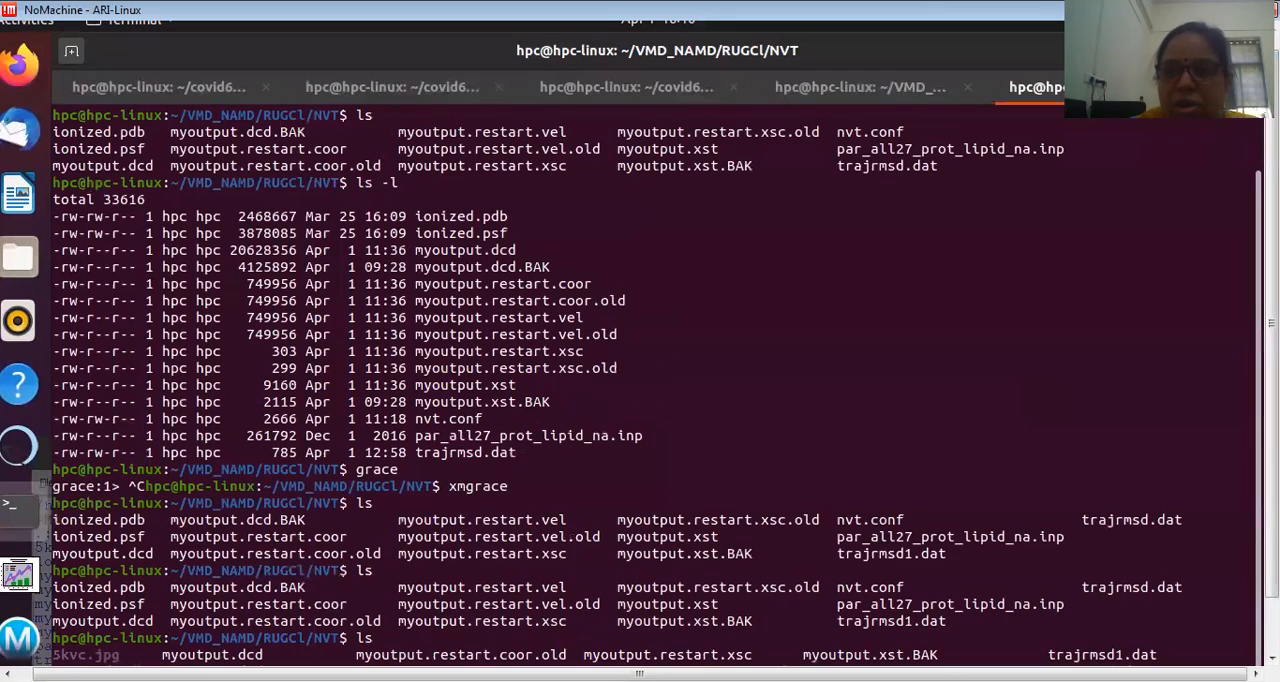
left_click(1201, 87)
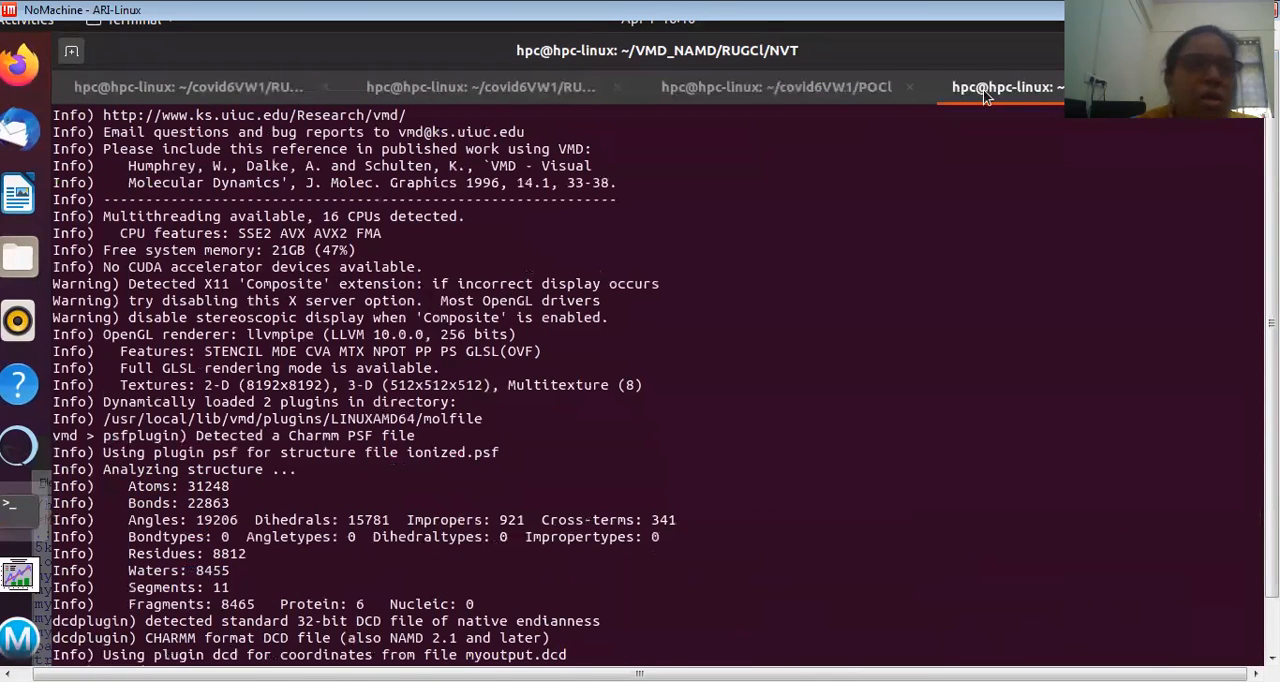
left_click(71, 66)
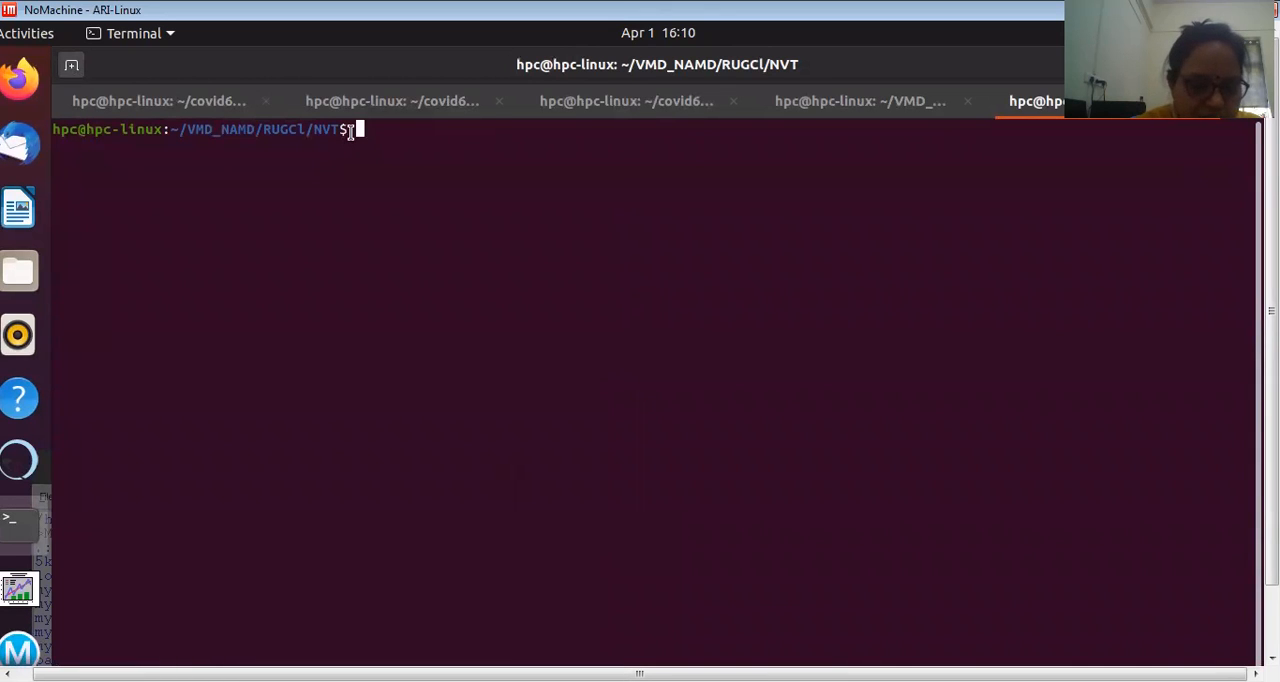
Step: Launch Grace from the NVT folder with the command "xmgrace"
type("xm")
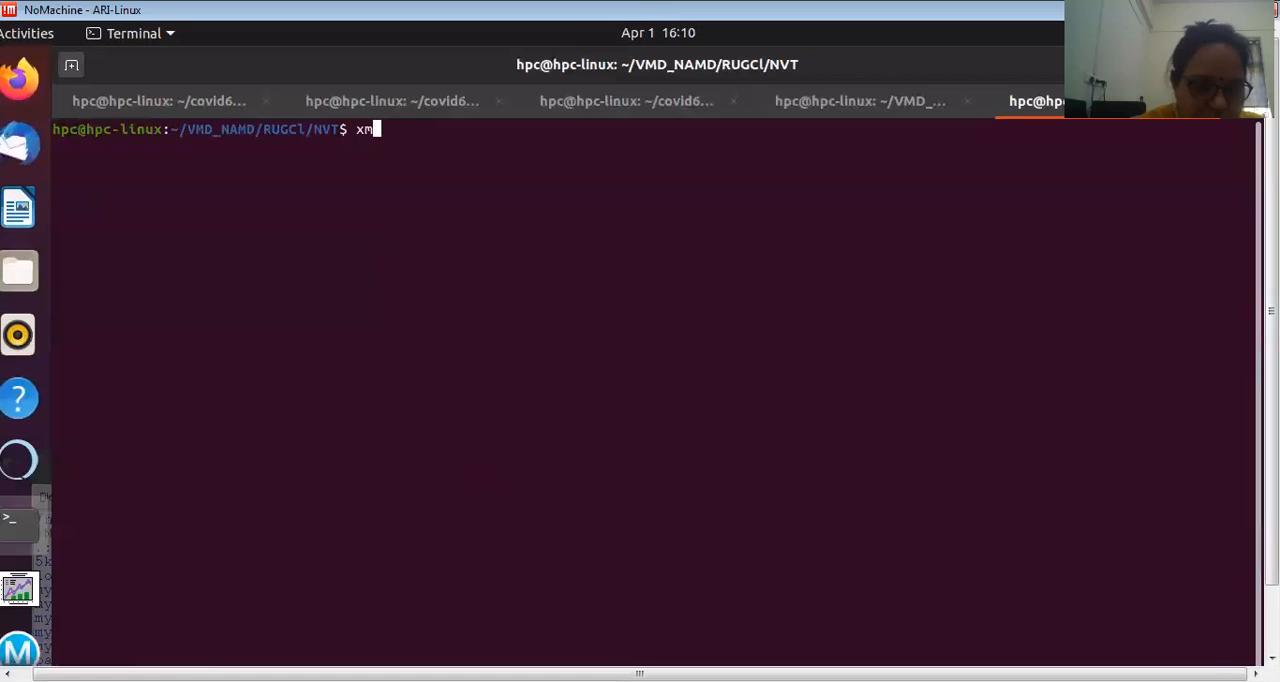
type("grace")
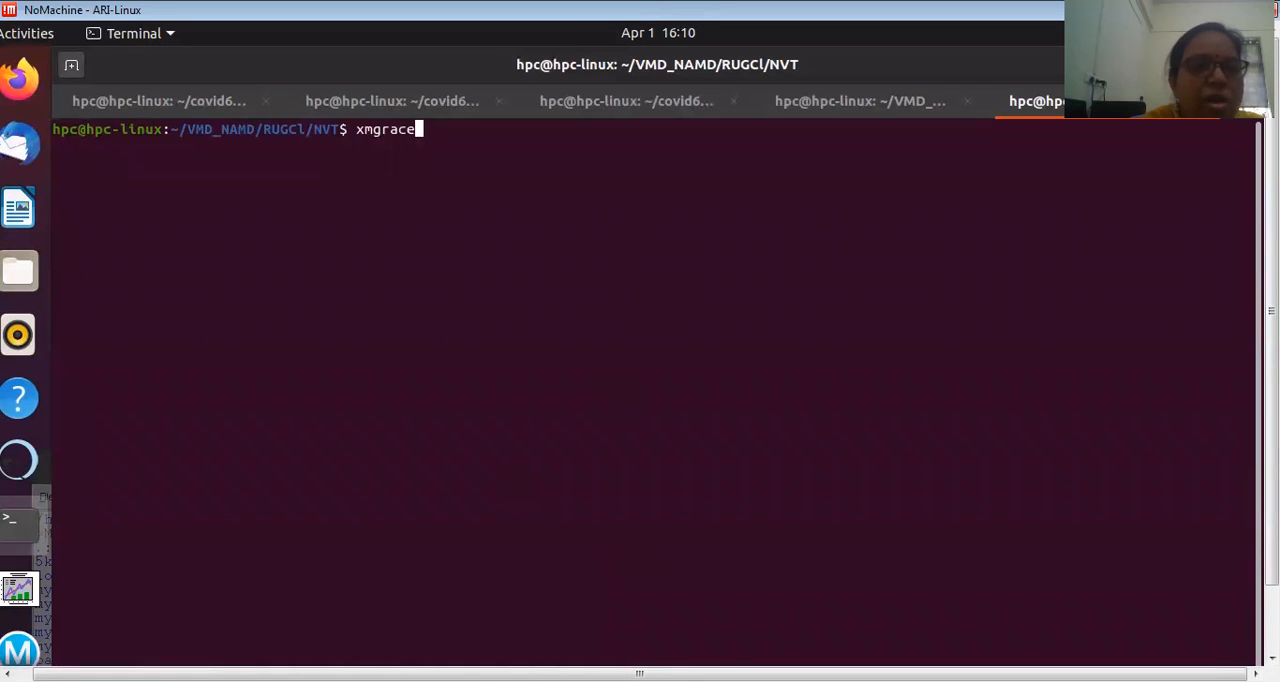
key("Return")
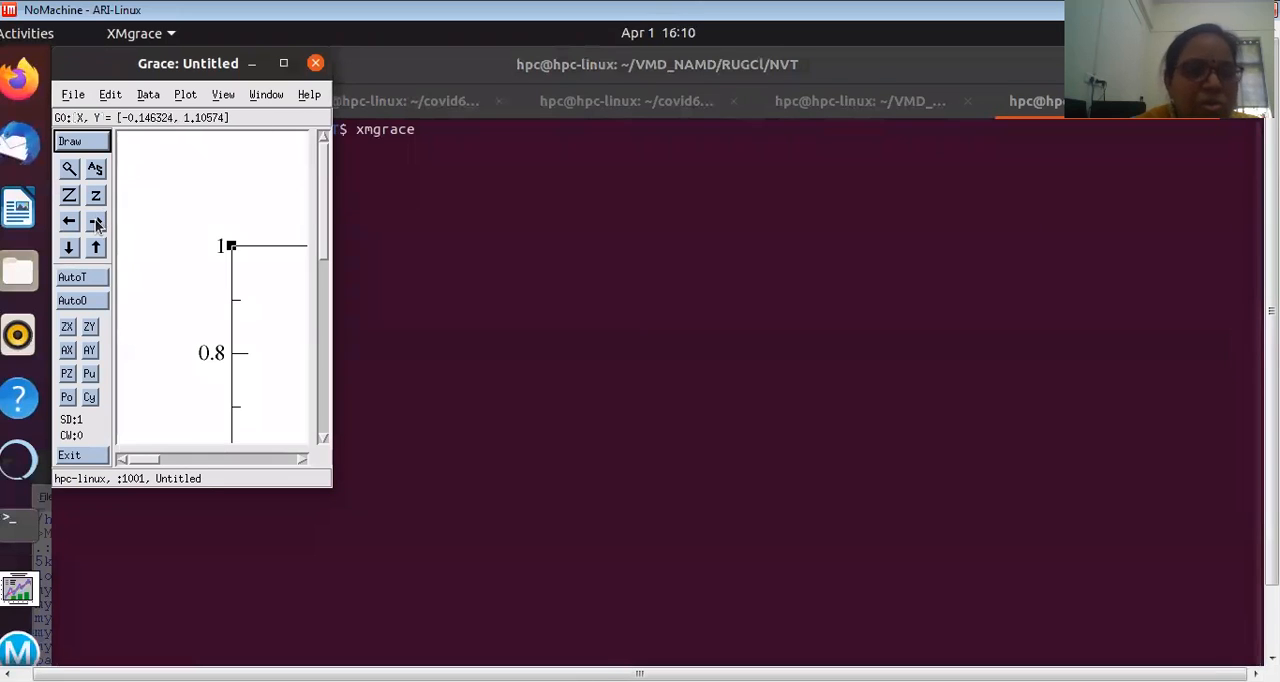
Step: Switch to the file manager and open trajrmsd2.dat from the NVT folder in the text editor
left_click(40, 276)
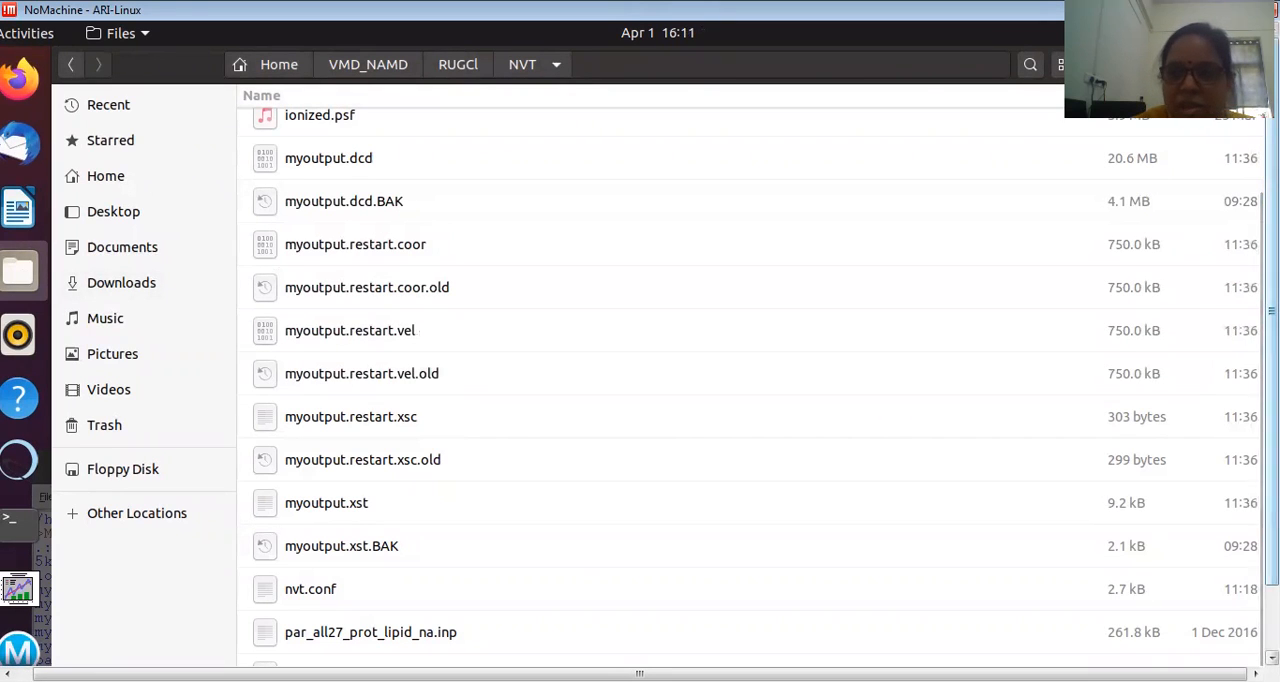
left_click_drag(1271, 385, 1271, 449)
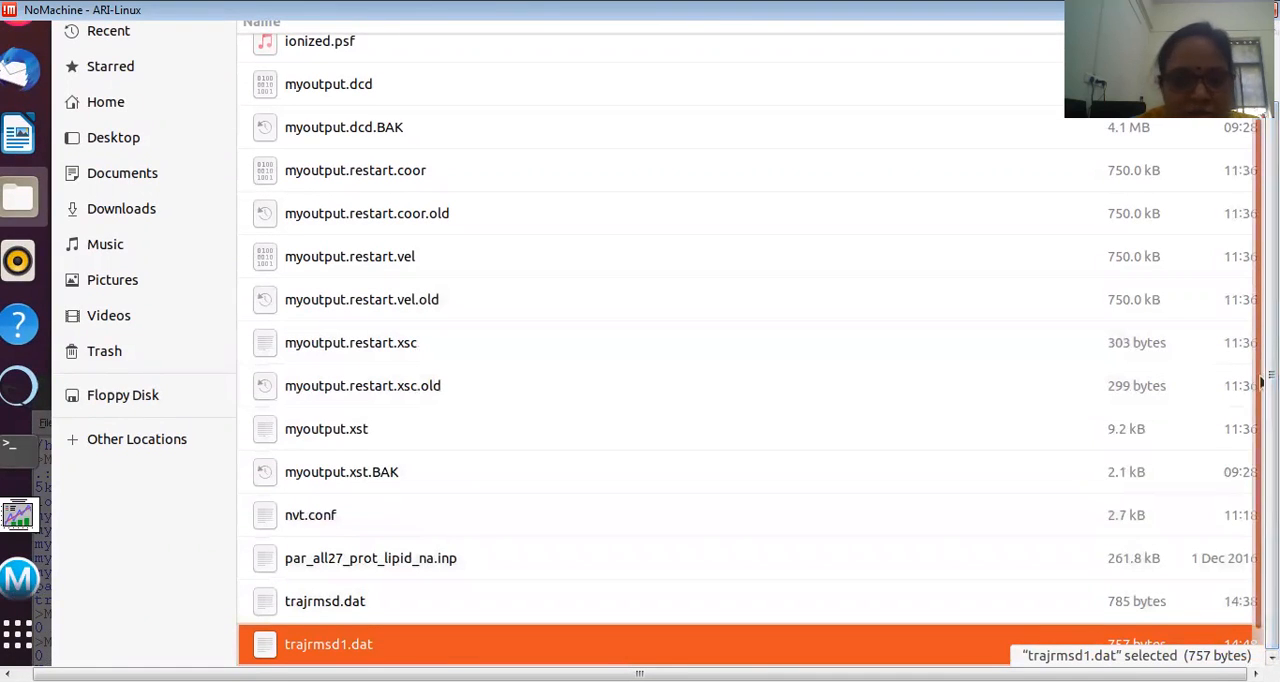
left_click_drag(1263, 383, 1263, 436)
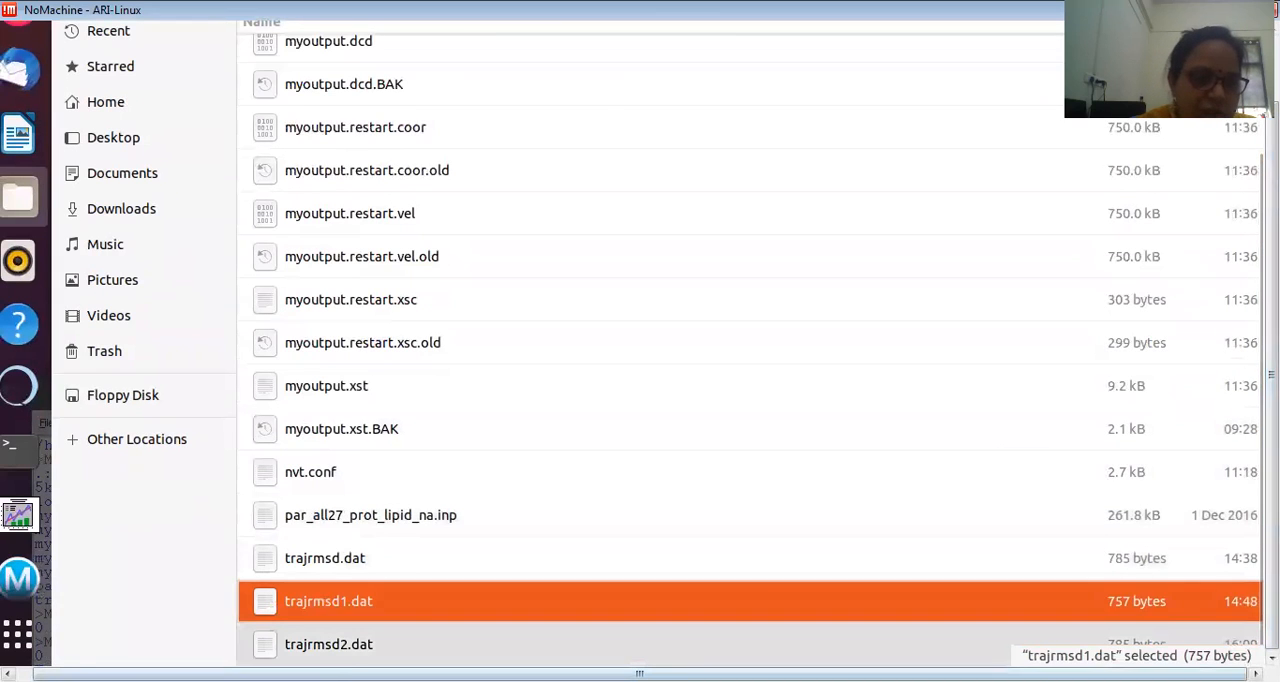
left_click(337, 650)
double_click(337, 650)
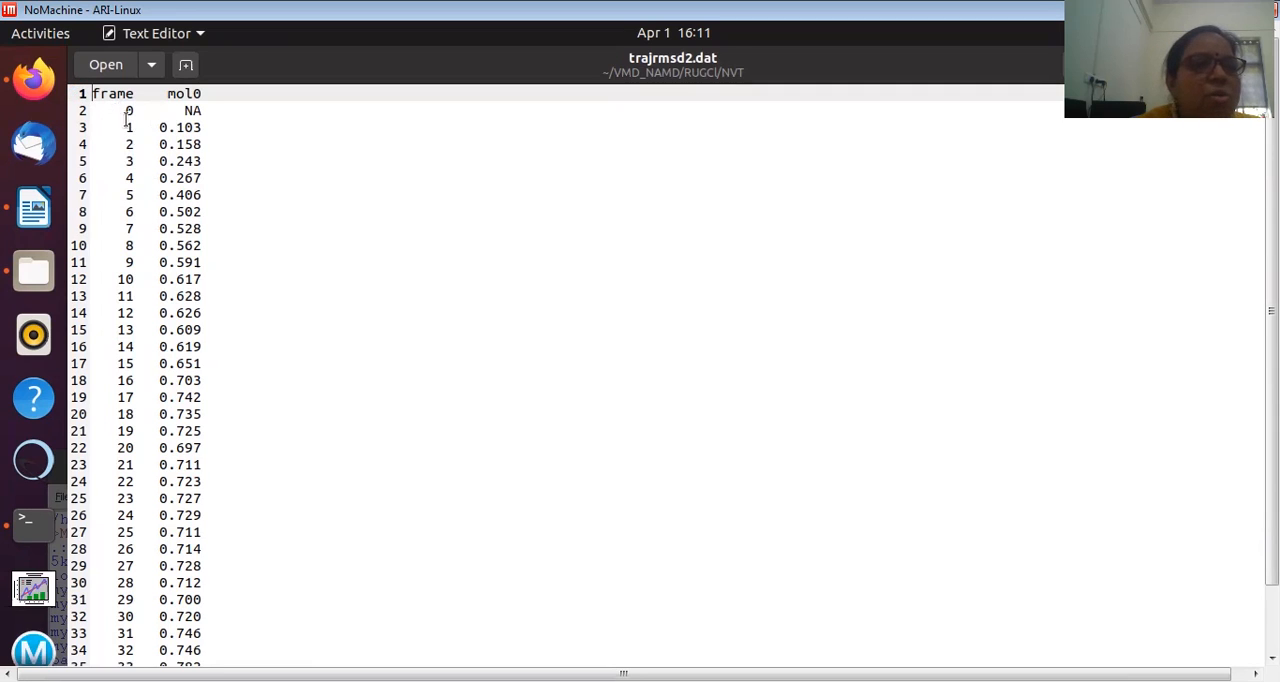
Step: Delete the header text "frame mol0" from trajrmsd2.dat and replace the NA value of frame 0 with 0
left_click(201, 93)
left_click_drag(201, 93, 88, 97)
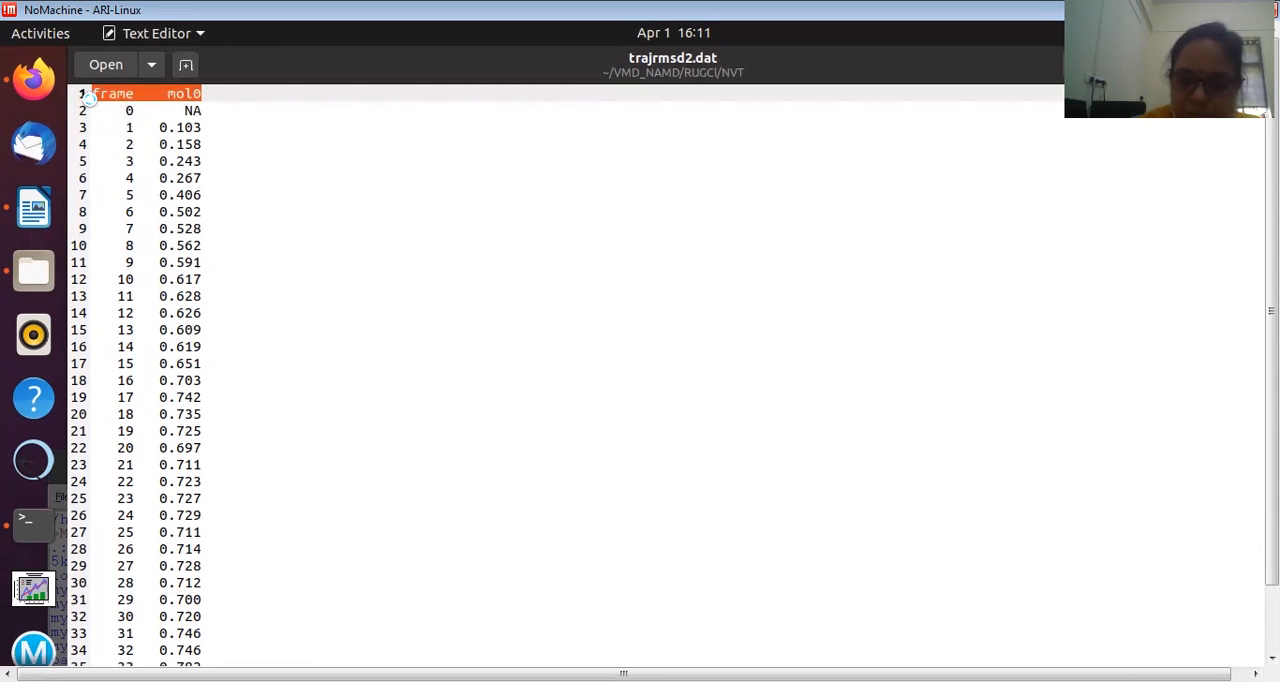
key("BackSpace")
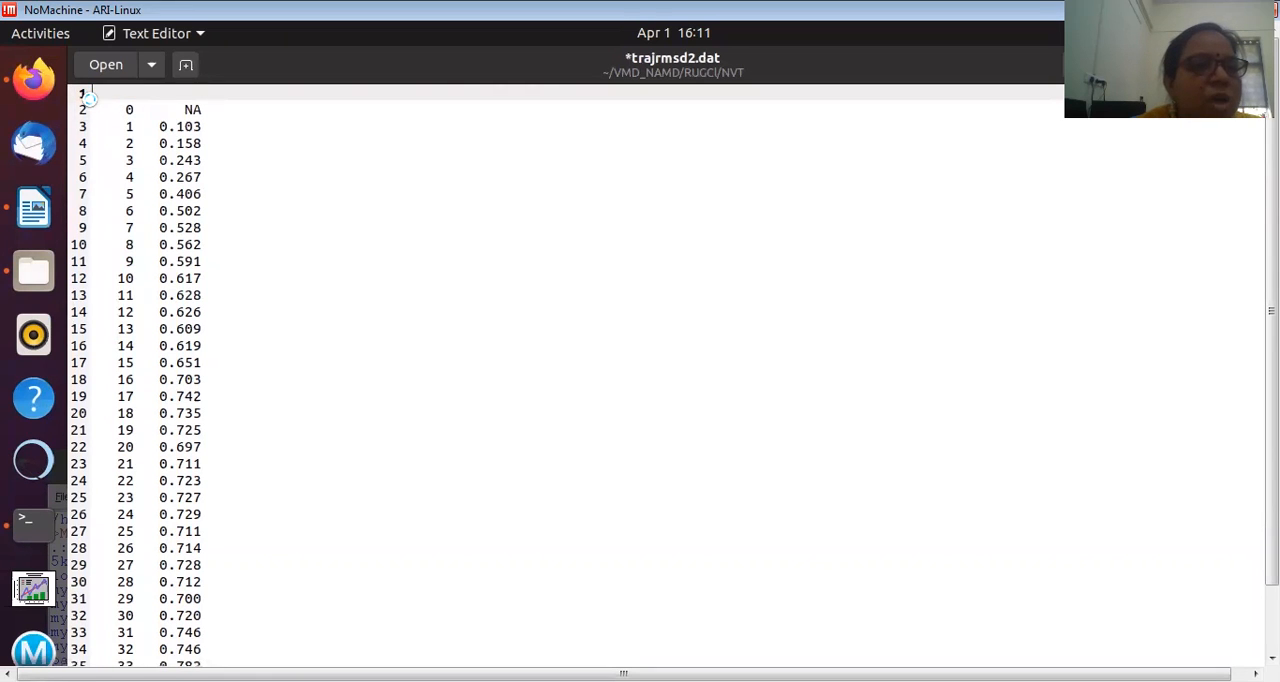
left_click_drag(184, 109, 207, 111)
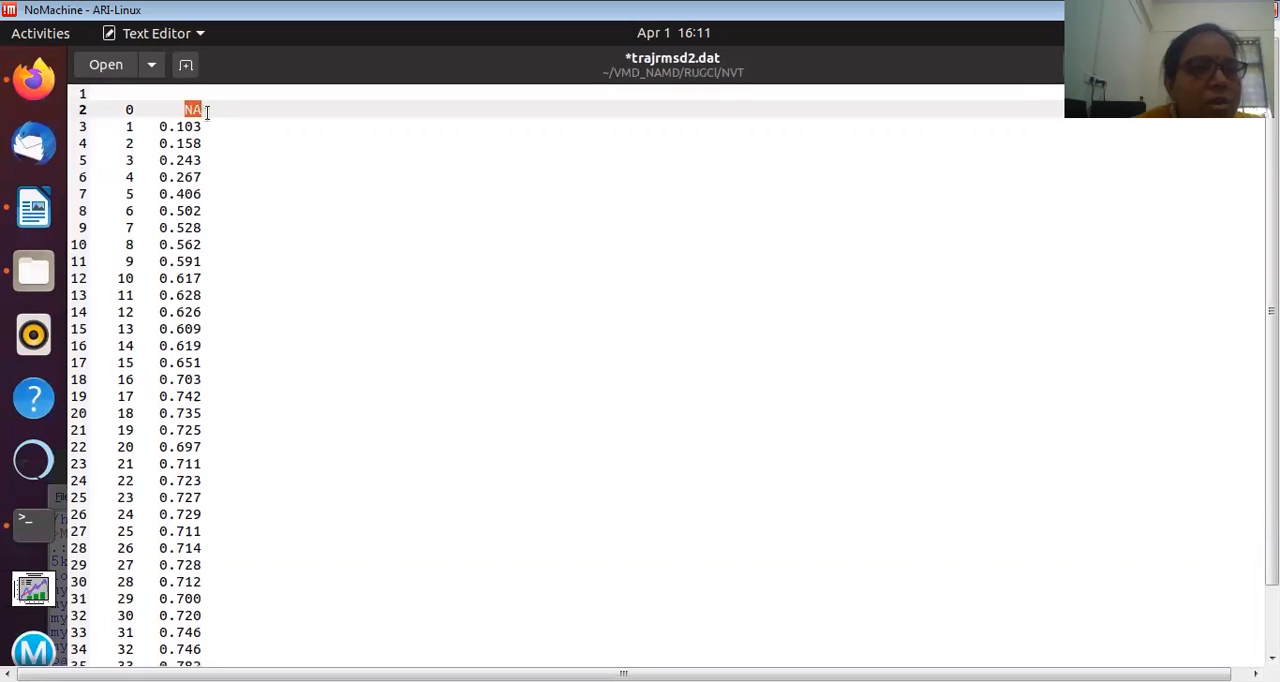
type("0")
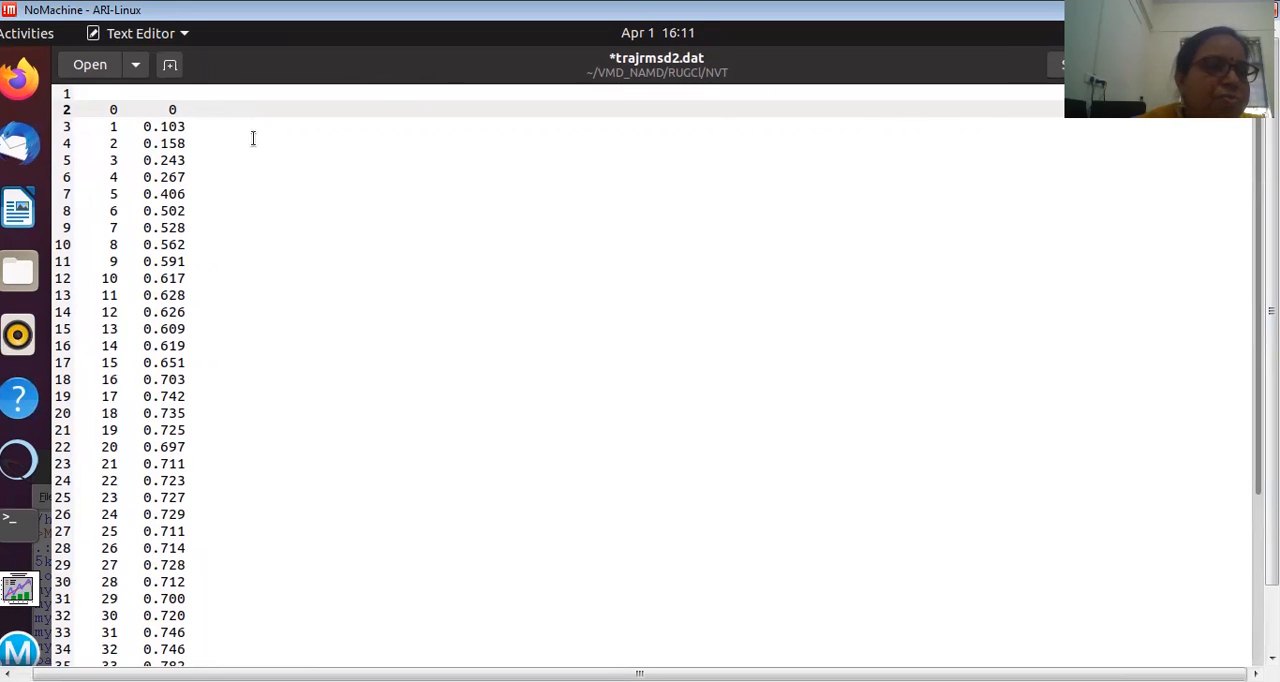
left_click(75, 94)
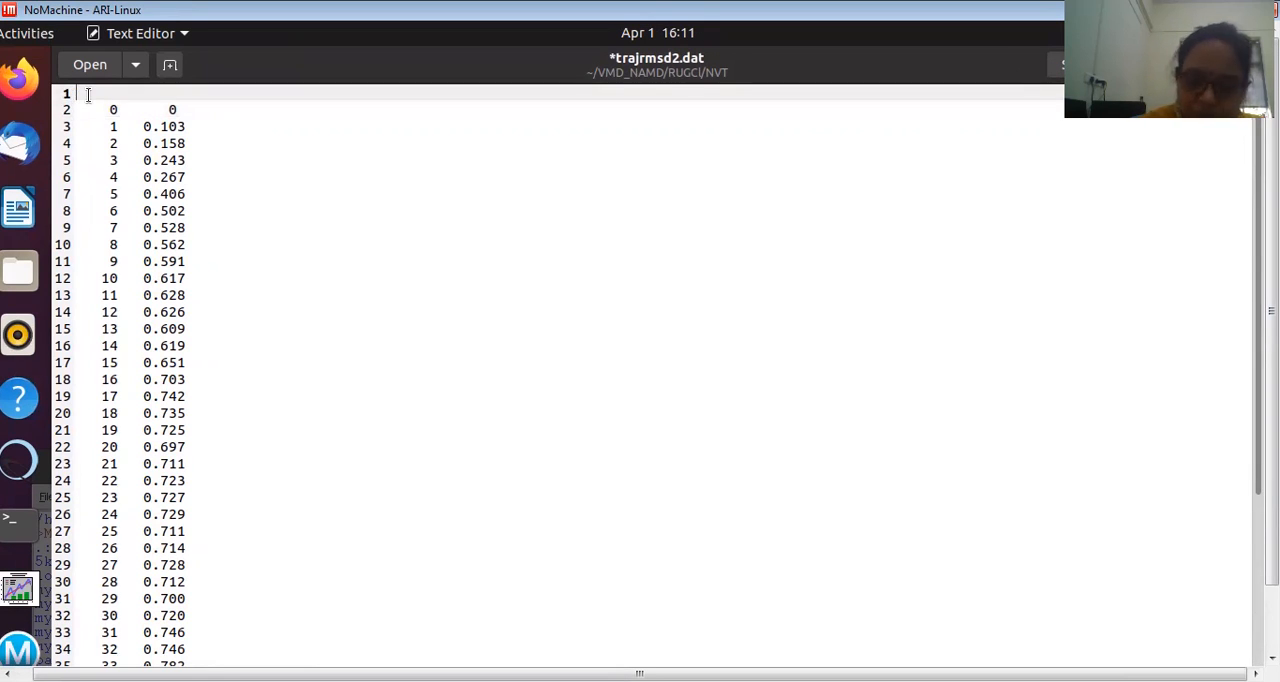
left_click(82, 107)
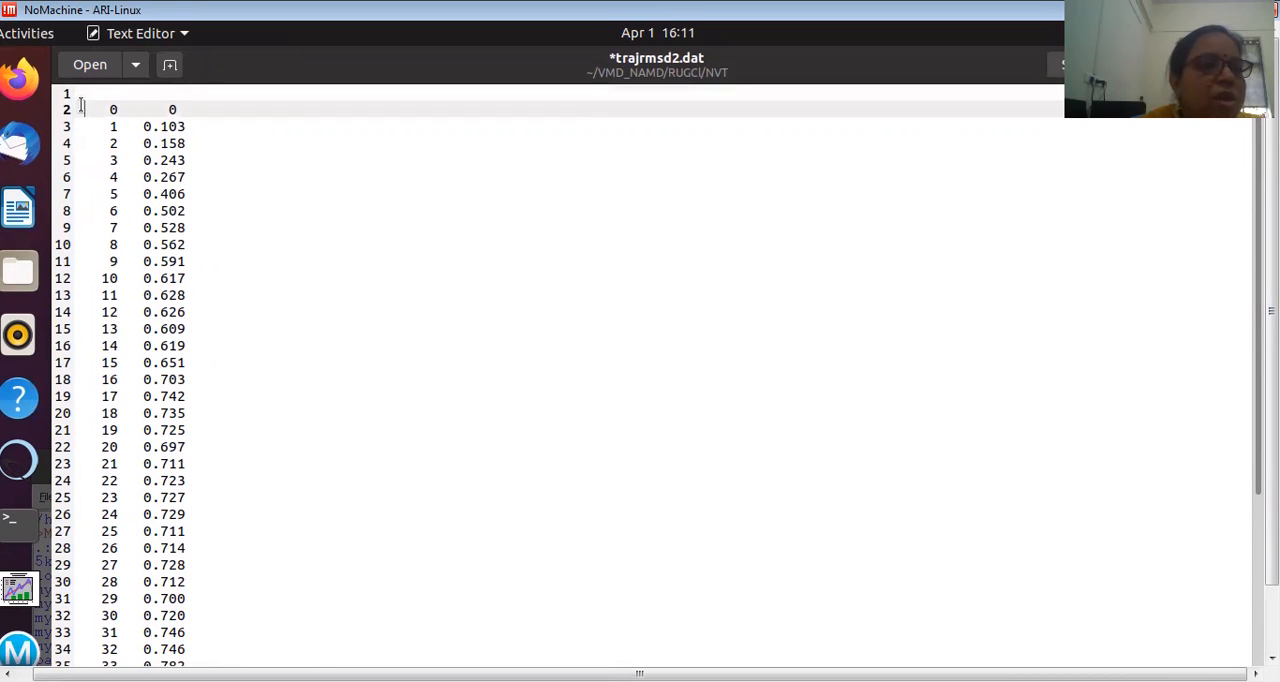
key("Delete")
key("Tab")
key("BackSpace")
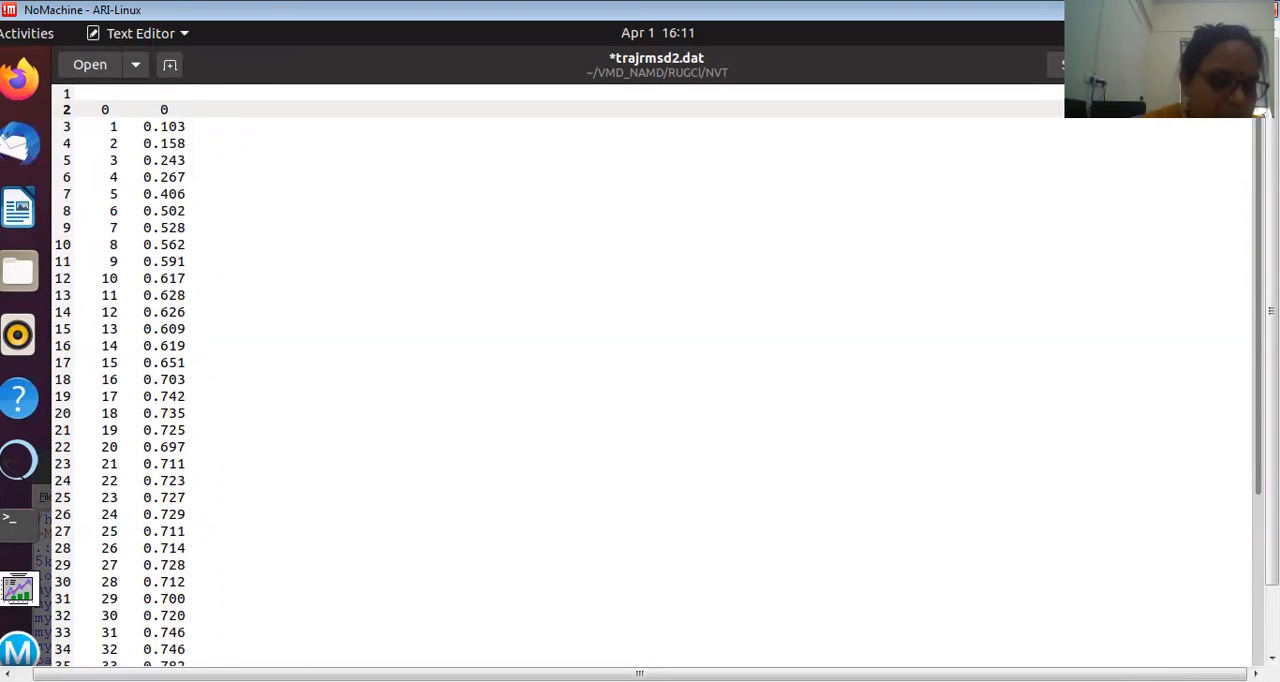
key("Tab")
key("BackSpace")
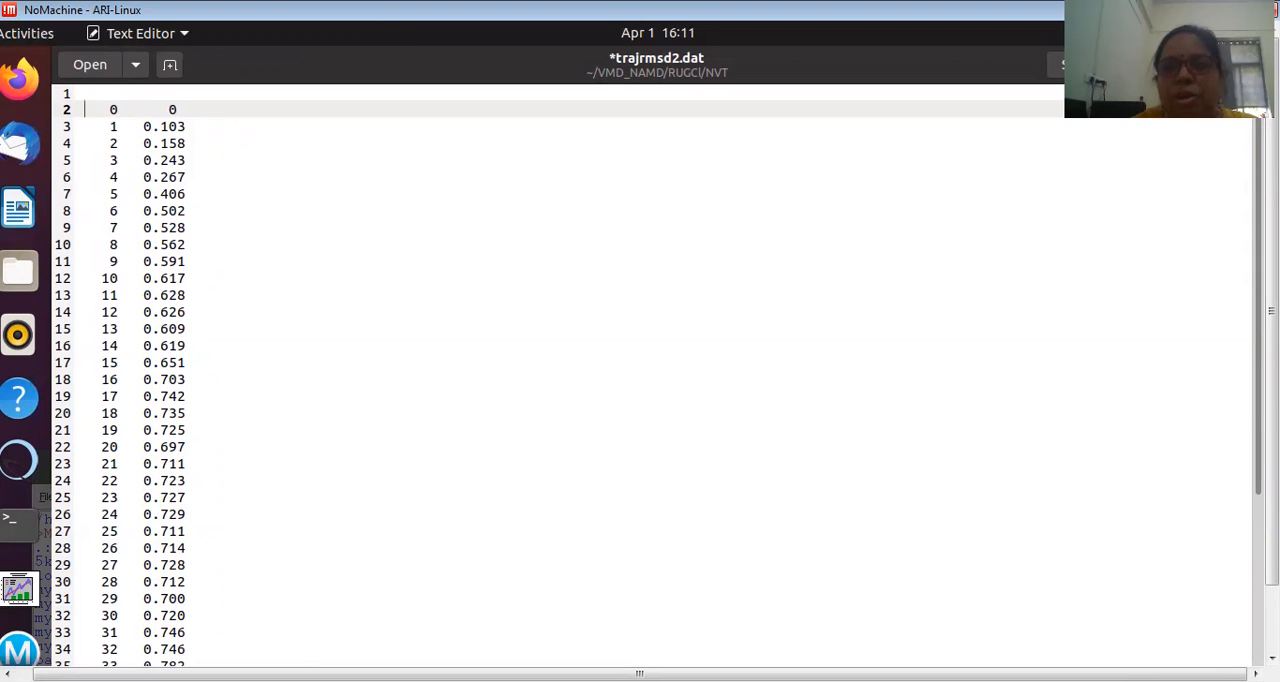
Step: Save the edits to trajrmsd2.dat
left_click(1074, 65)
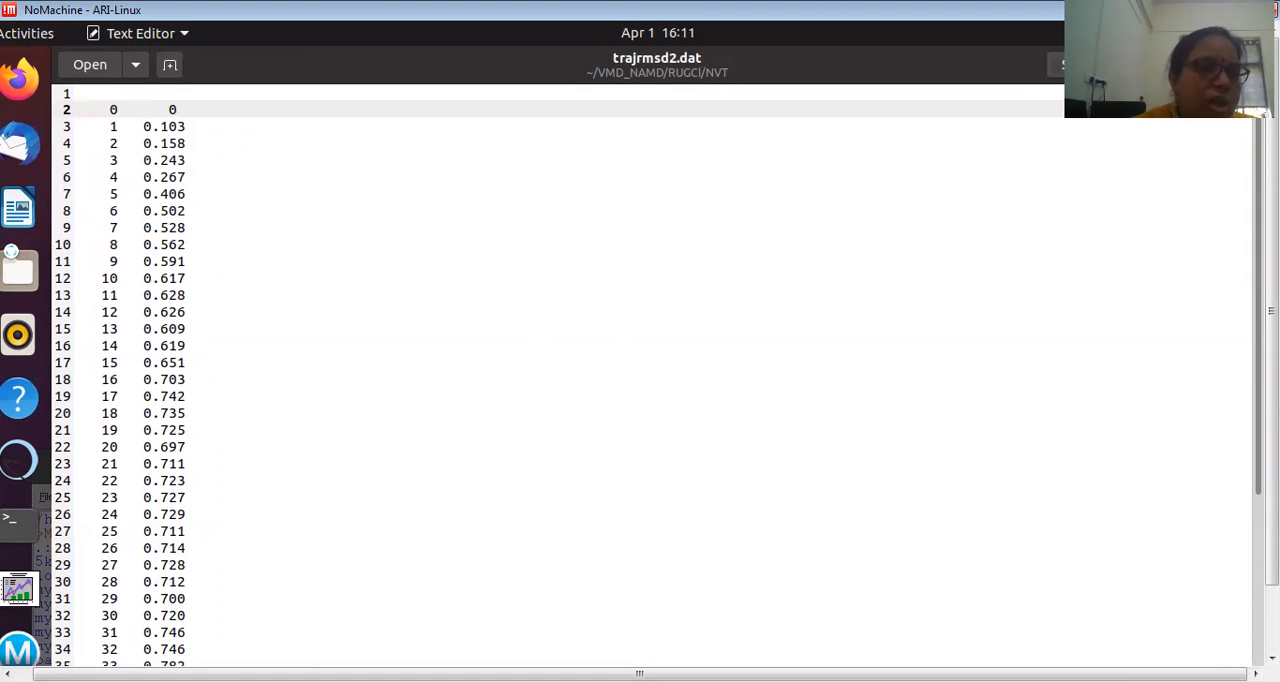
Step: Close the stray Untitled 1 Impress window, switch to Grace and maximize its window
left_click(27, 33)
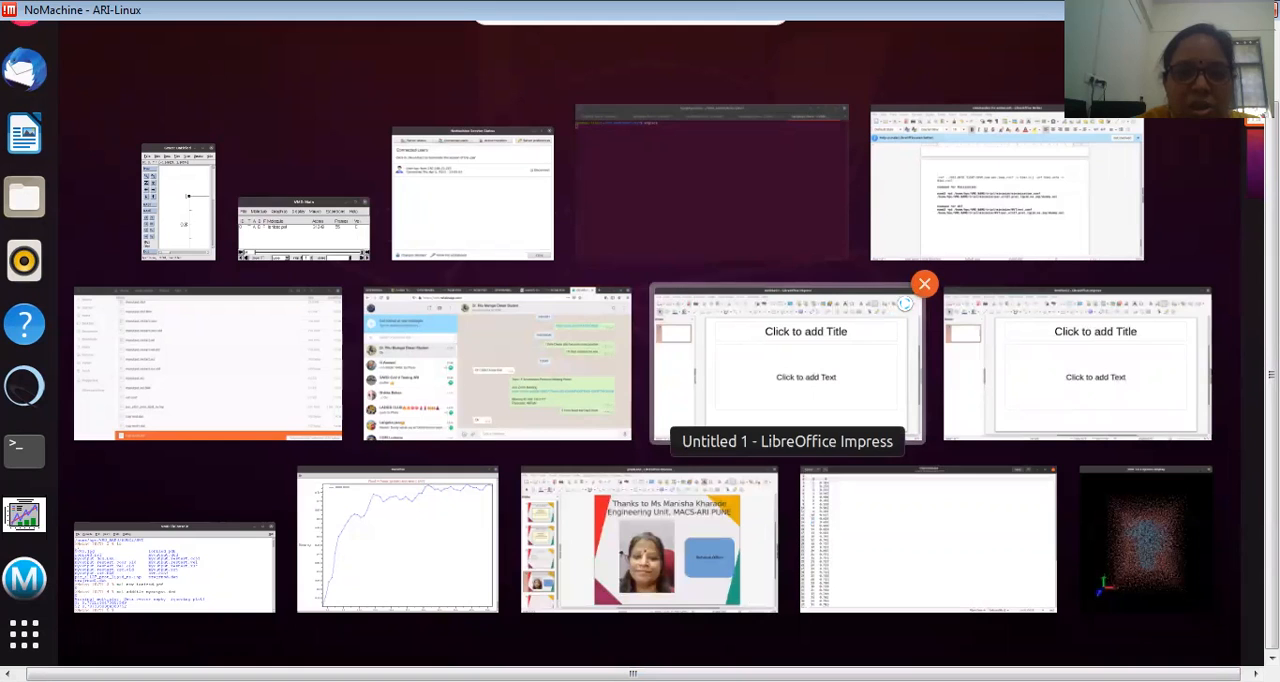
left_click(920, 290)
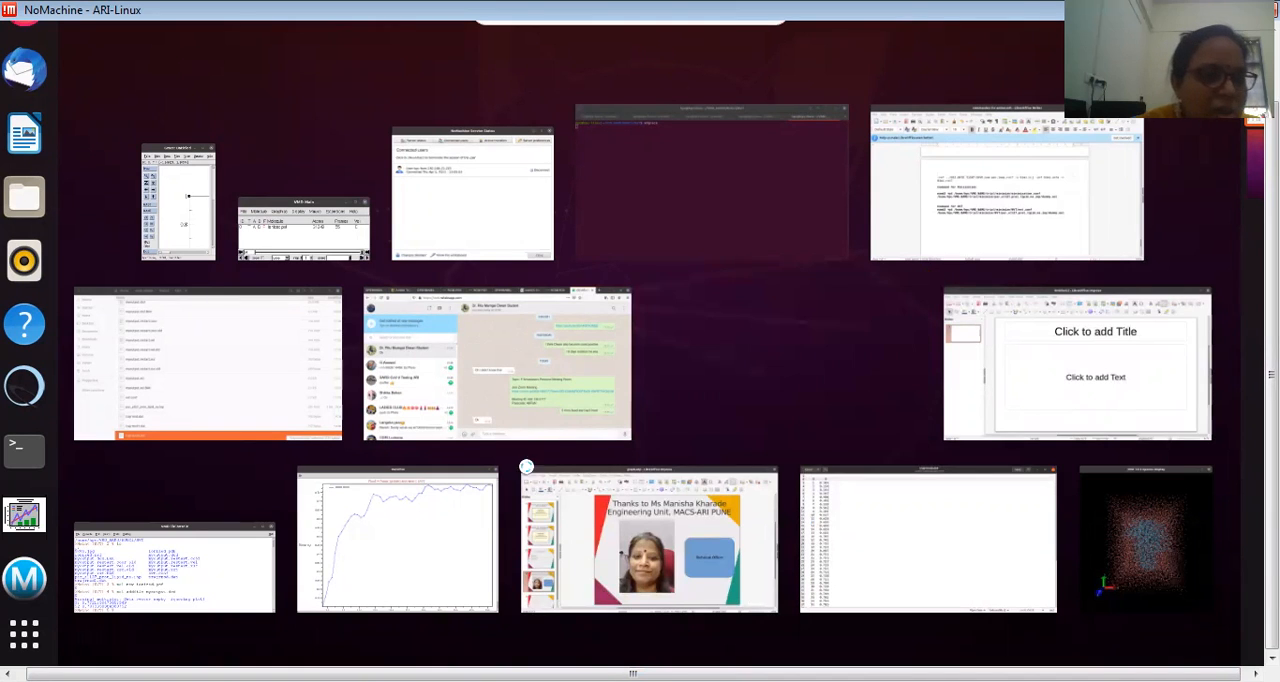
left_click(168, 218)
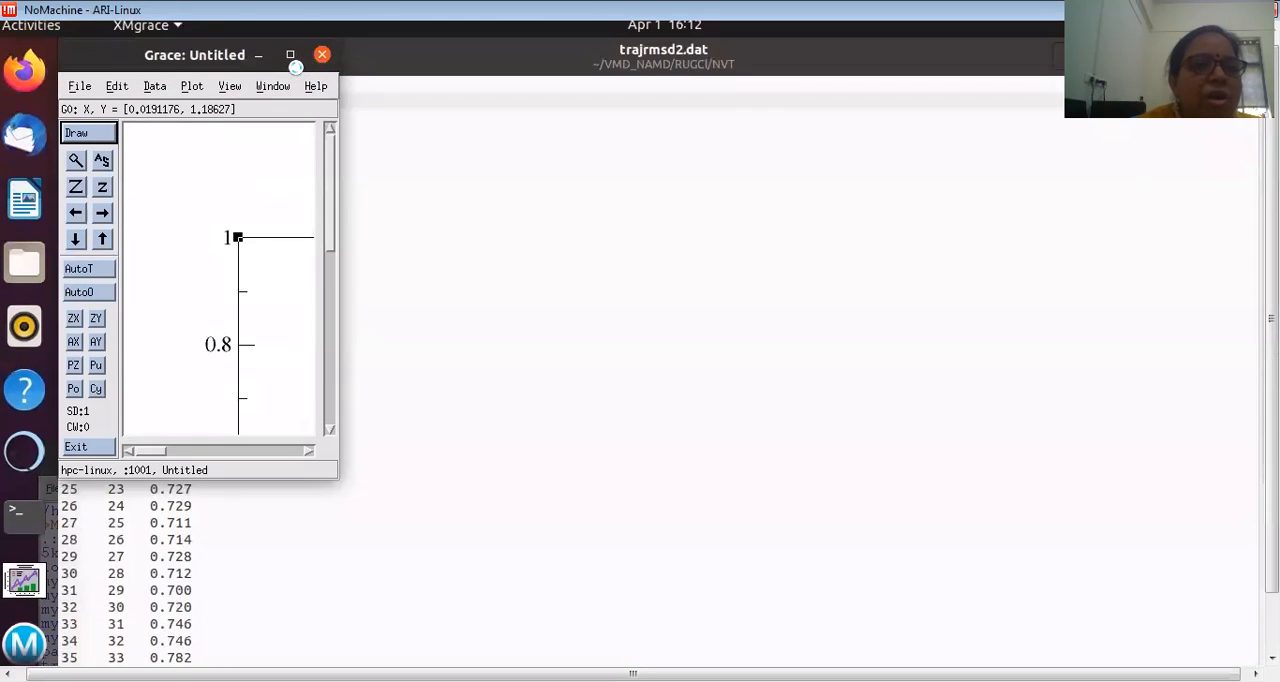
left_click(287, 55)
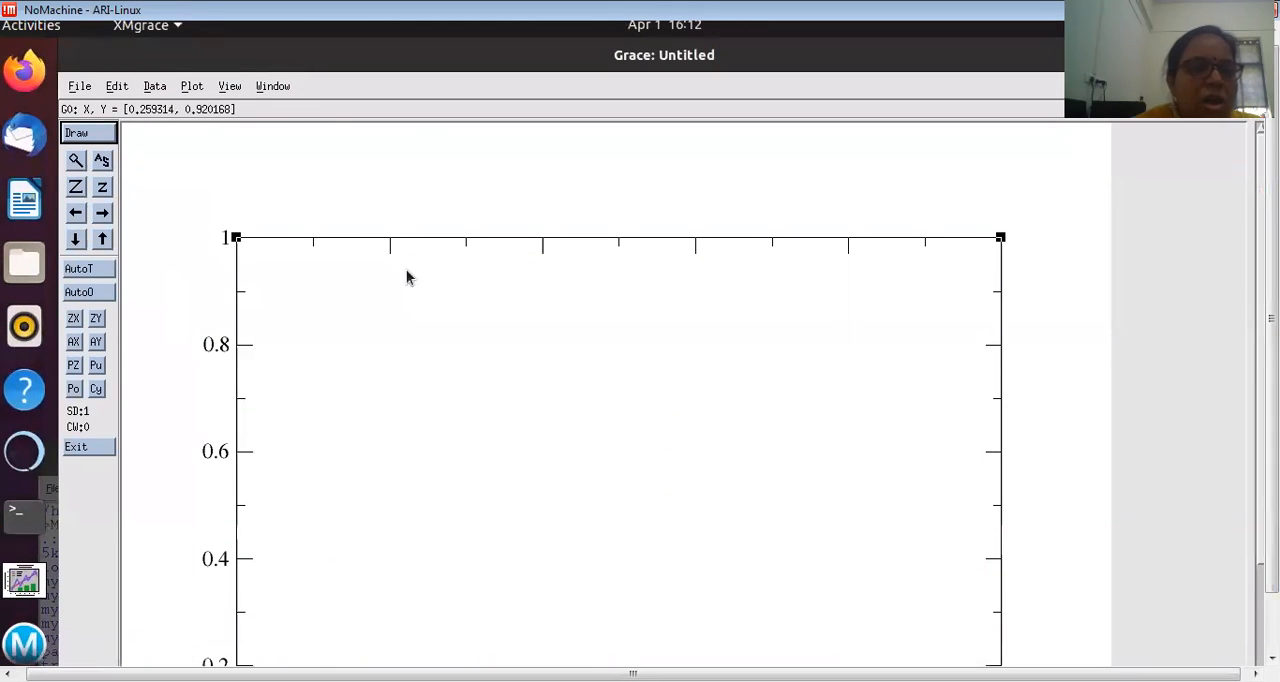
Step: Import trajrmsd2.dat from the RUGCl/NVT folder as an ASCII single XY set into graph G0, and close the Read sets dialog
left_click(153, 88)
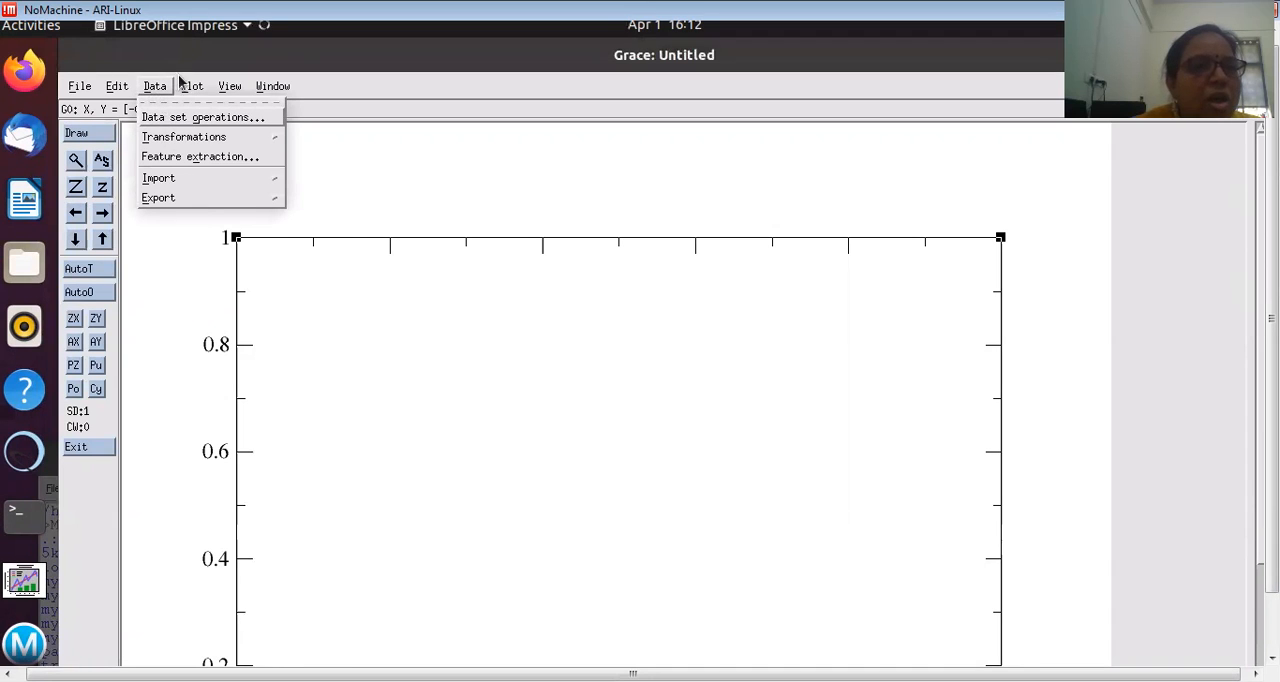
left_click(188, 88)
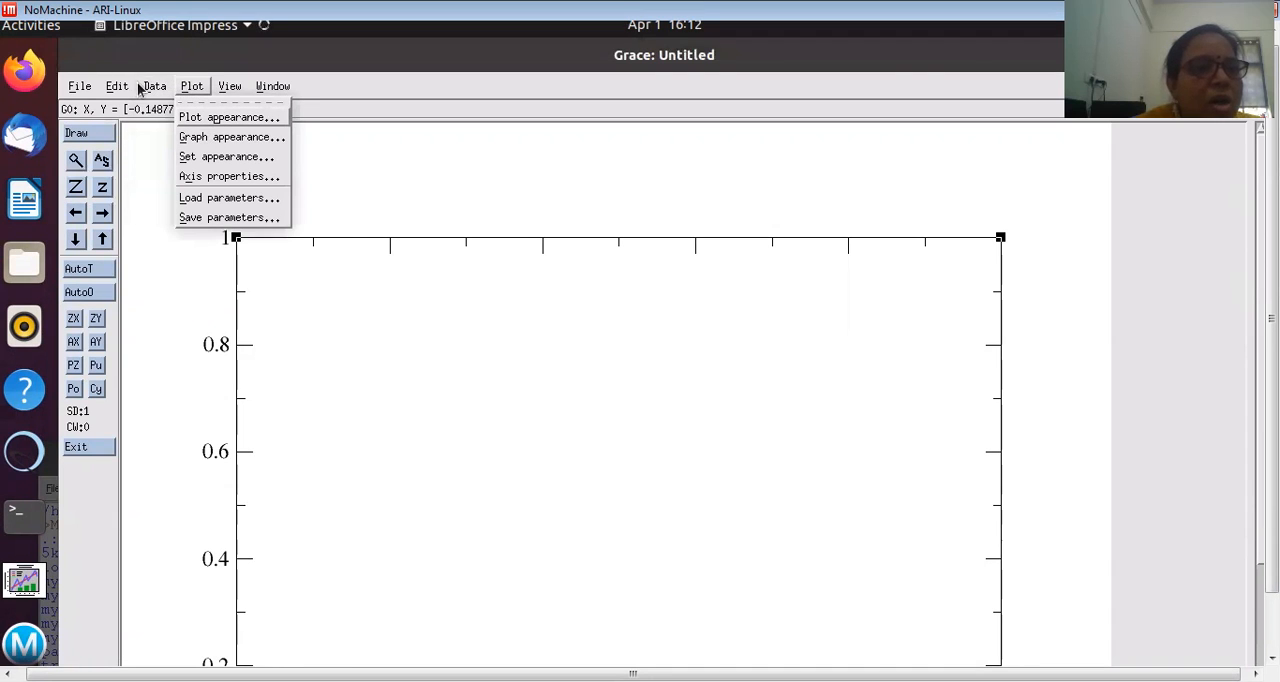
left_click(146, 89)
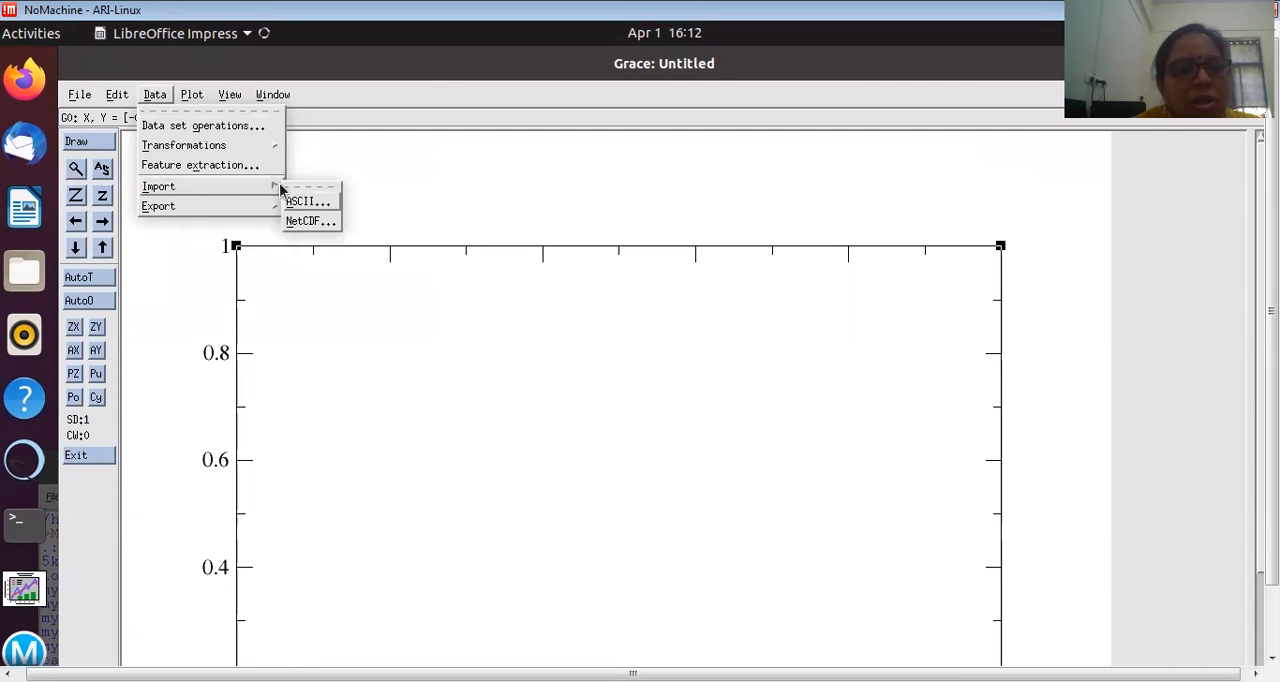
left_click(299, 202)
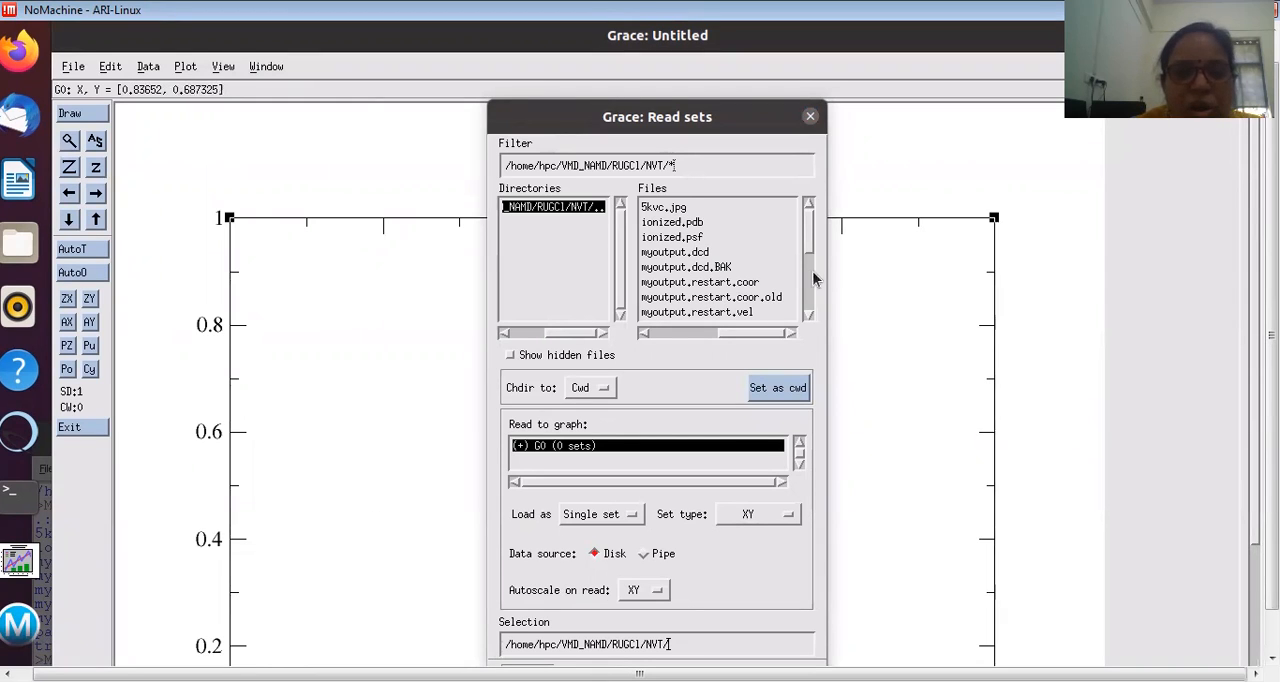
left_click_drag(807, 247, 811, 282)
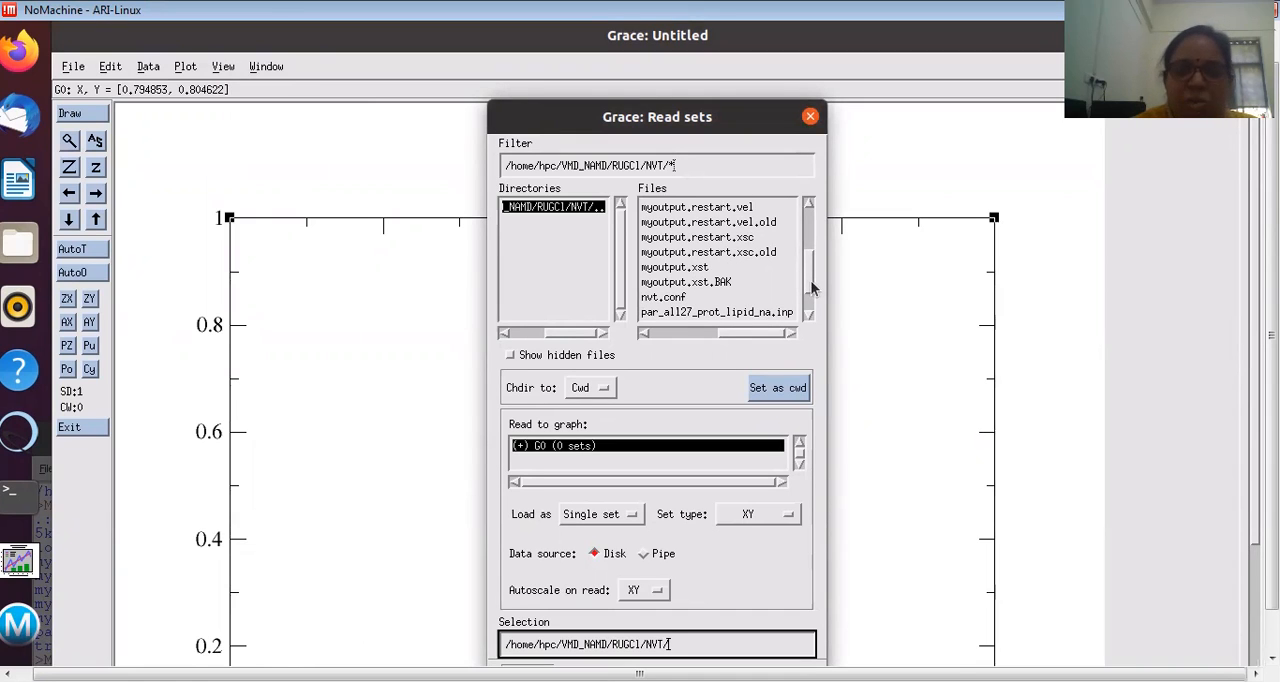
left_click_drag(811, 288, 808, 300)
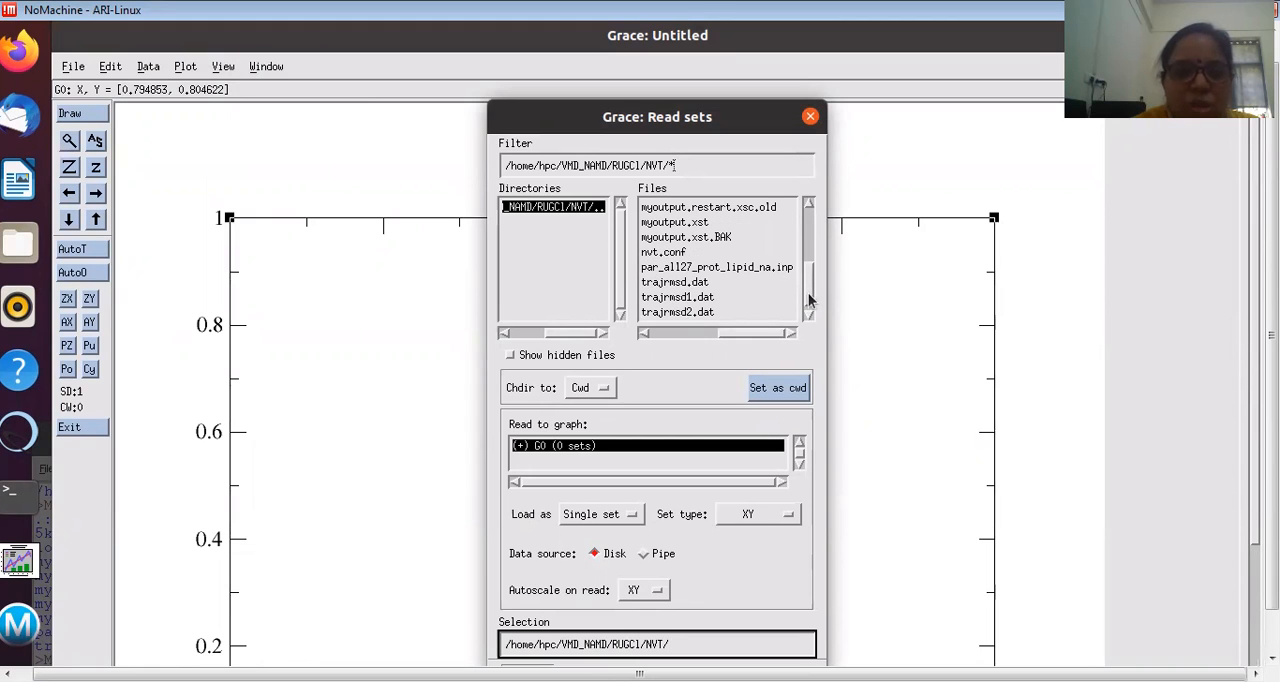
left_click(702, 312)
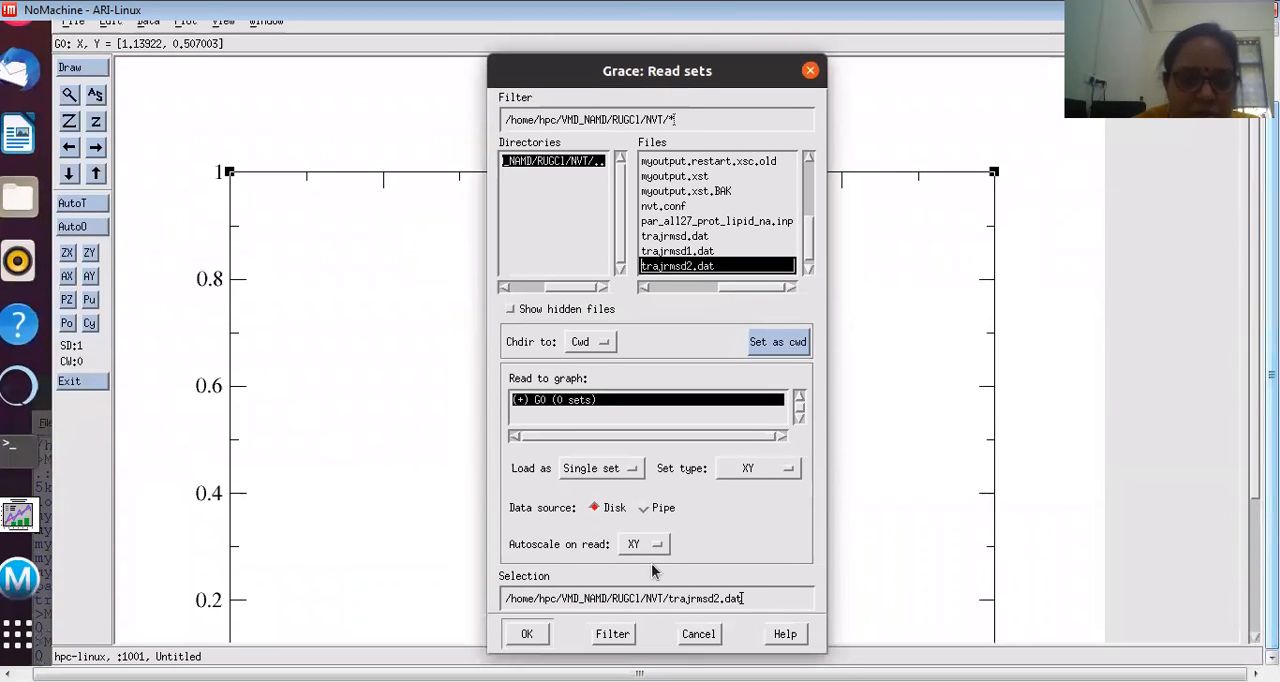
left_click(527, 636)
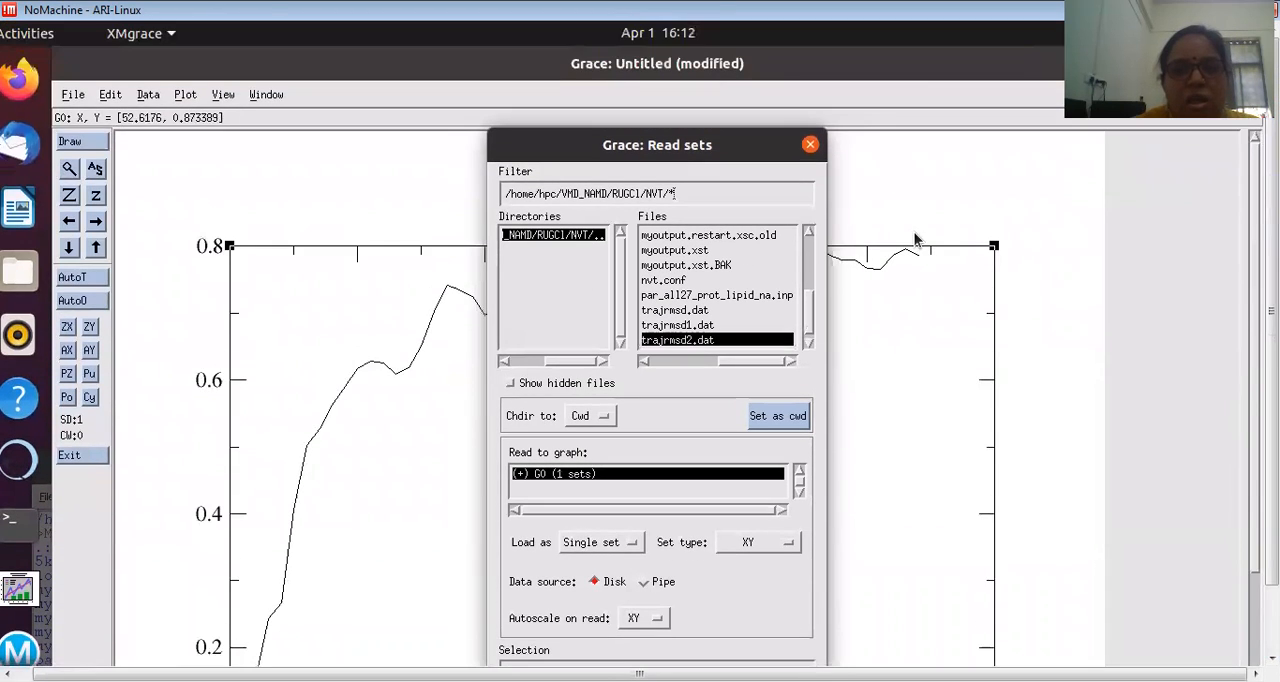
left_click(889, 363)
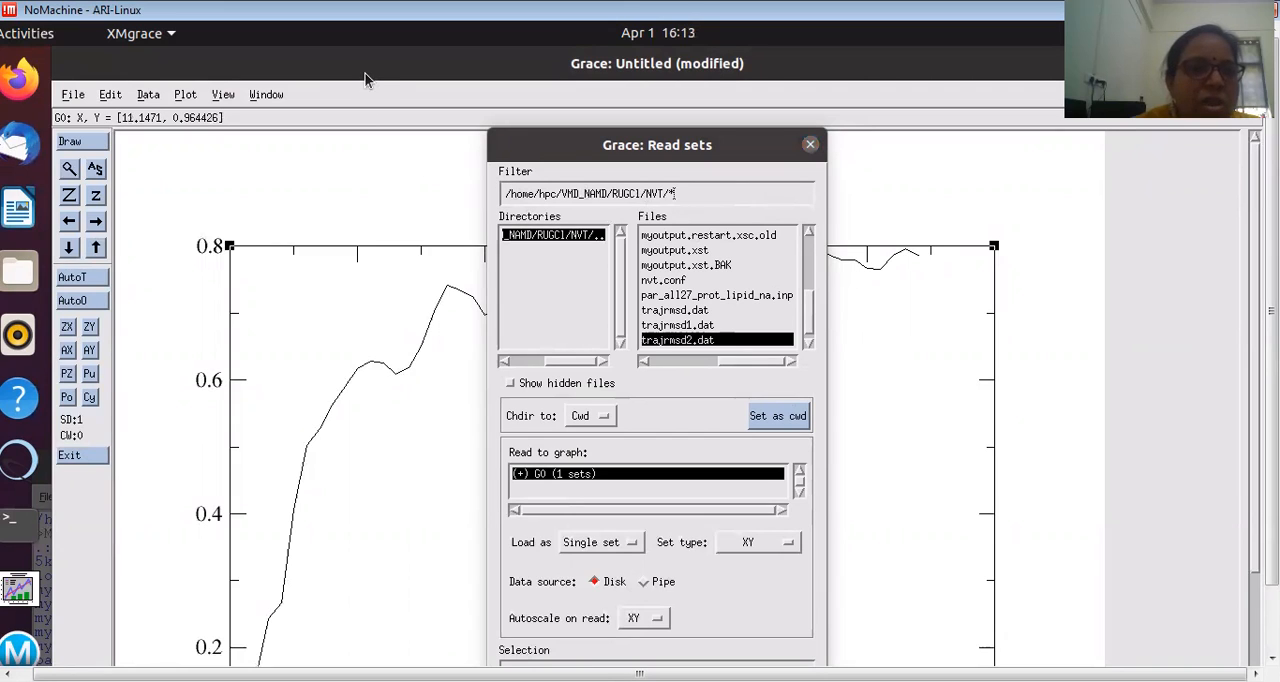
left_click(810, 146)
left_click_drag(1271, 310, 1271, 374)
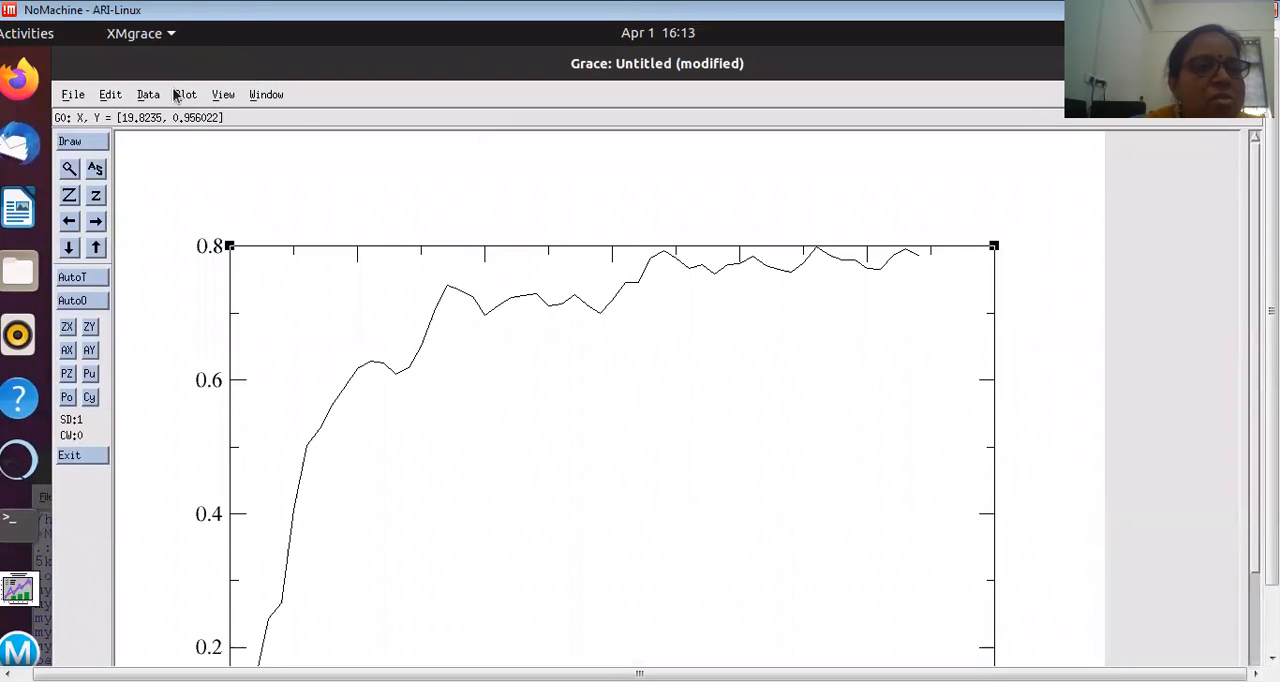
Step: In the graph appearance settings, enter the graph title "%KCV Complex with RUGCl"
left_click(180, 95)
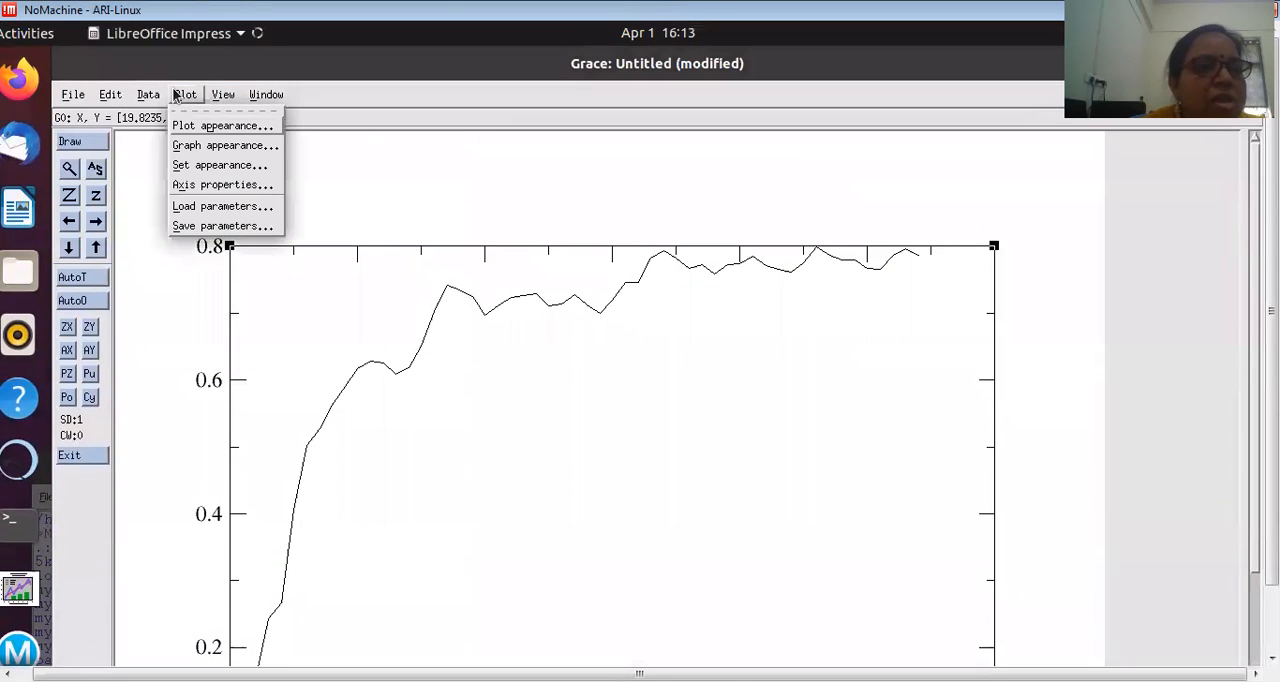
left_click(205, 146)
left_click(613, 442)
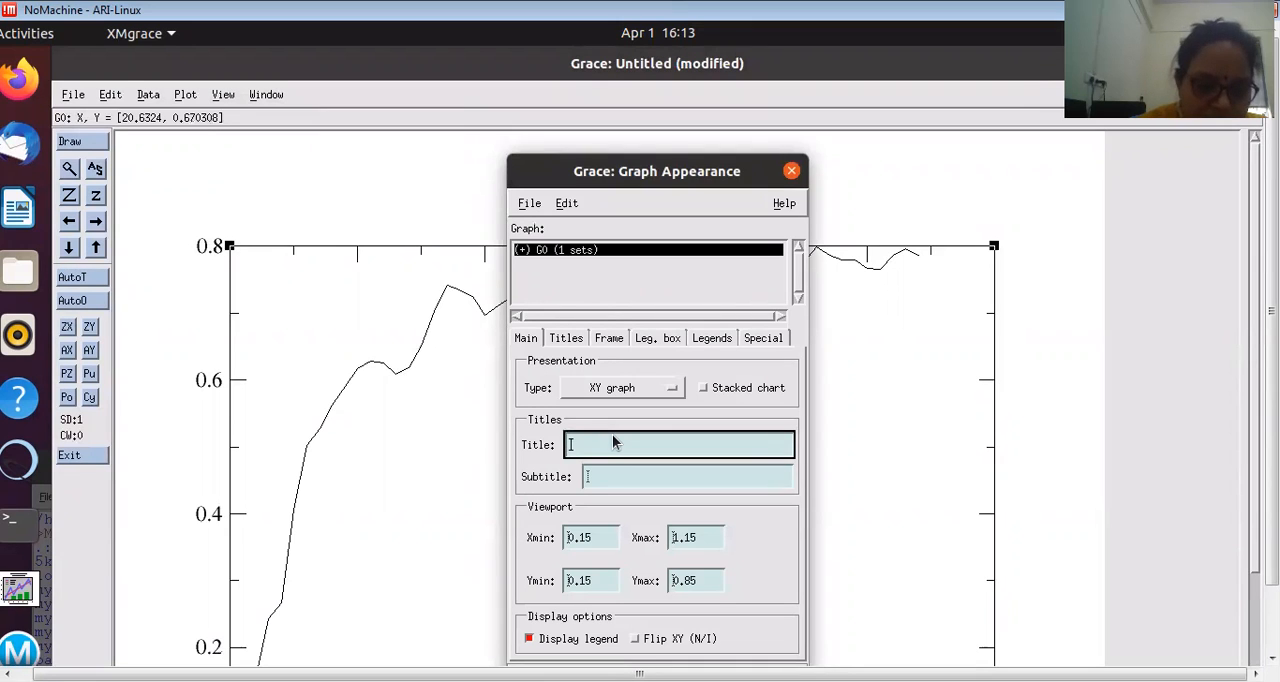
type("2")
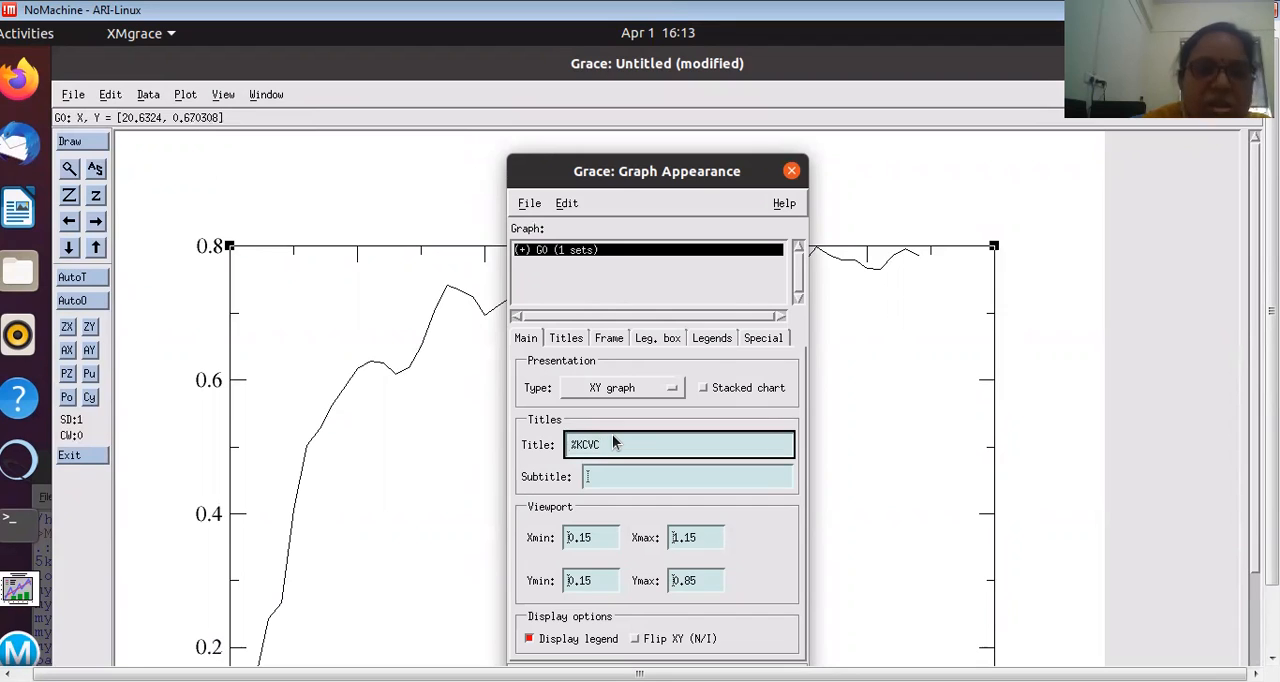
type("KCV Complex")
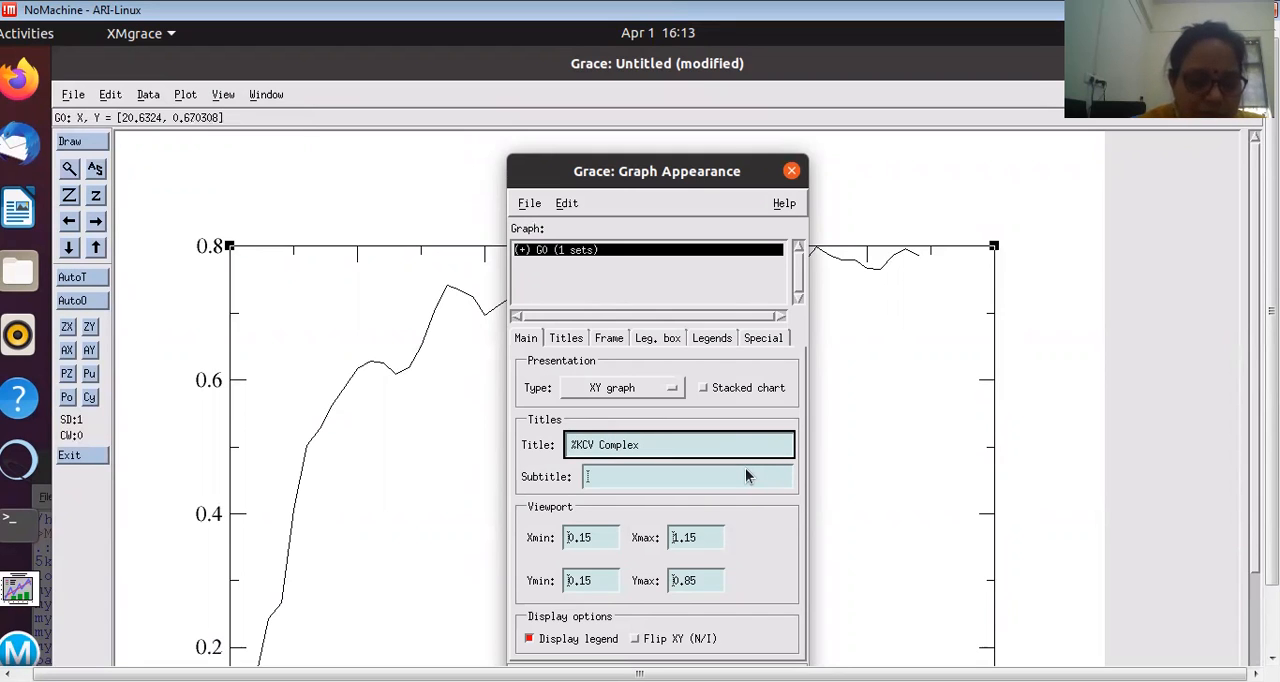
type("with")
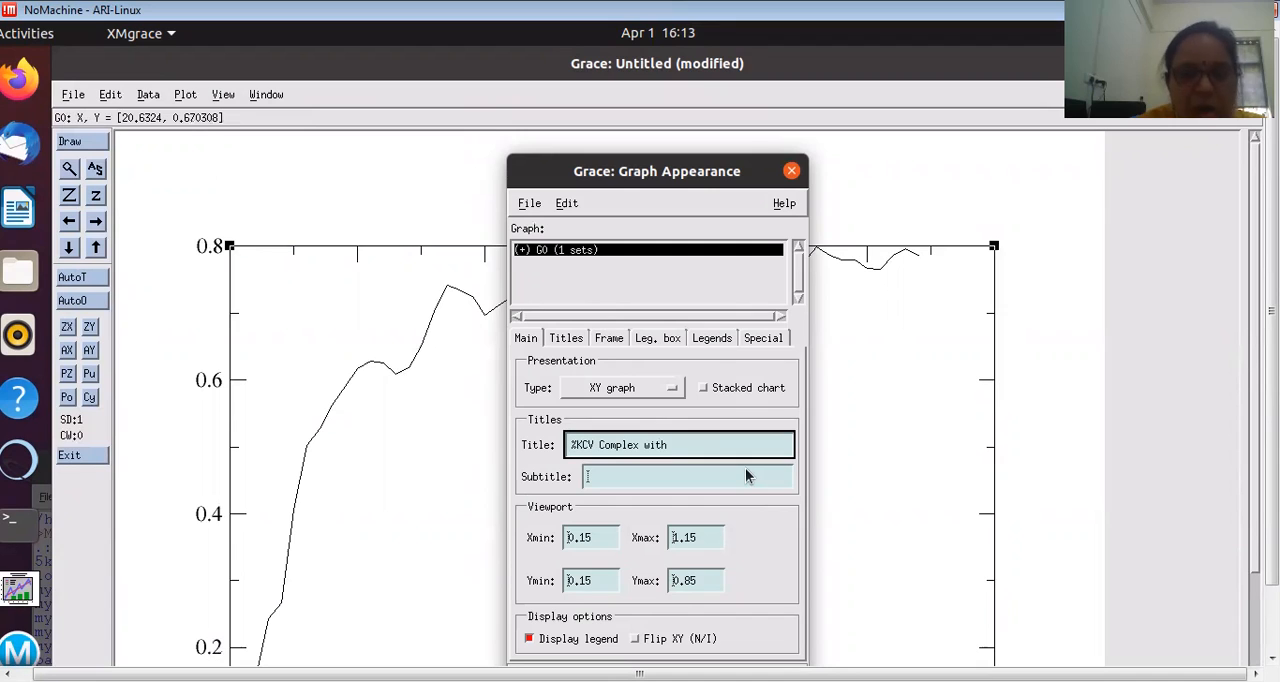
type(" RU")
type("GO")
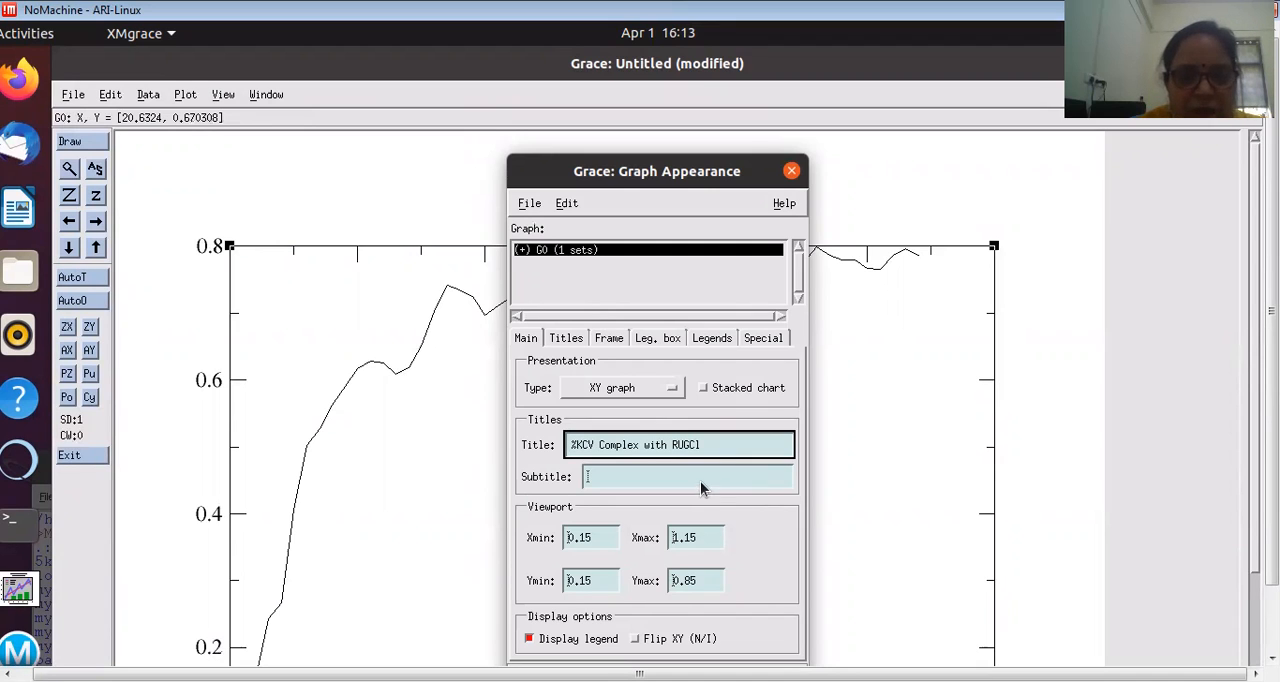
Step: Enter "NVT Simulations" as the graph's subtitle
left_click(700, 481)
type("NVT Si")
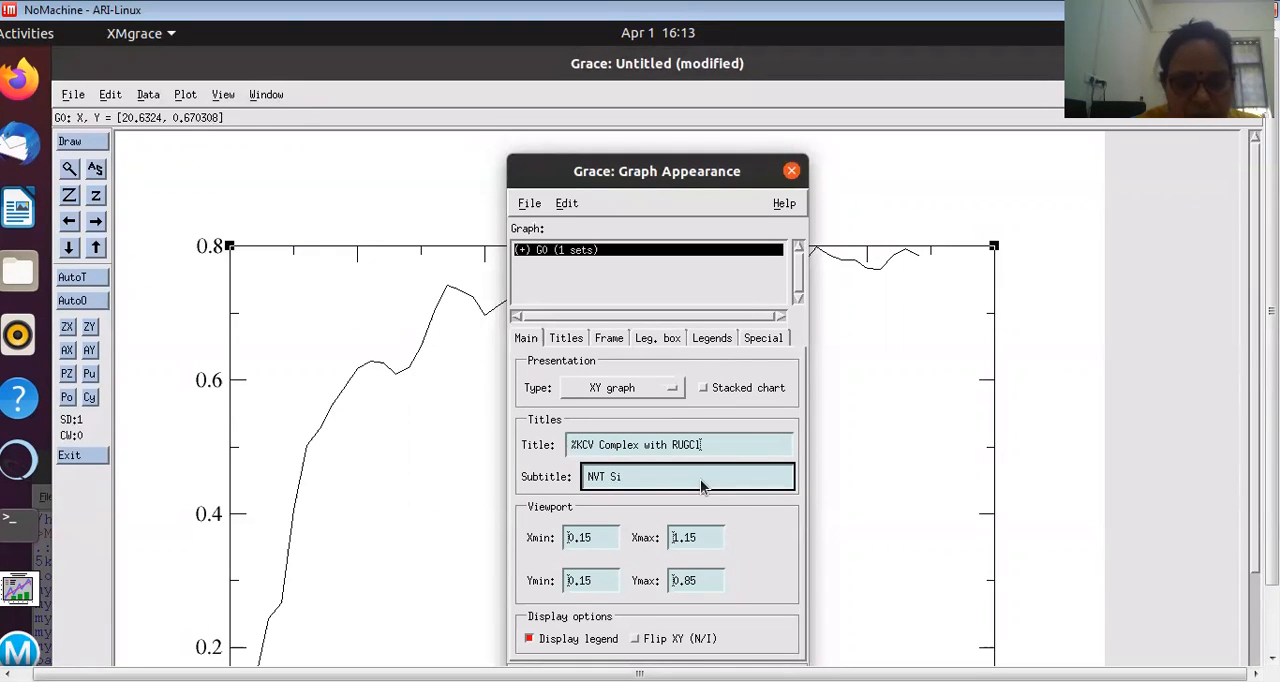
type("mulations")
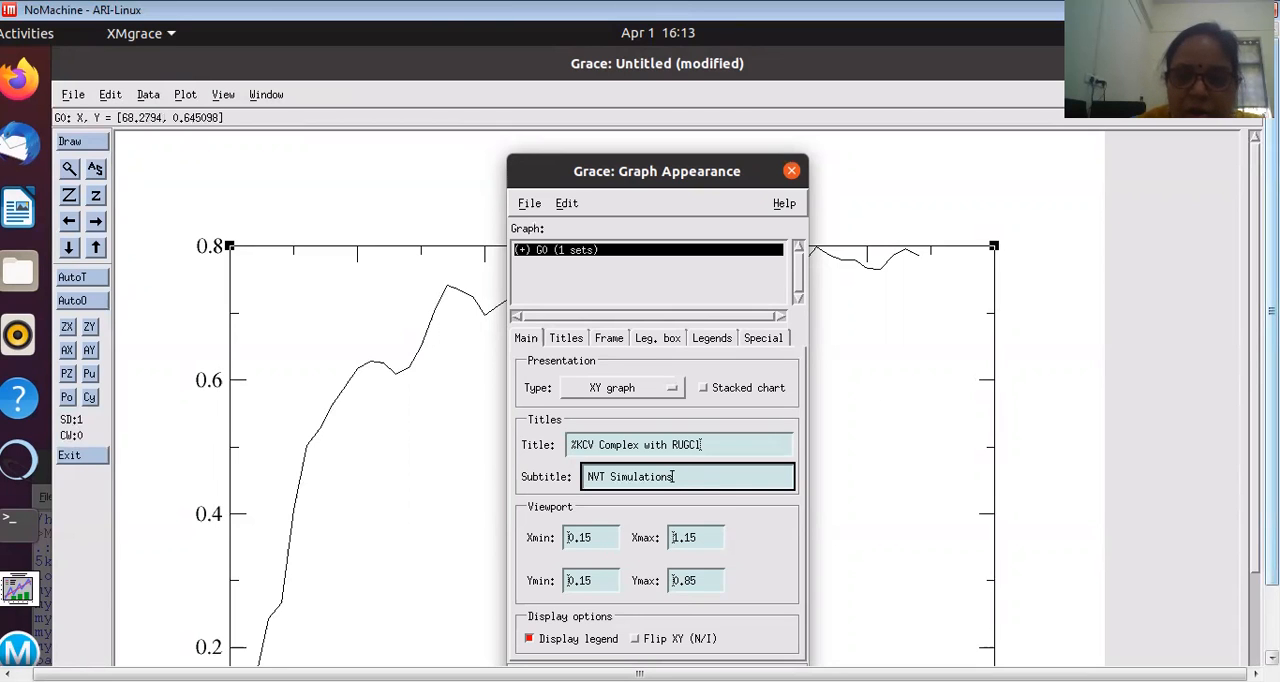
Step: Set the graph viewport's Ymax to 1.0 and apply the change
left_click_drag(1272, 346, 1272, 416)
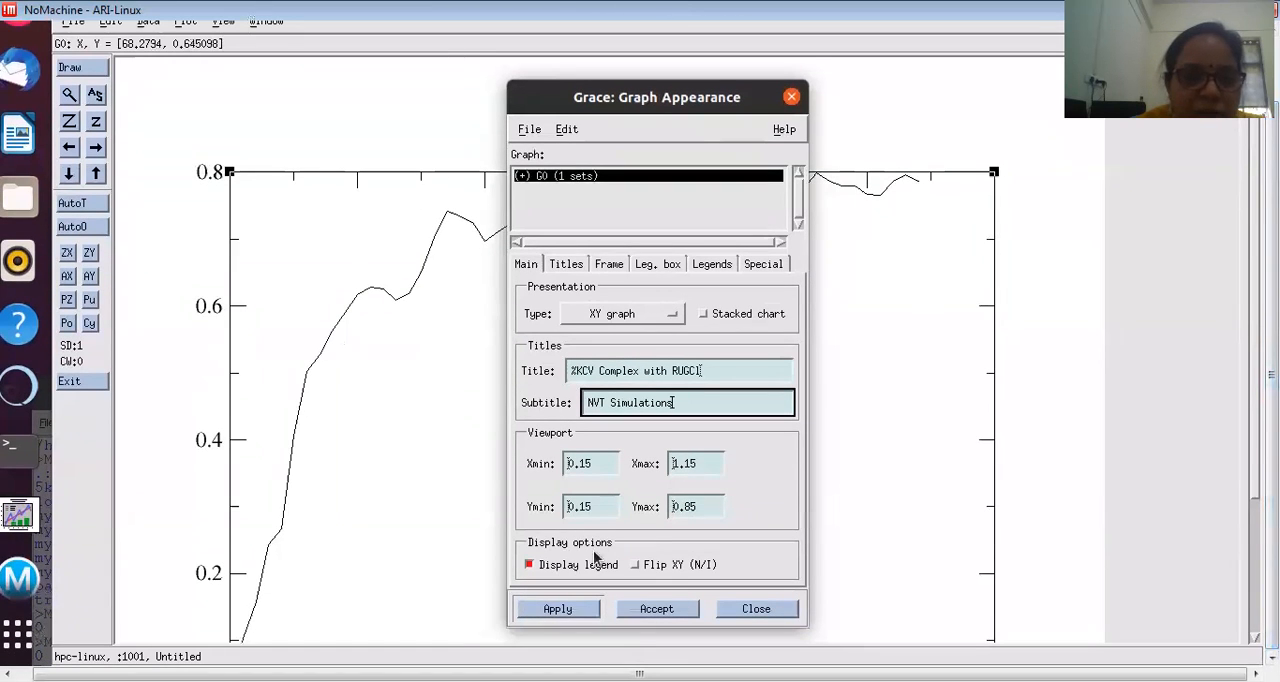
left_click(680, 466)
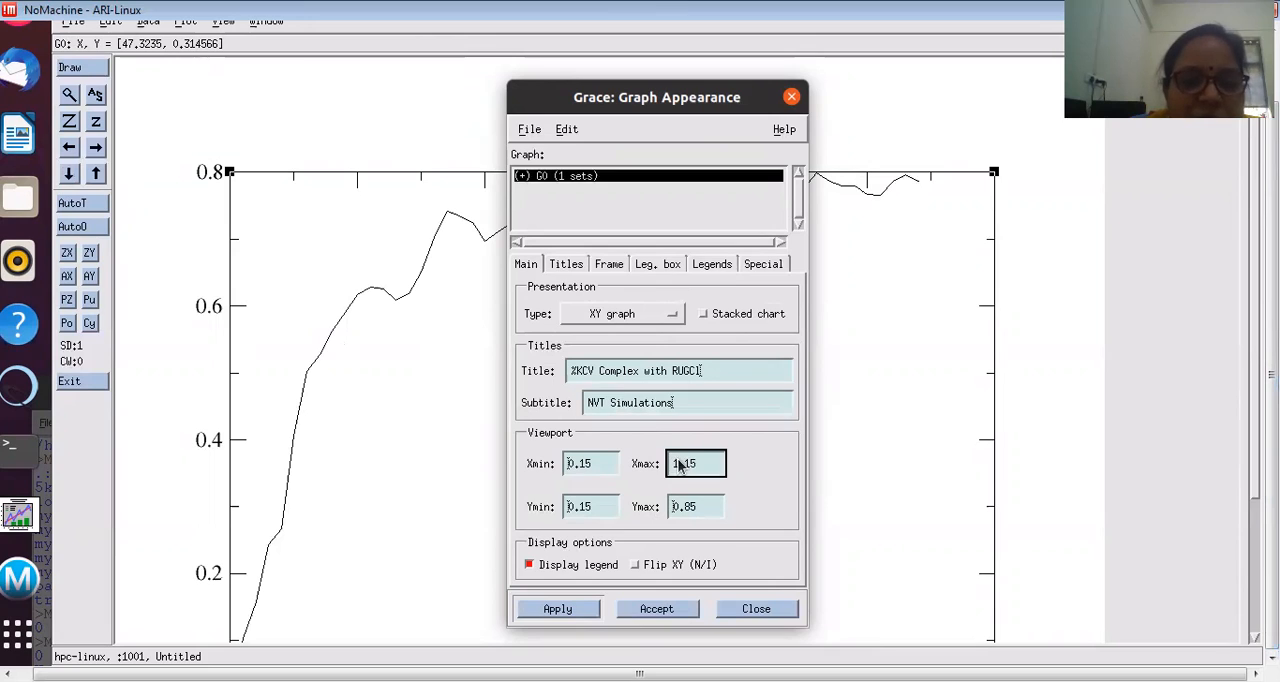
left_click(693, 509)
type("5")
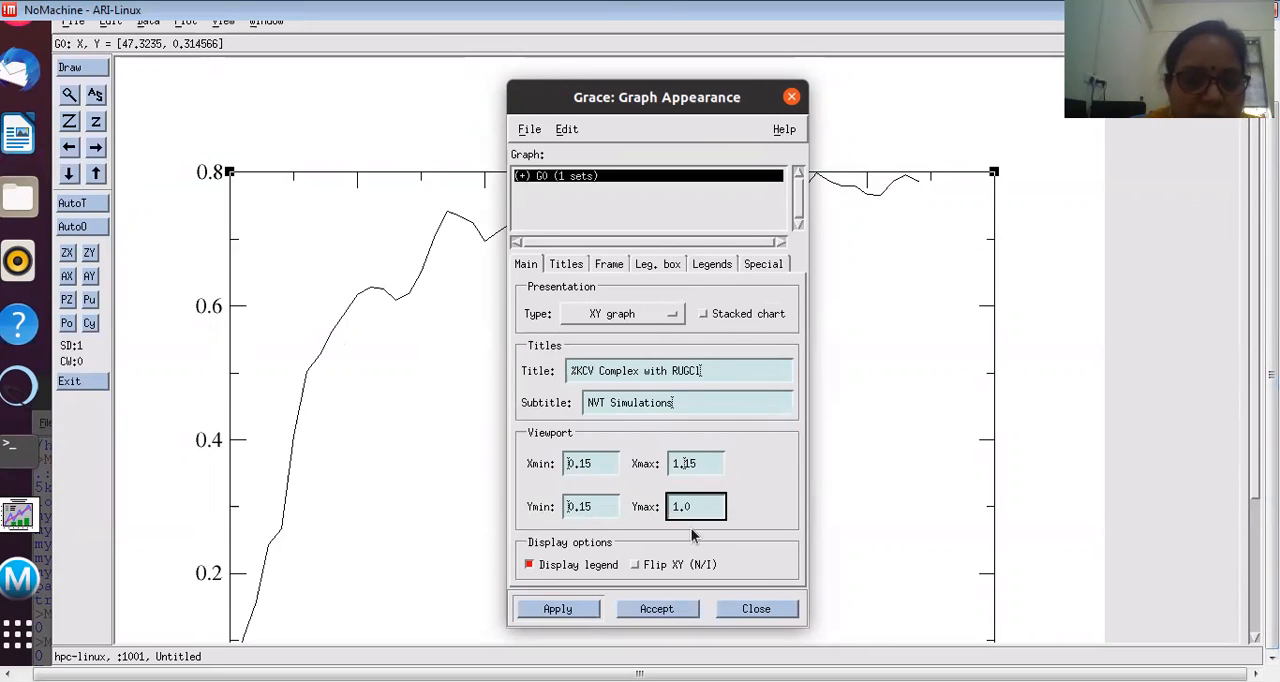
left_click(552, 609)
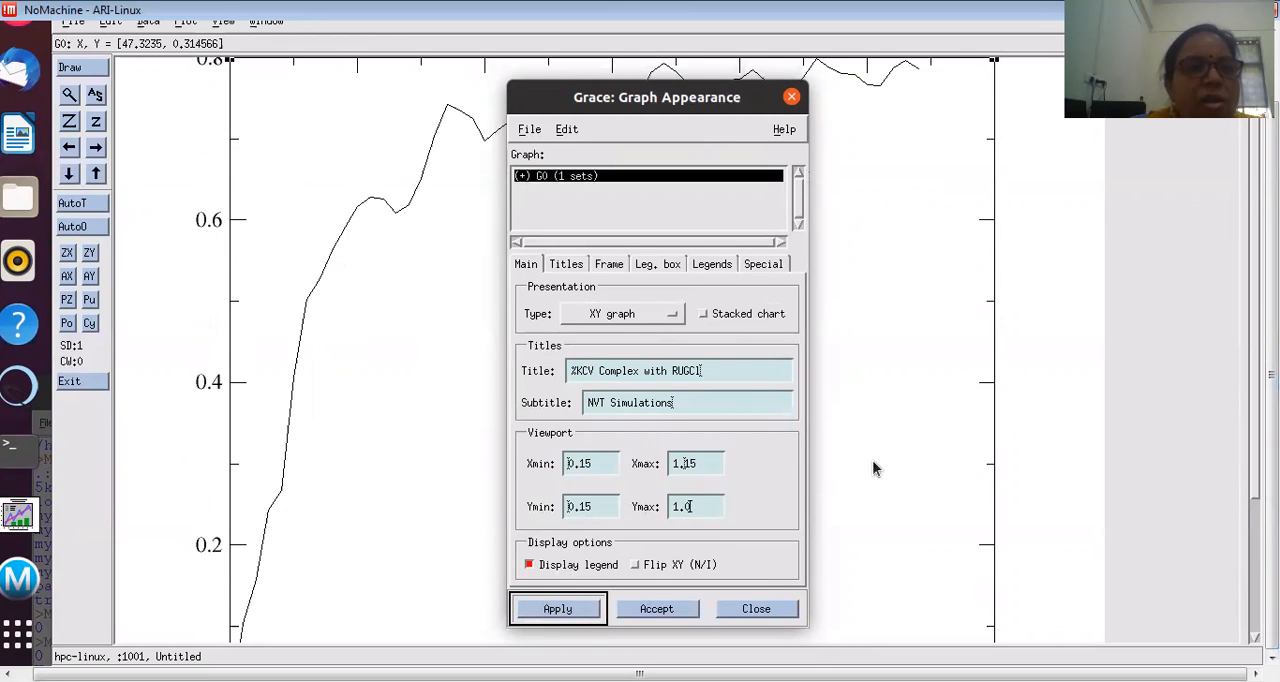
Step: Set the viewport's Ymax to 0.85, apply the graph settings with the title and subtitle, and close the Graph Appearance dialog
left_click_drag(1272, 432, 1272, 364)
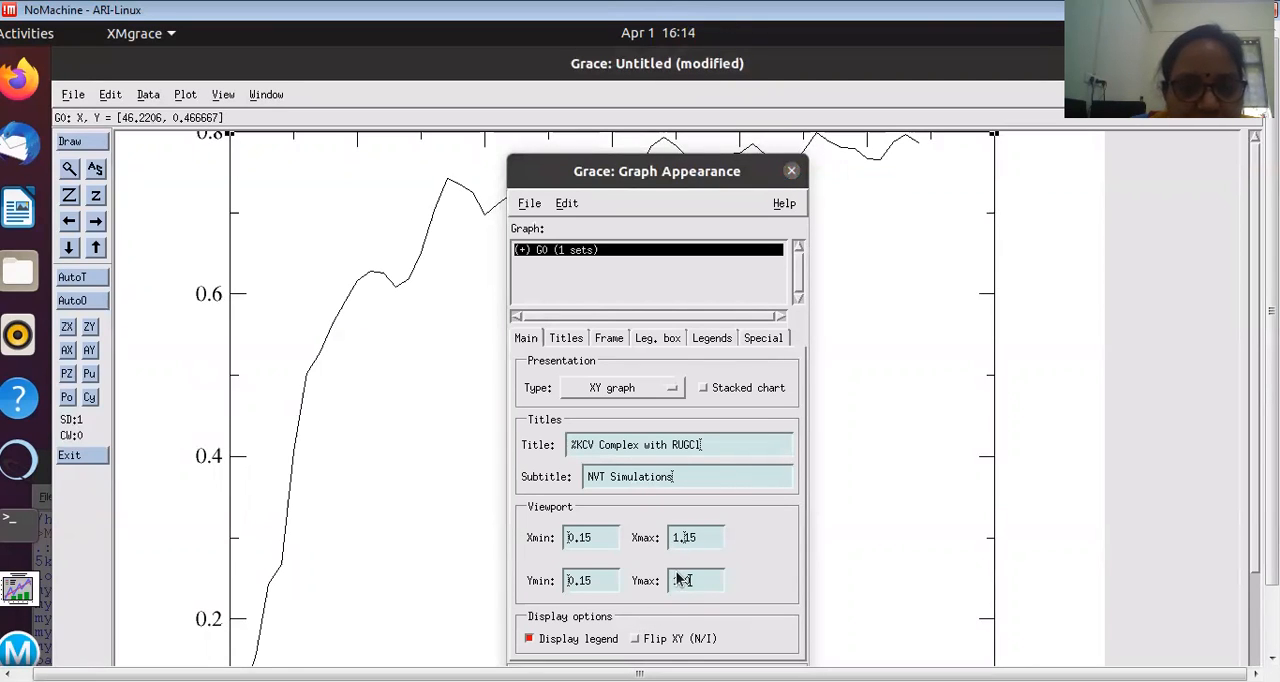
left_click(592, 584)
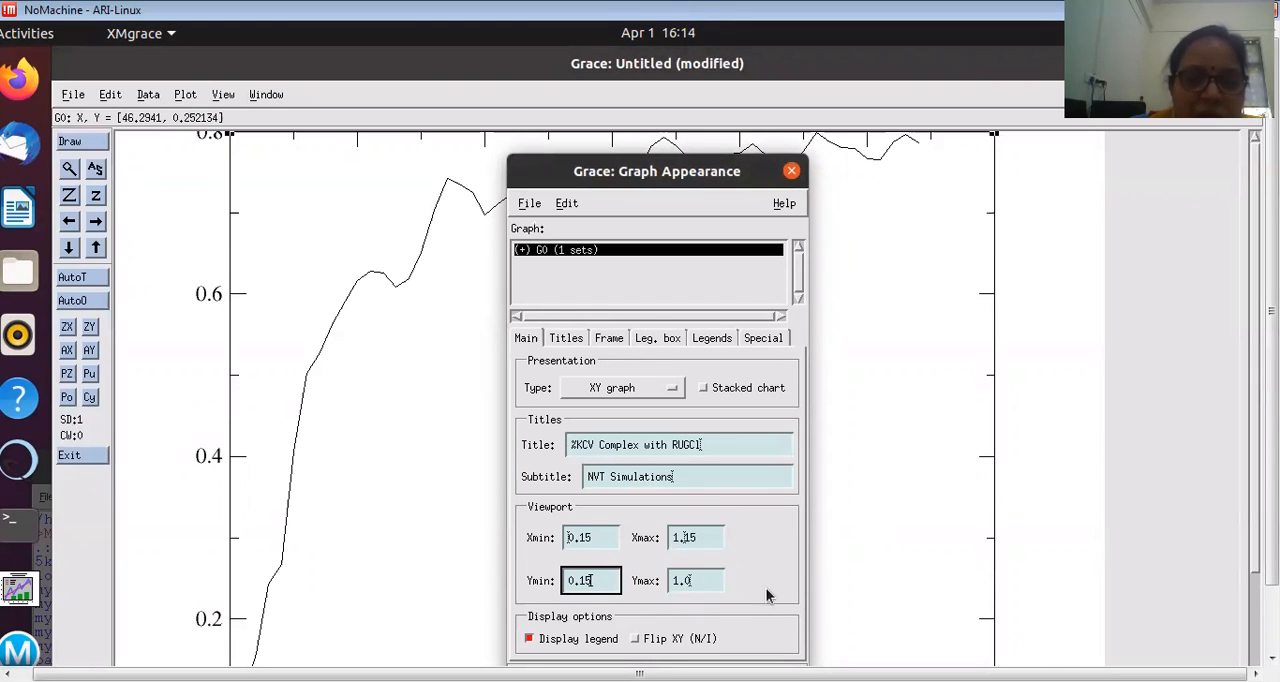
left_click(690, 585)
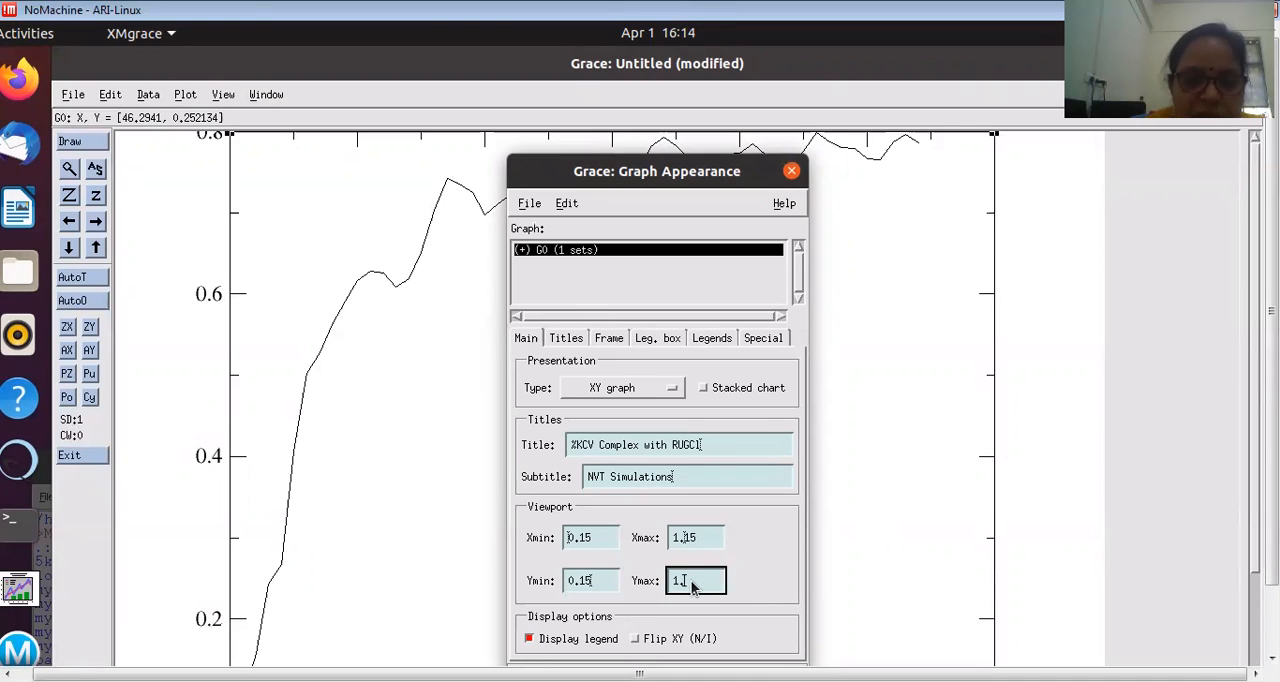
key("BackSpace")
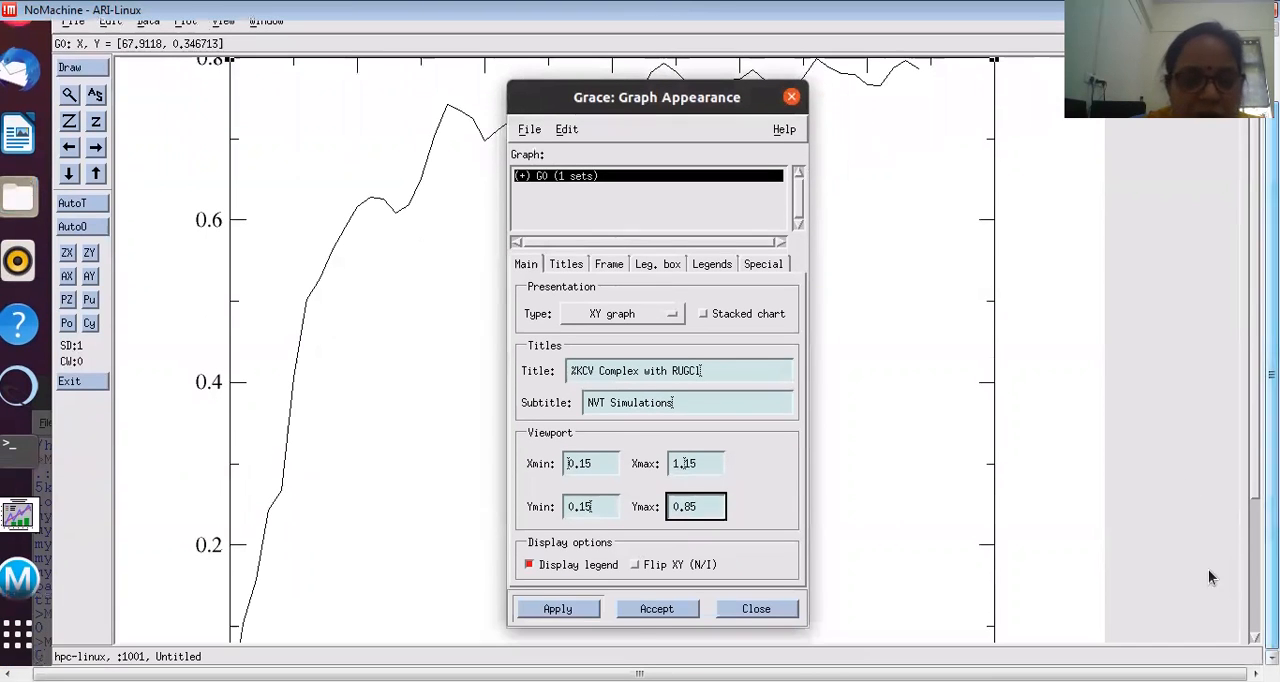
left_click(557, 609)
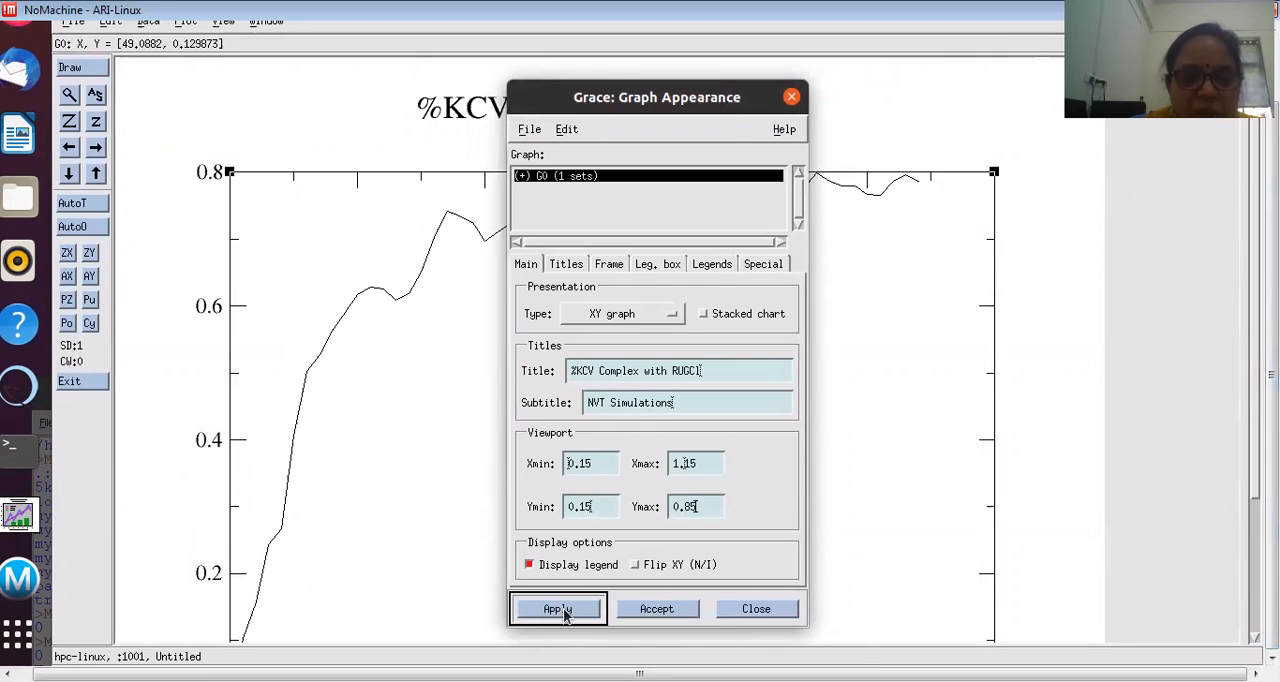
left_click(789, 169)
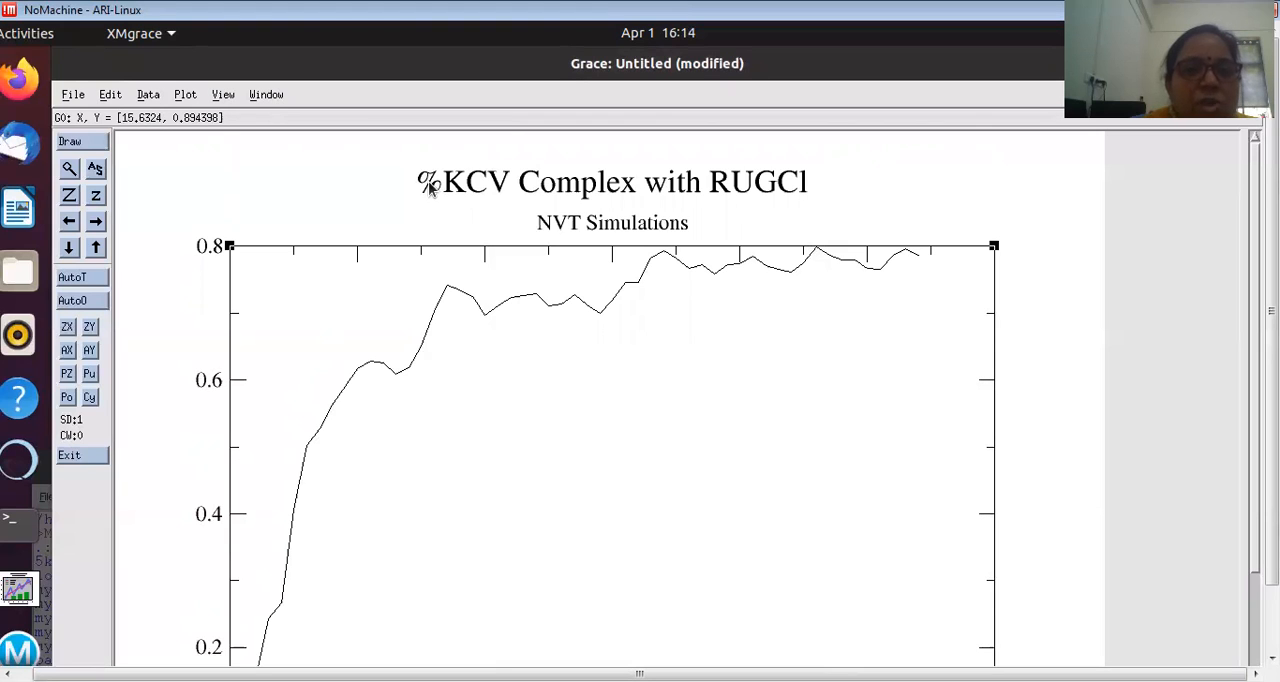
Step: Reopen the graph appearance settings, correct the title to "5KCV Complex with RUGCl", apply it and close the dialog
left_click(219, 99)
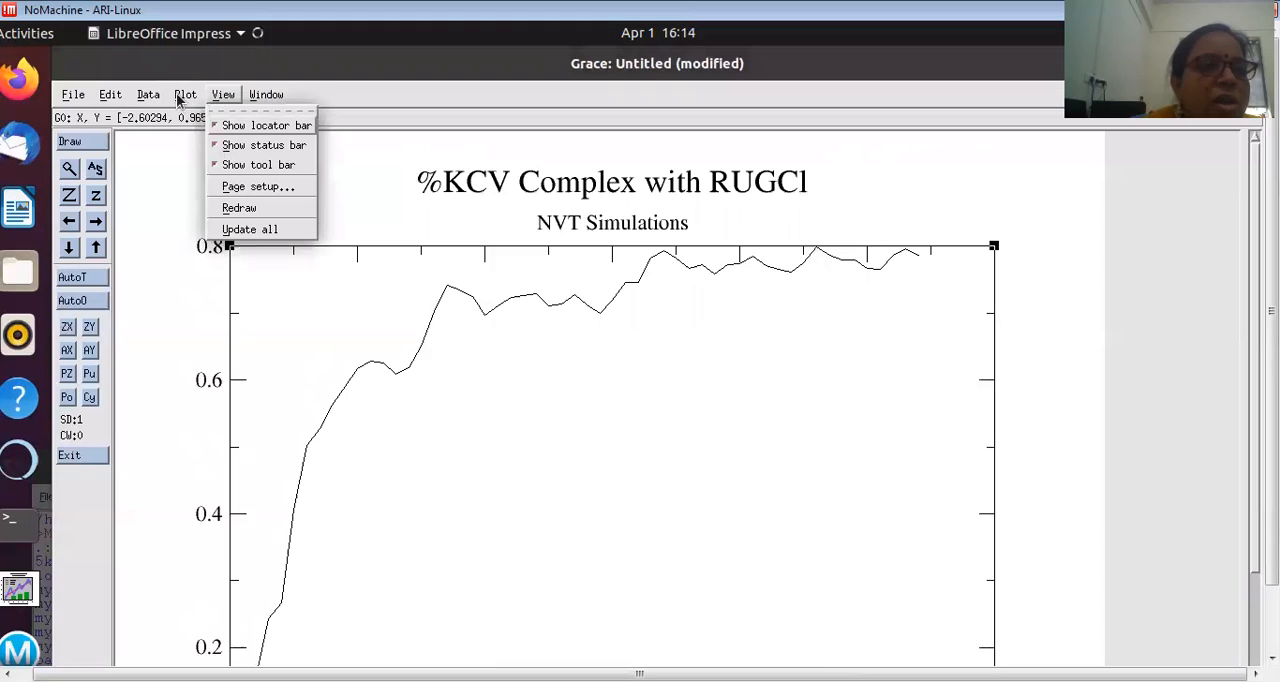
left_click(183, 100)
left_click(203, 145)
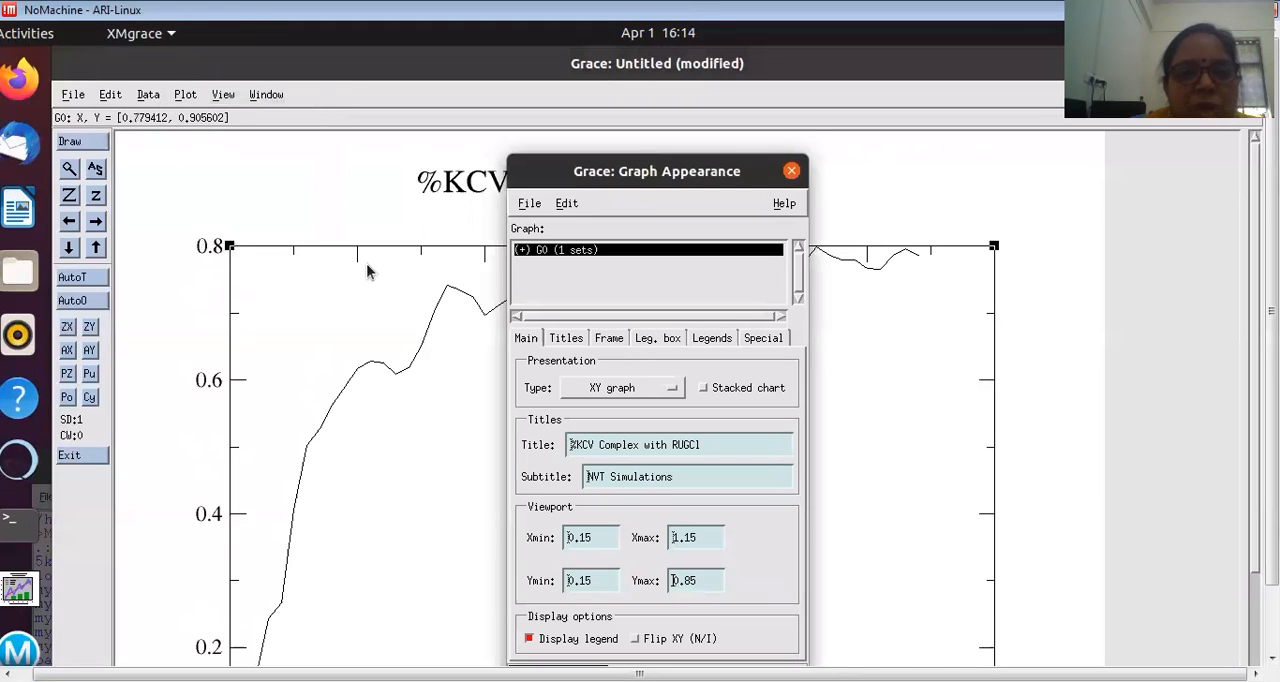
left_click(576, 447)
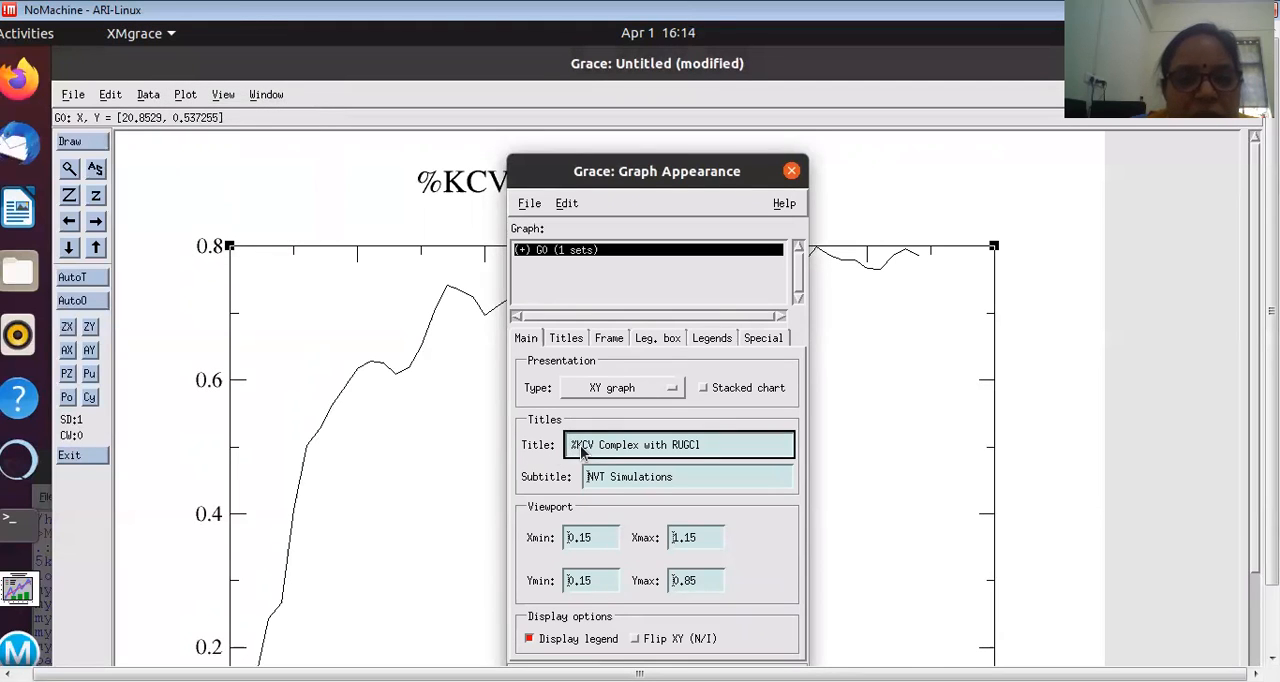
key("Delete")
type("5")
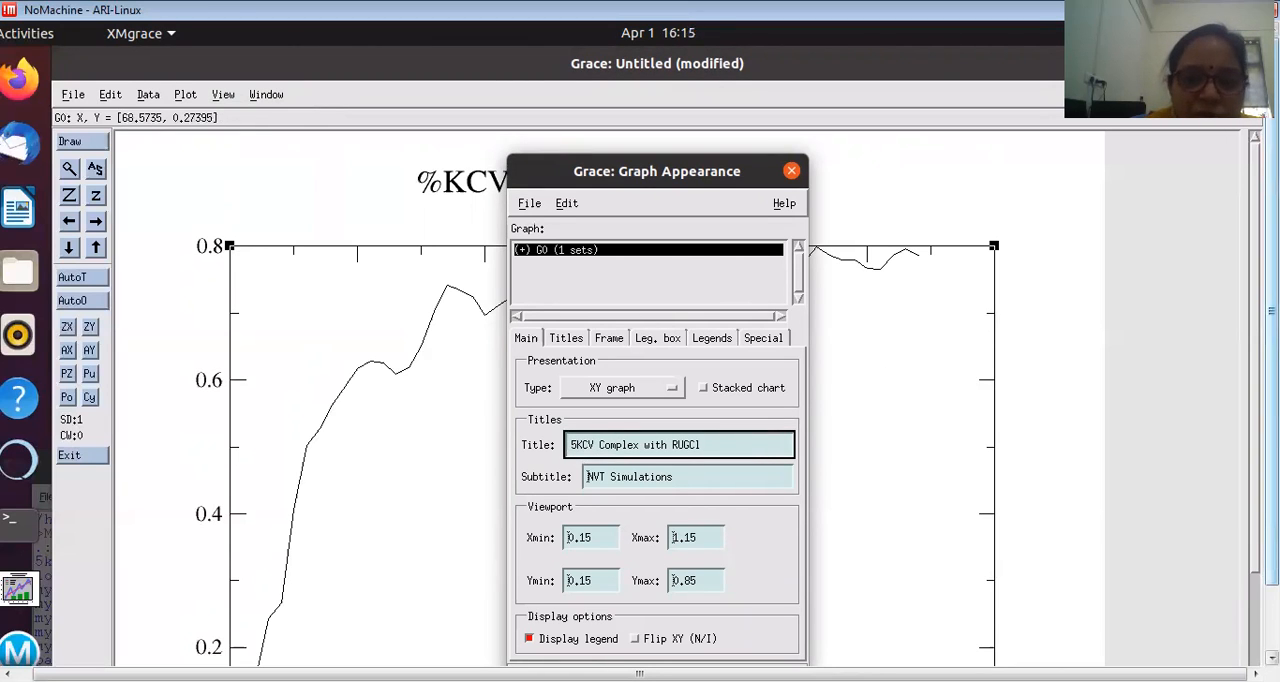
left_click_drag(1271, 310, 1271, 375)
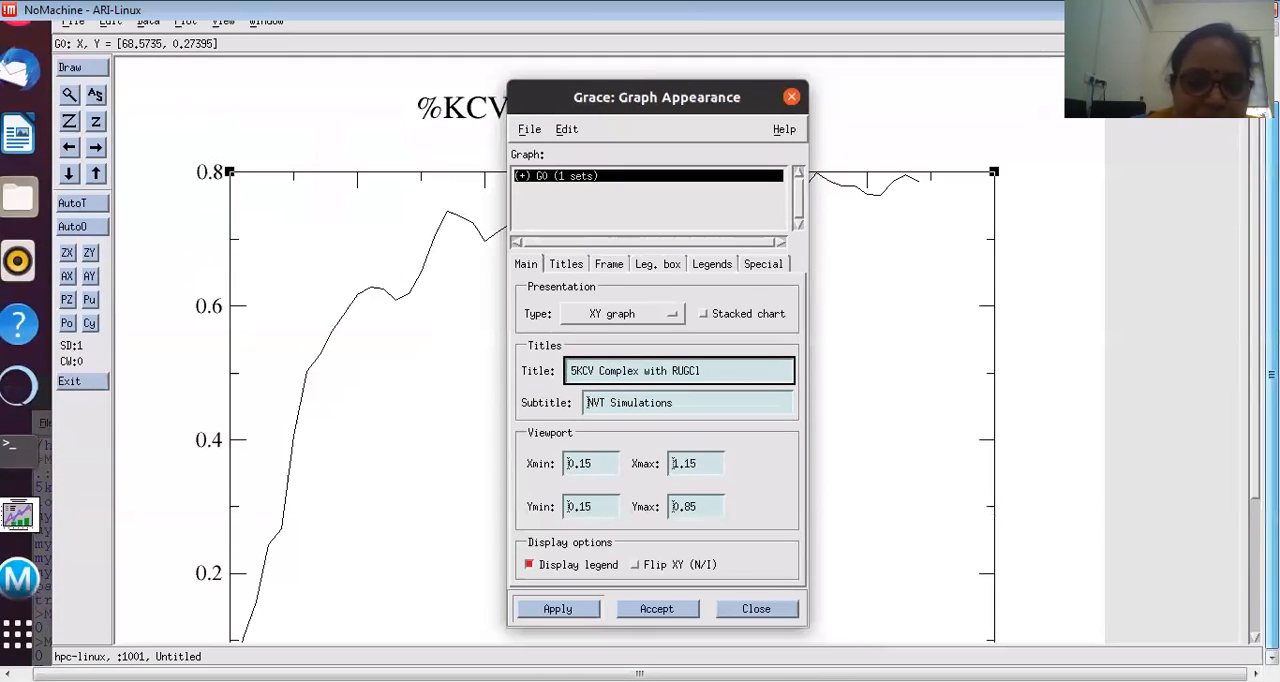
left_click(560, 610)
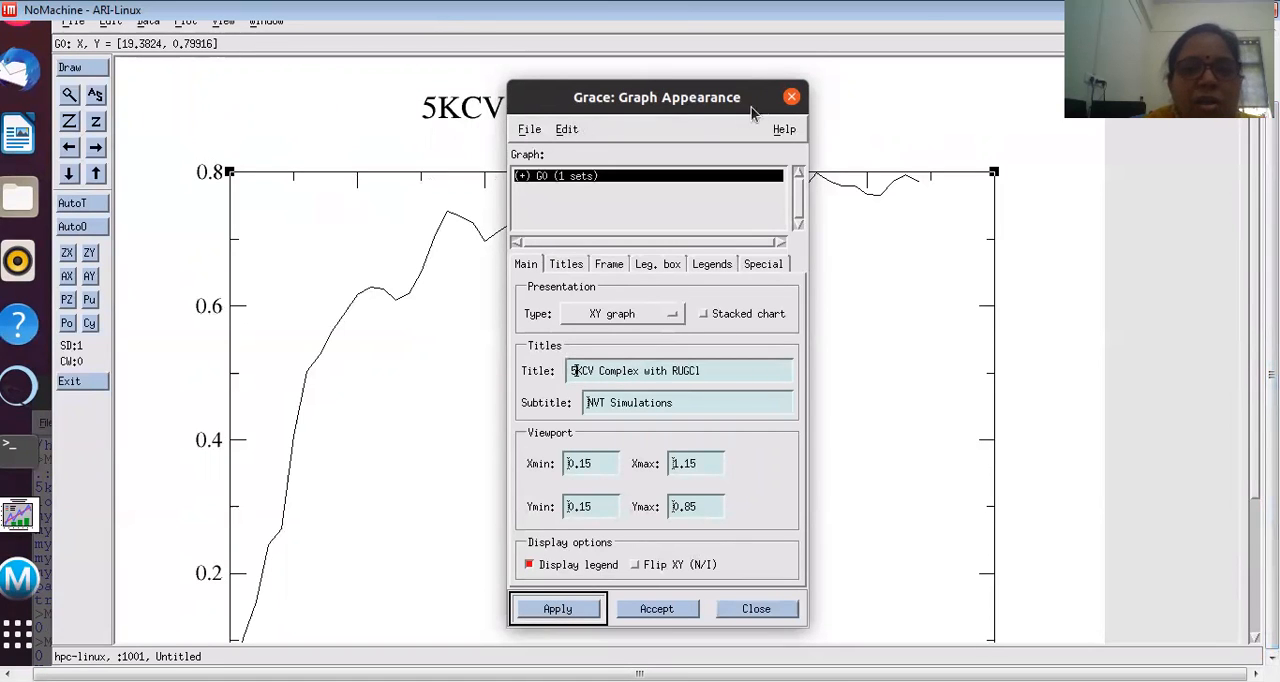
left_click(792, 98)
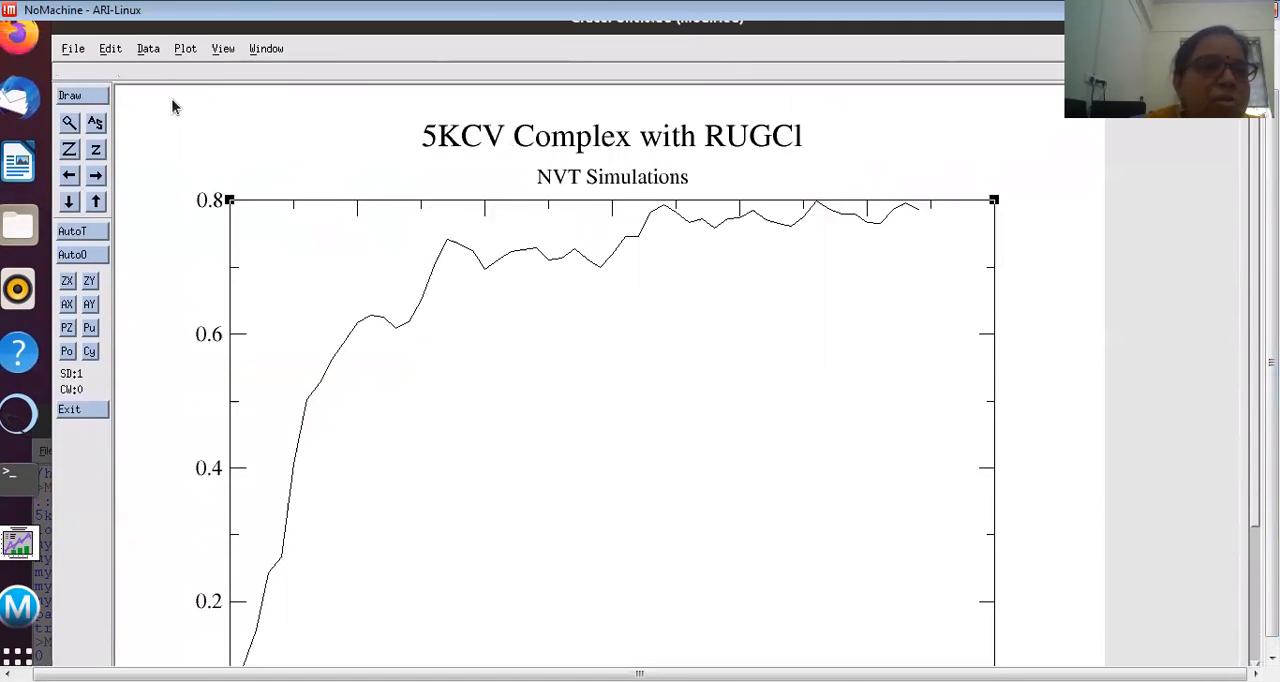
Step: Label the graph's X axis "Time in ns", apply the change and close the axis properties
left_click(183, 77)
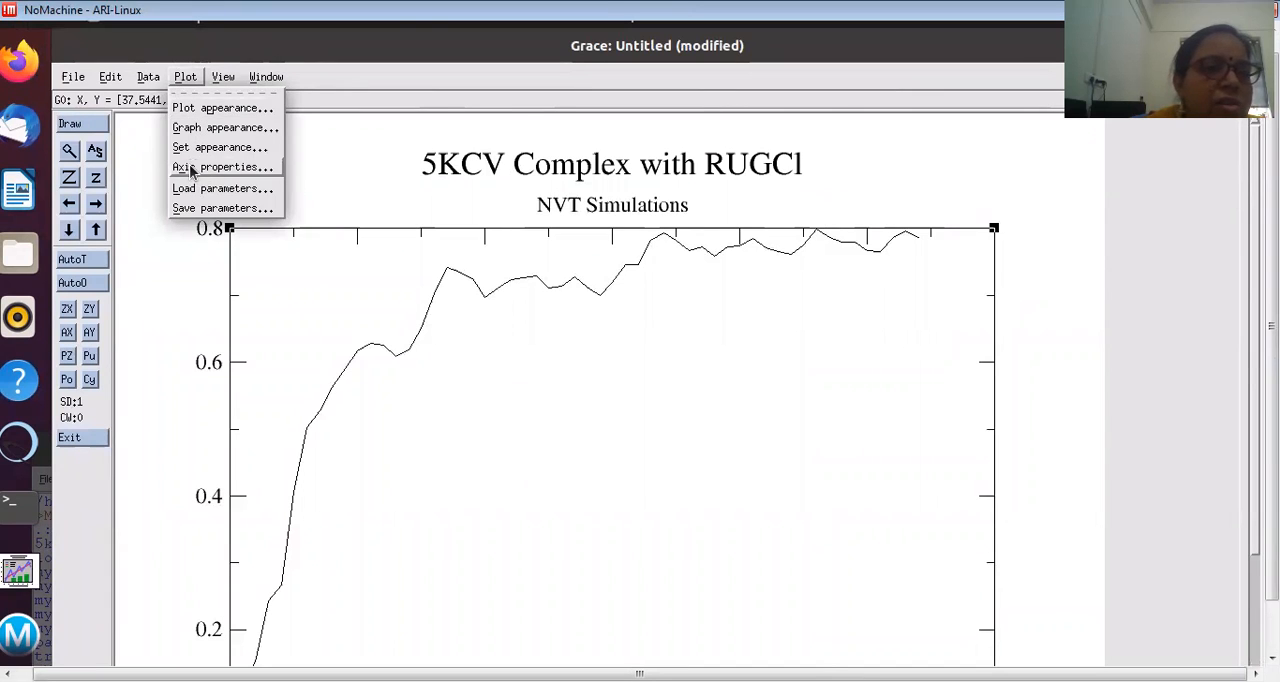
left_click(191, 167)
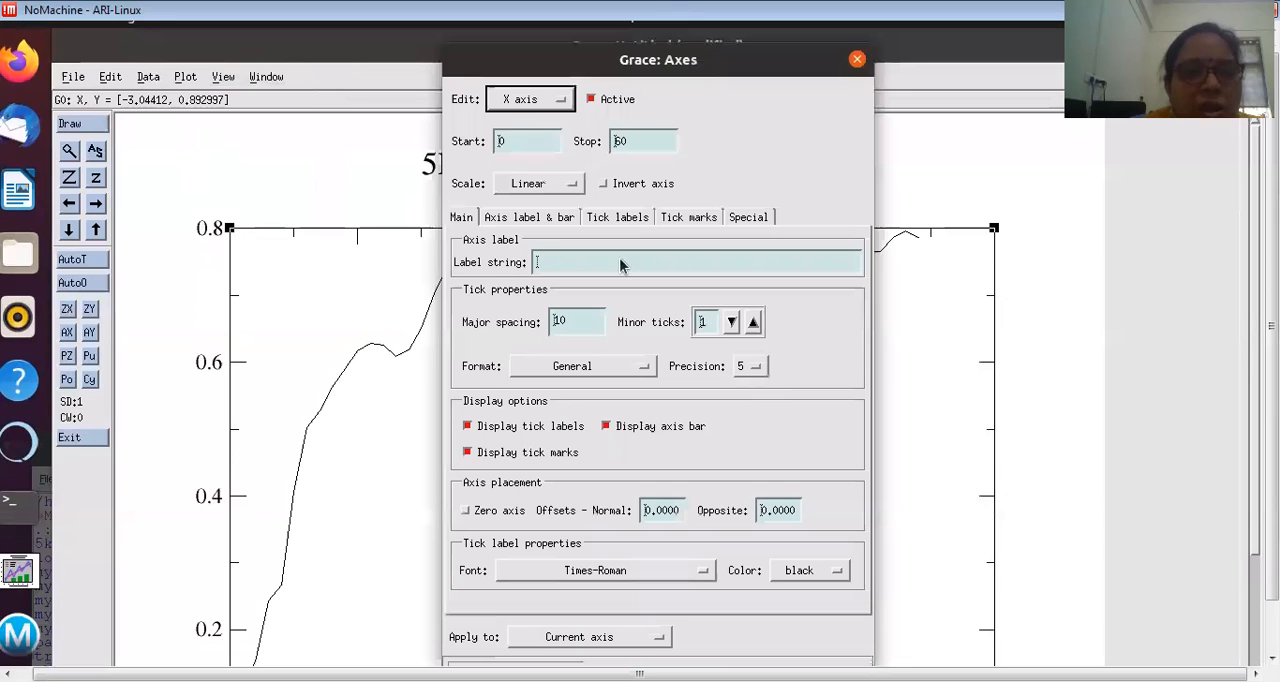
left_click(555, 263)
type("Time in ns")
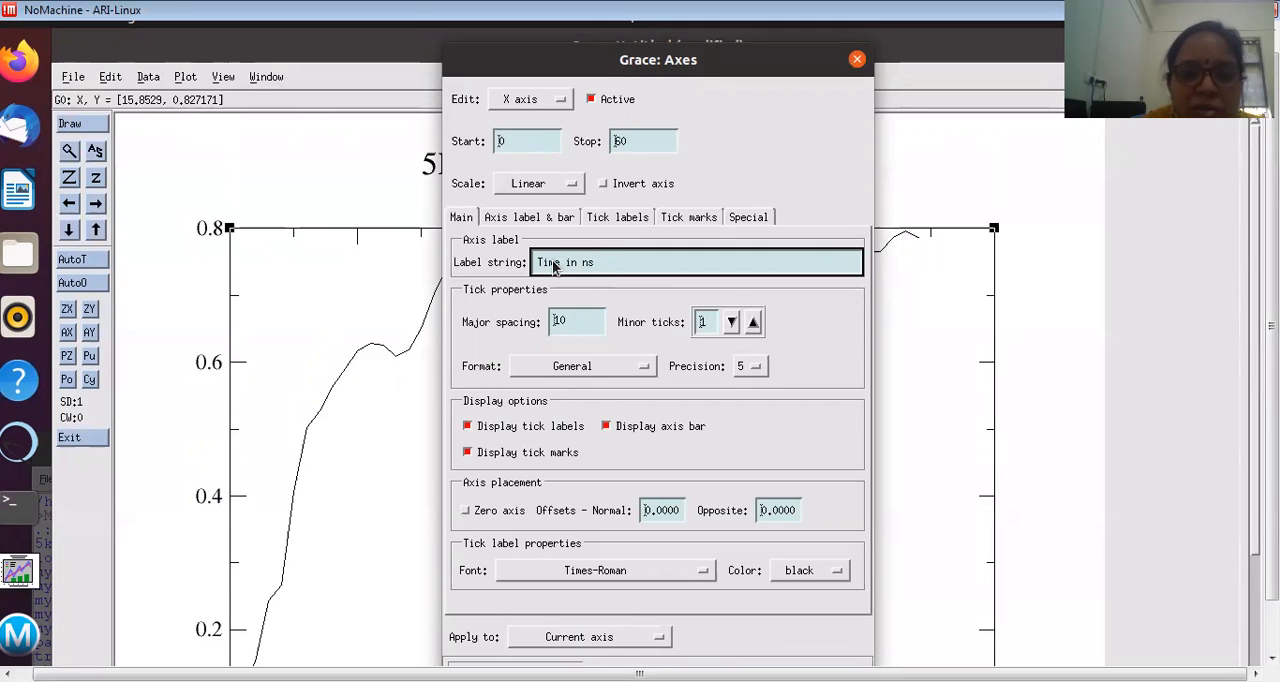
left_click_drag(1272, 335, 1272, 390)
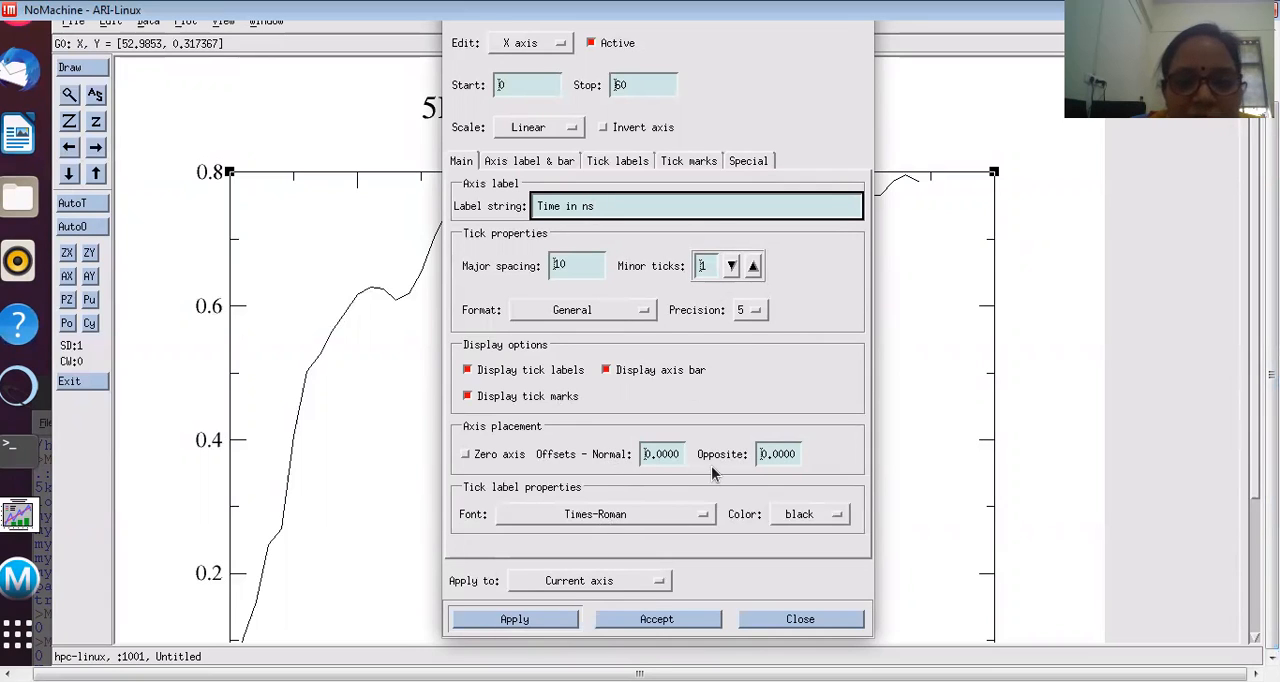
left_click(515, 625)
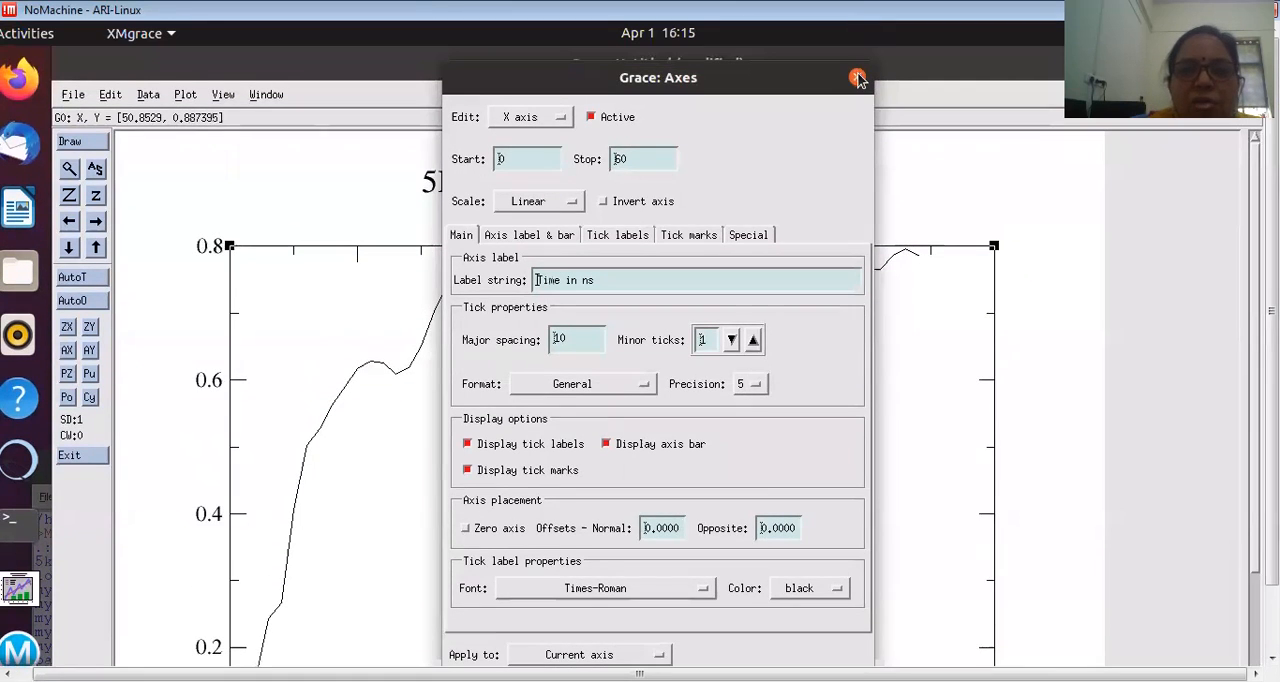
left_click(857, 78)
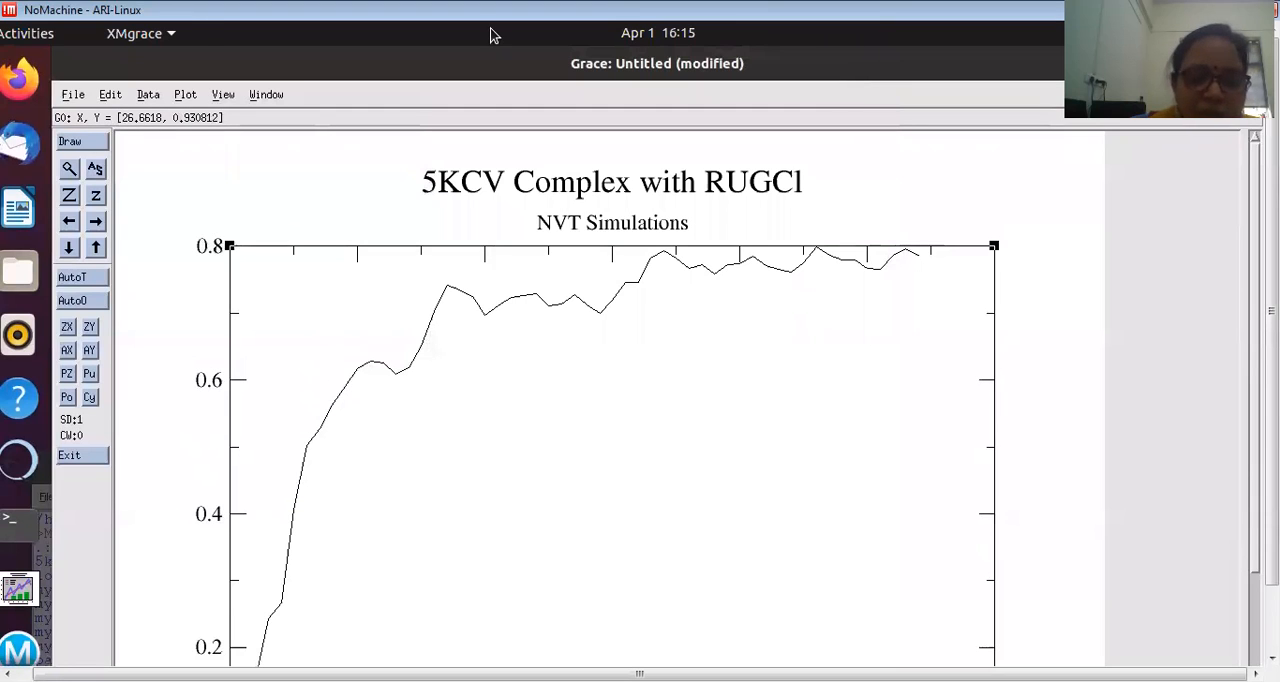
left_click(223, 94)
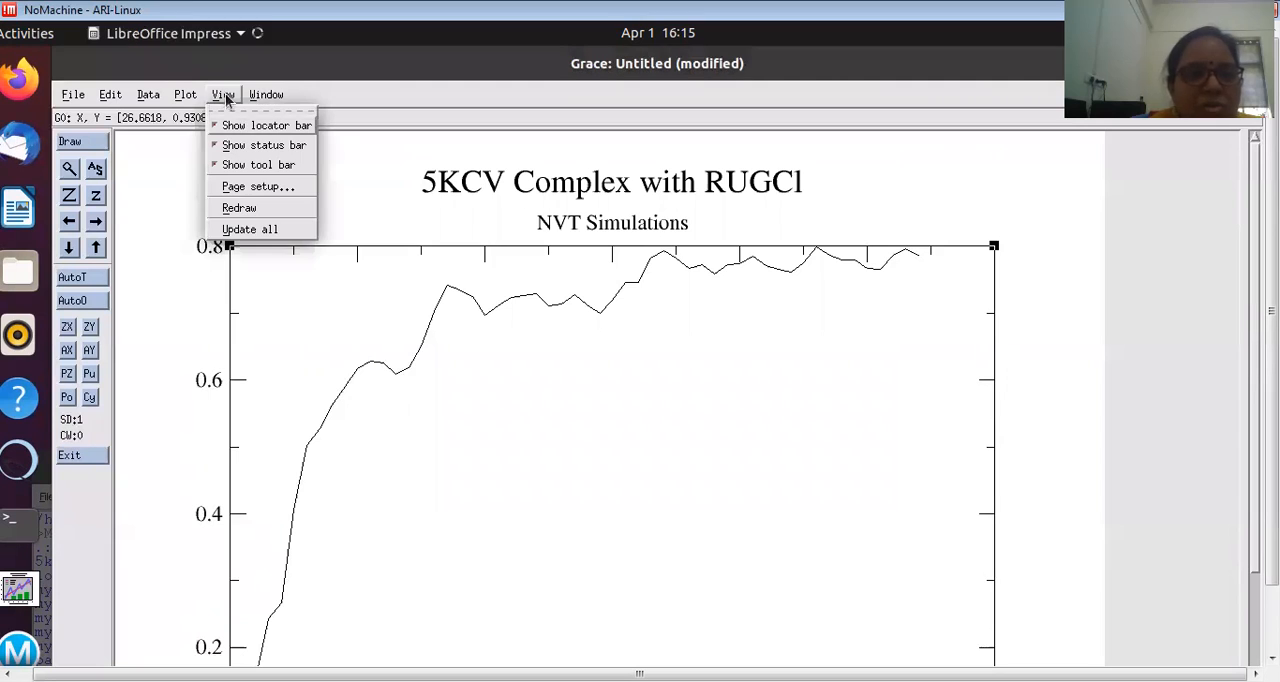
left_click_drag(1271, 311, 1271, 377)
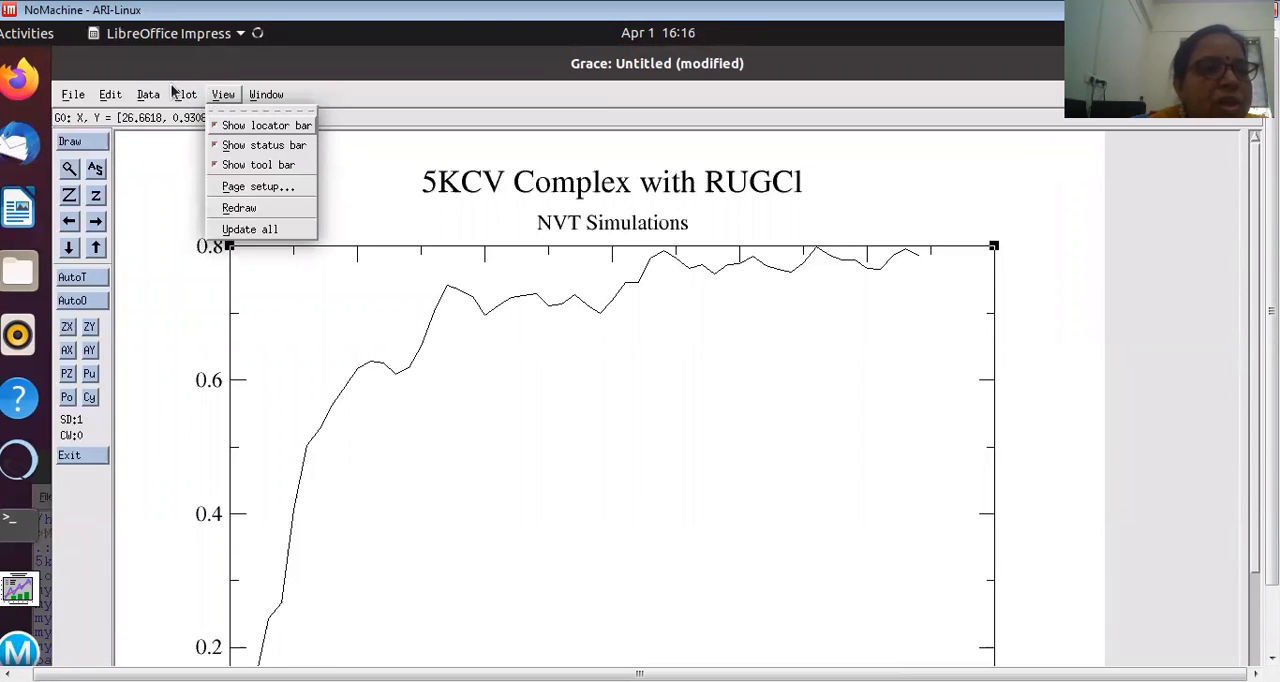
Step: Reopen the axis properties and enter "RMSD" as the Y axis label
left_click(188, 96)
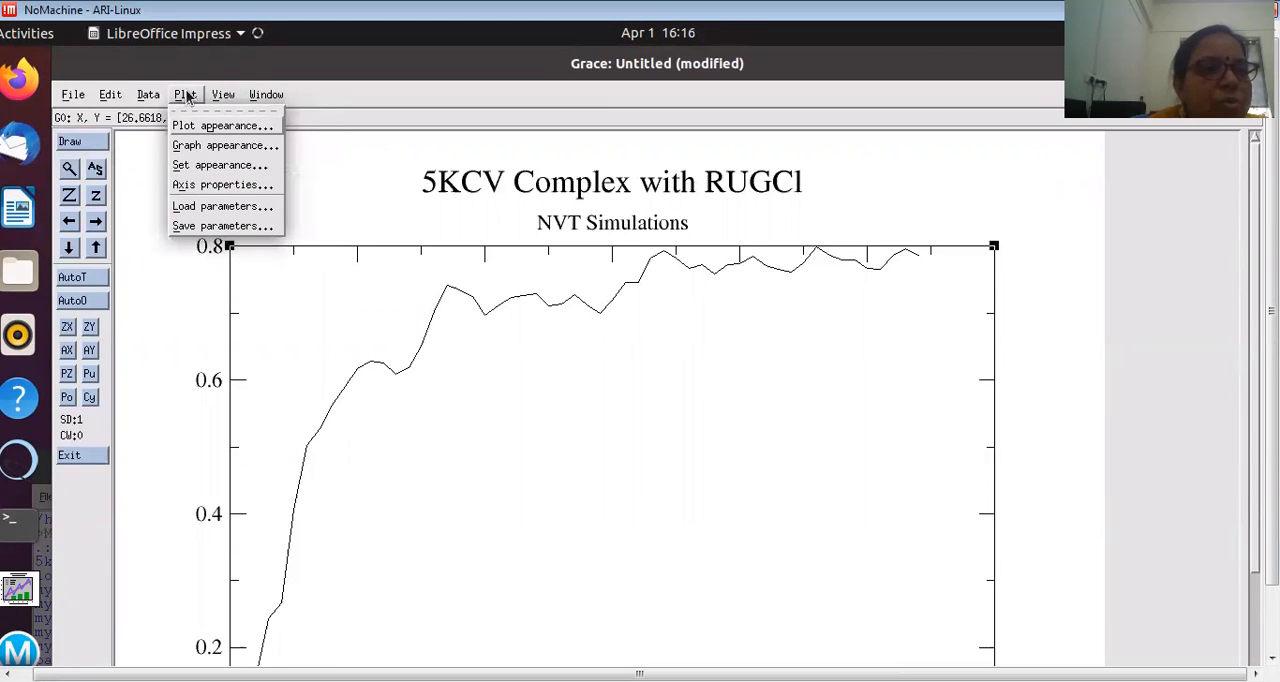
left_click(210, 185)
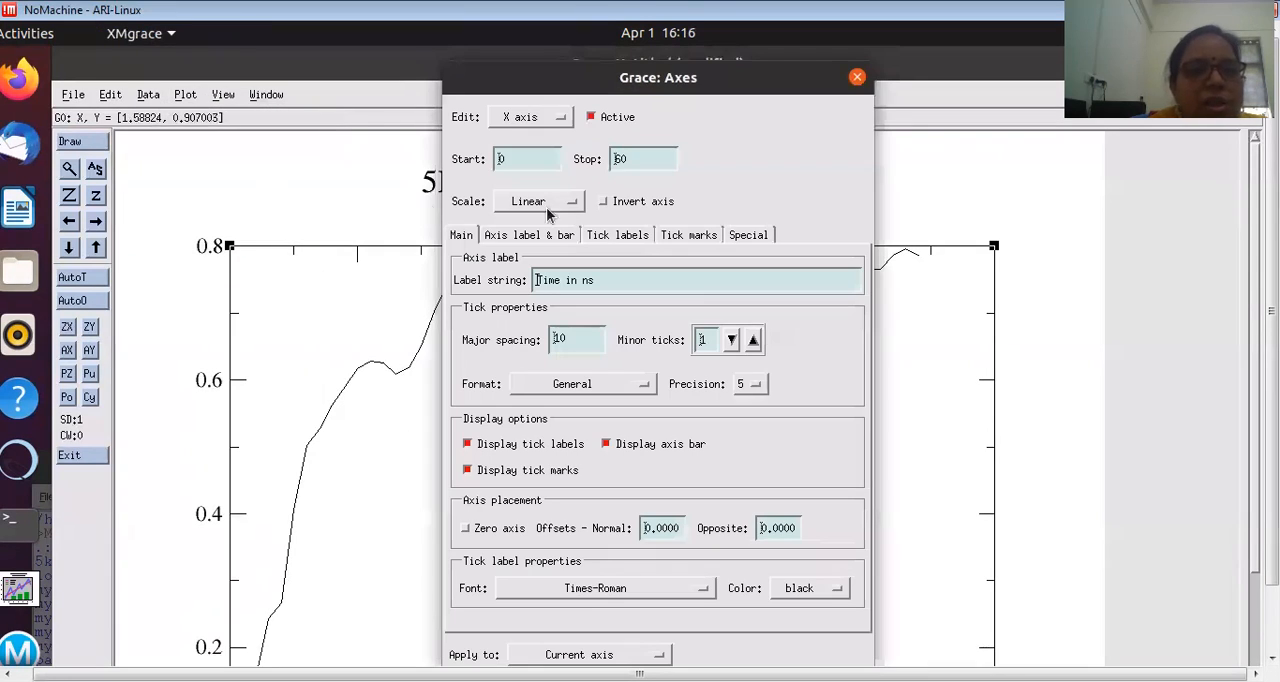
left_click(545, 119)
left_click(522, 136)
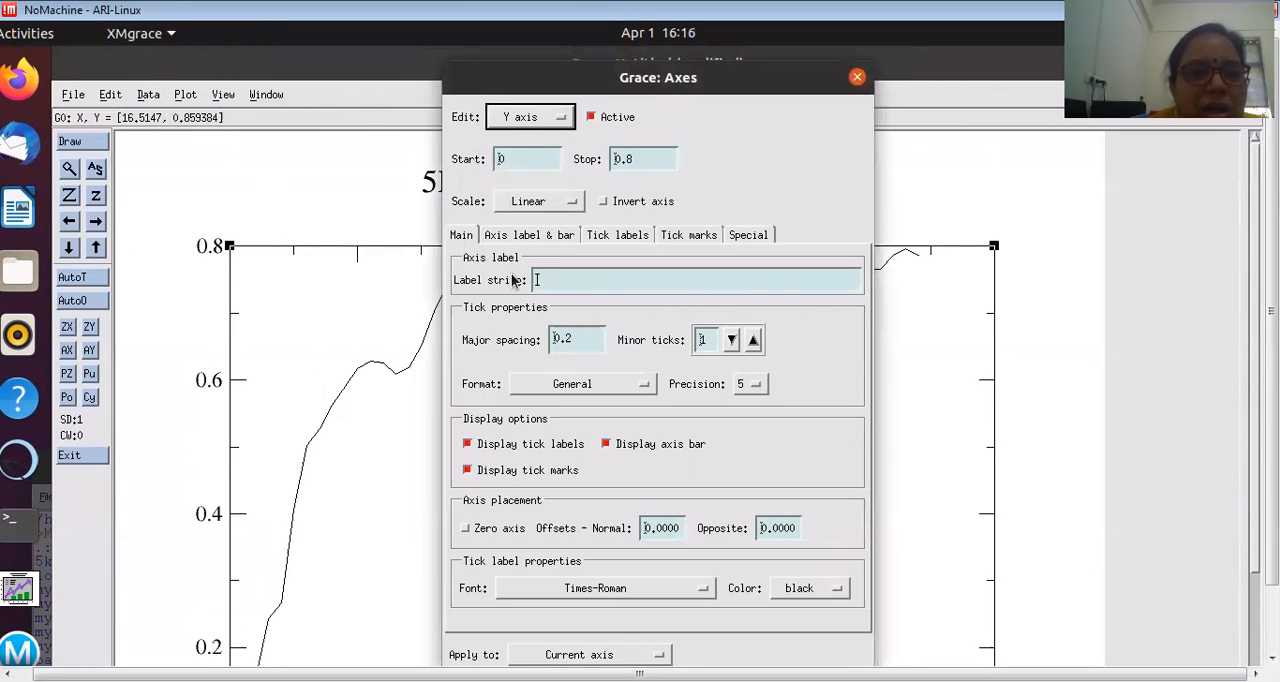
left_click(551, 285)
type("RMSD")
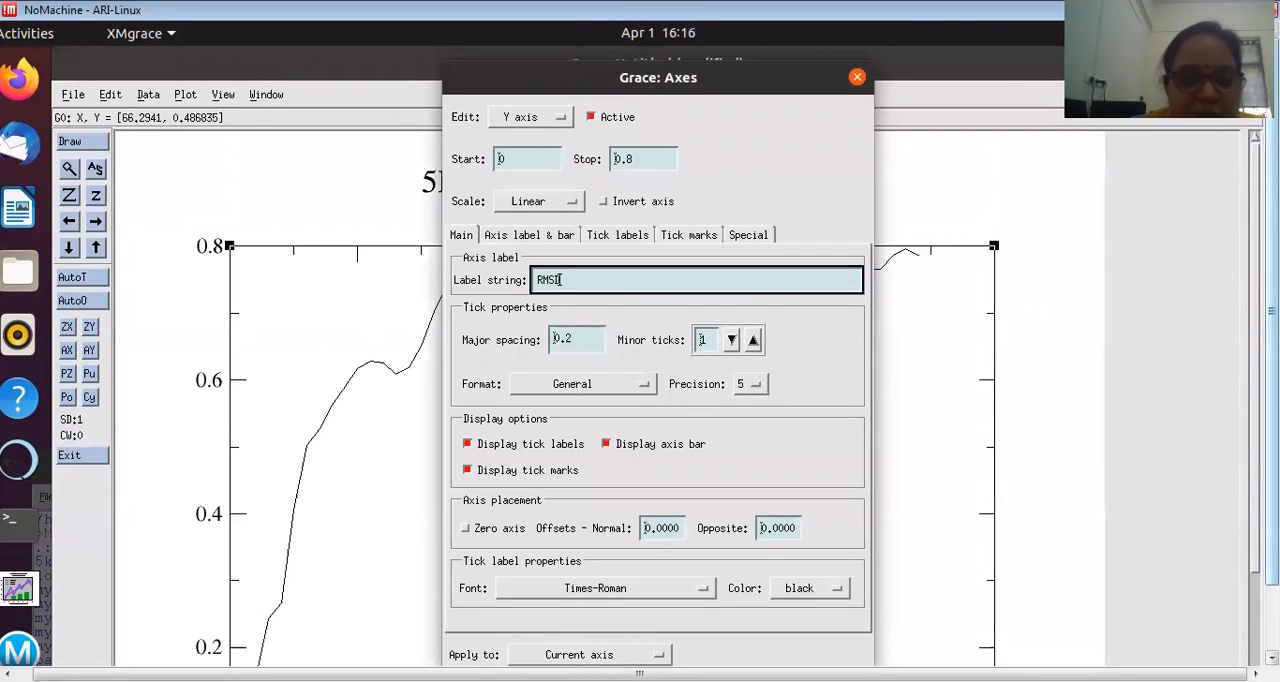
Step: Set the Y axis stop value to 1.0, apply the axis settings and close the dialog
left_click_drag(1272, 311, 1272, 366)
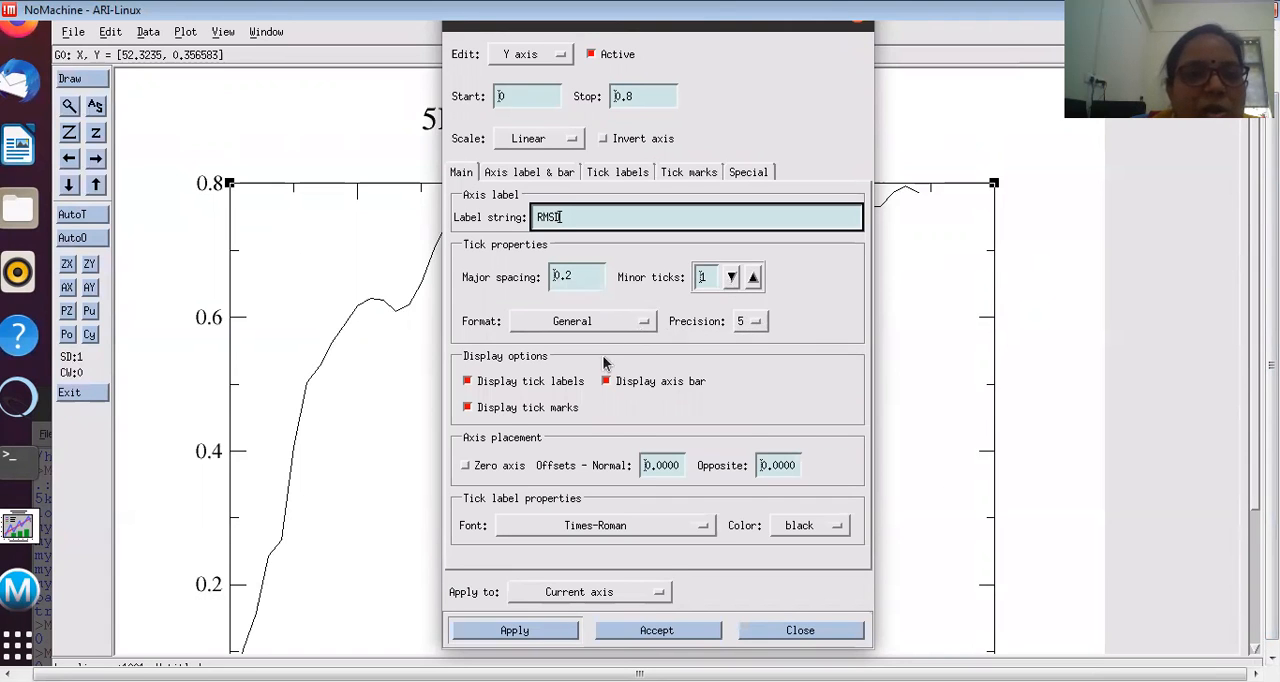
left_click(632, 88)
key("BackSpace")
key("BackSpace")
key("BackSpace")
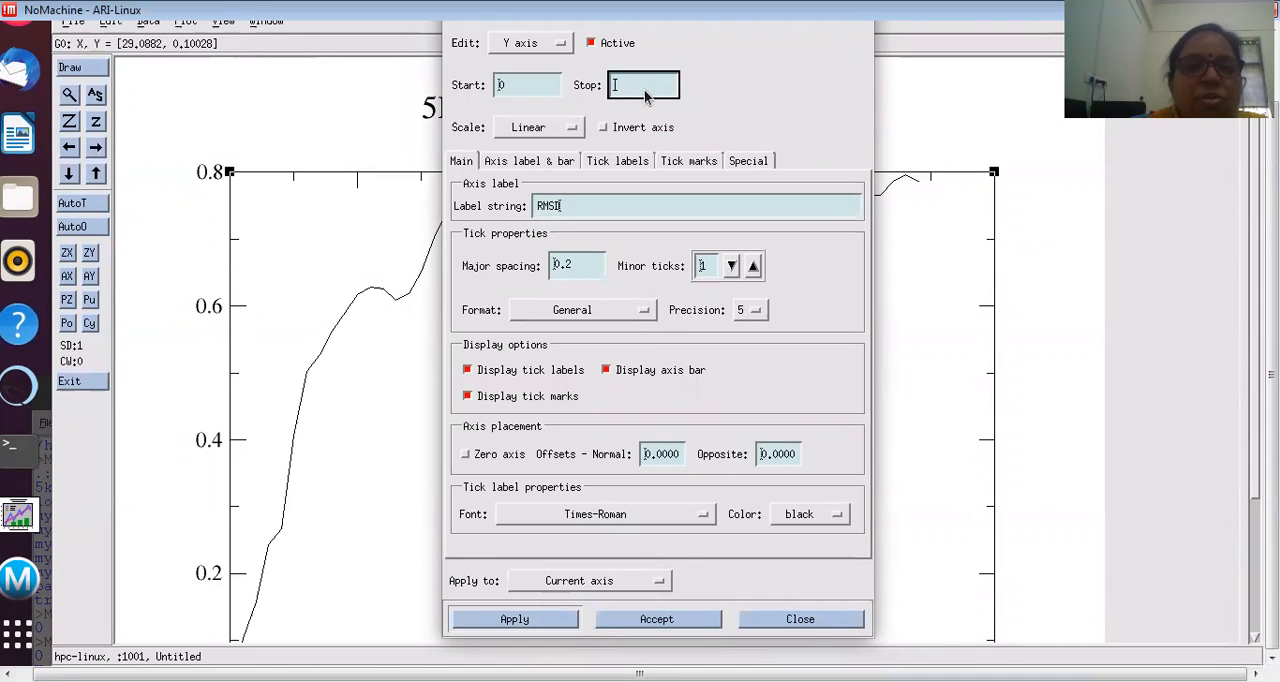
type("1.0")
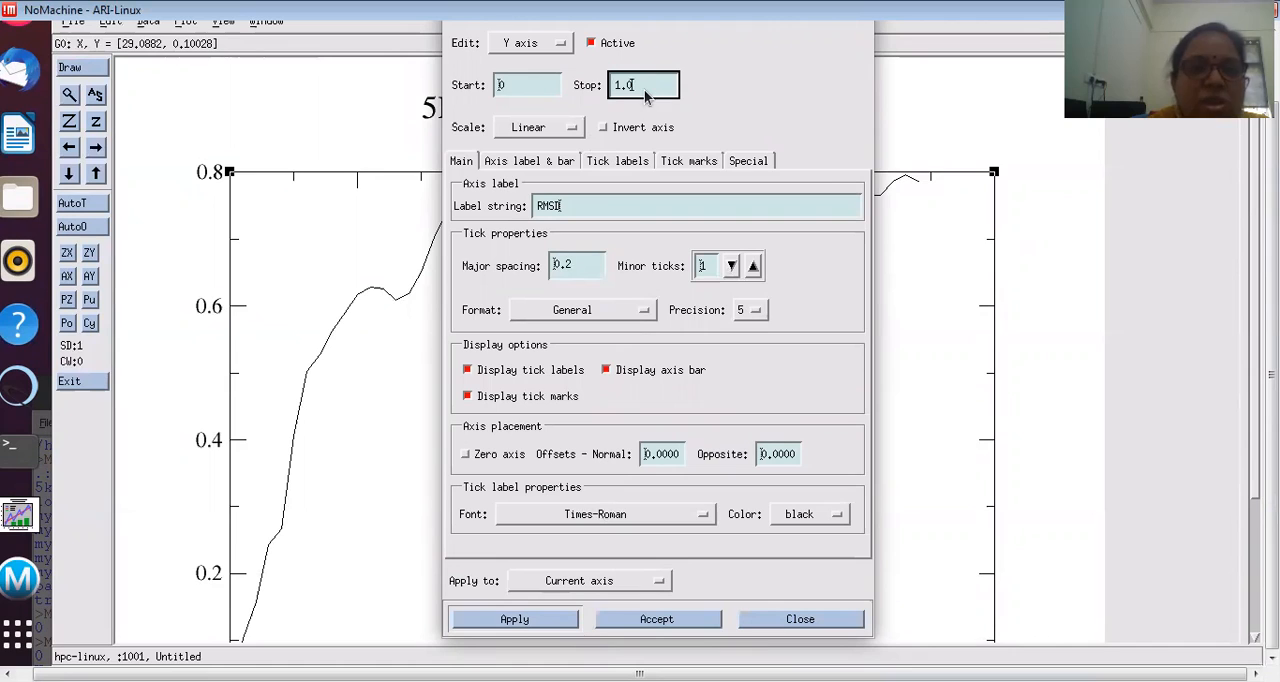
left_click(515, 621)
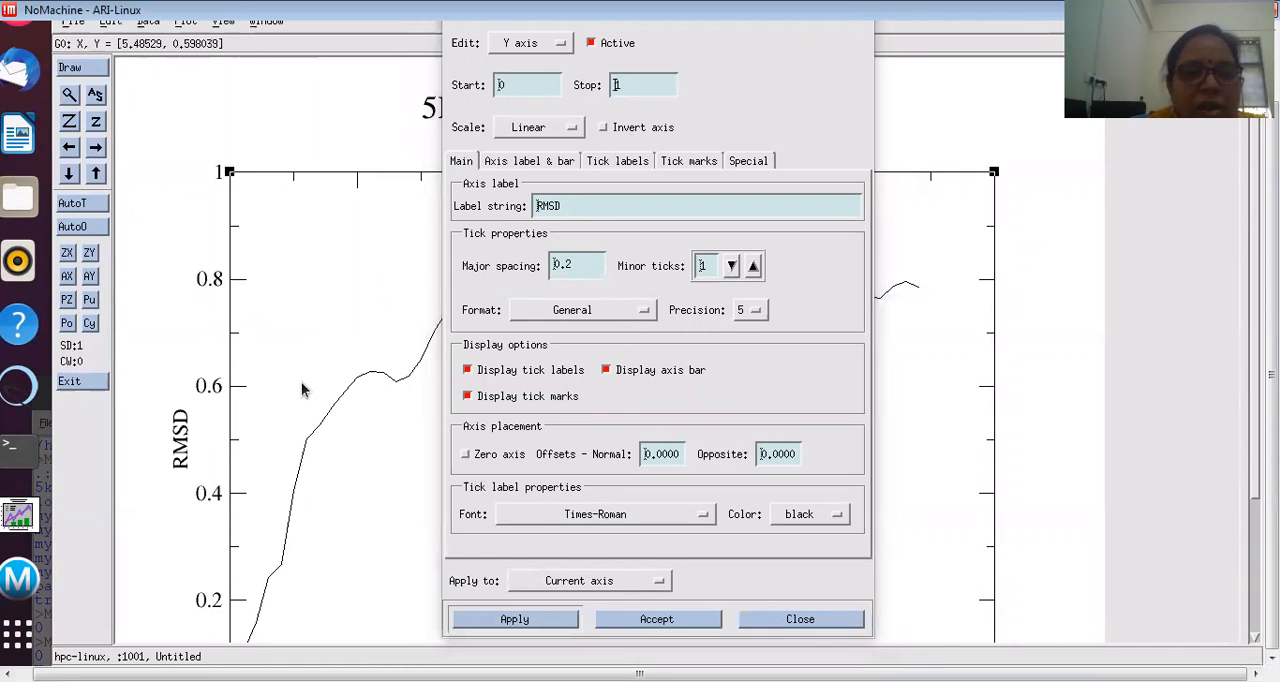
left_click(805, 620)
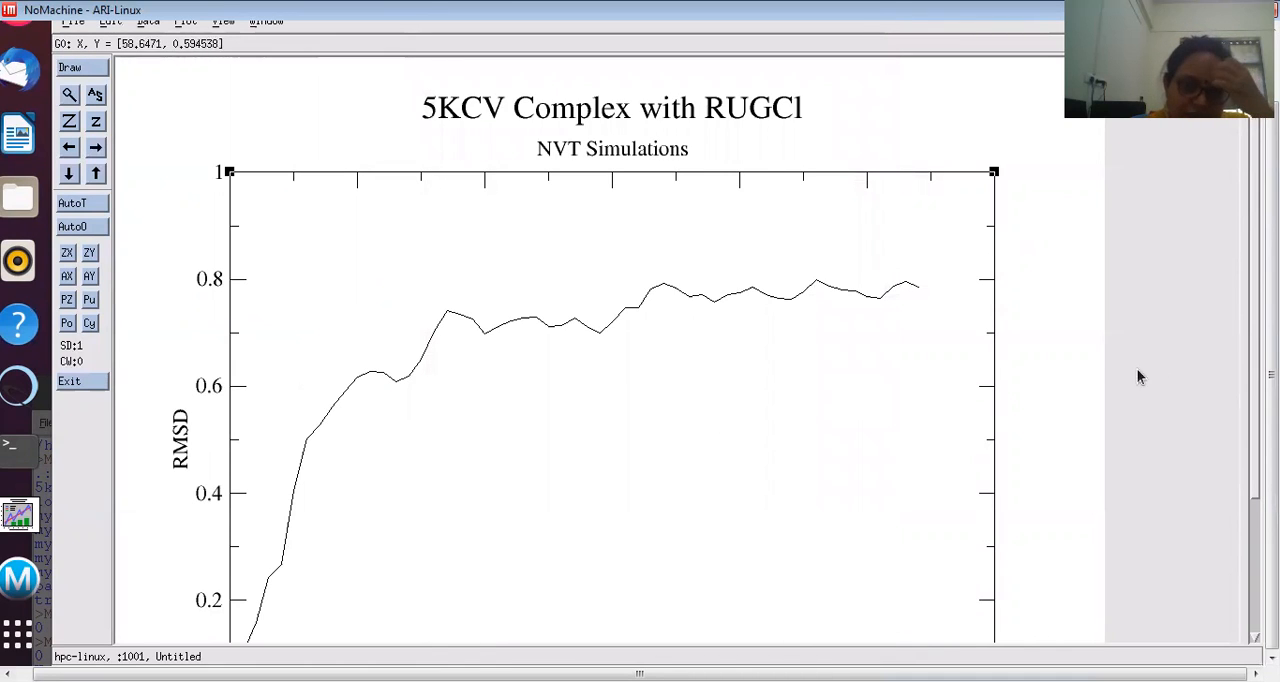
Step: Open the appearance settings of the RMSD curve, keep the straight line type and set the line width to 2.5
double_click(635, 313)
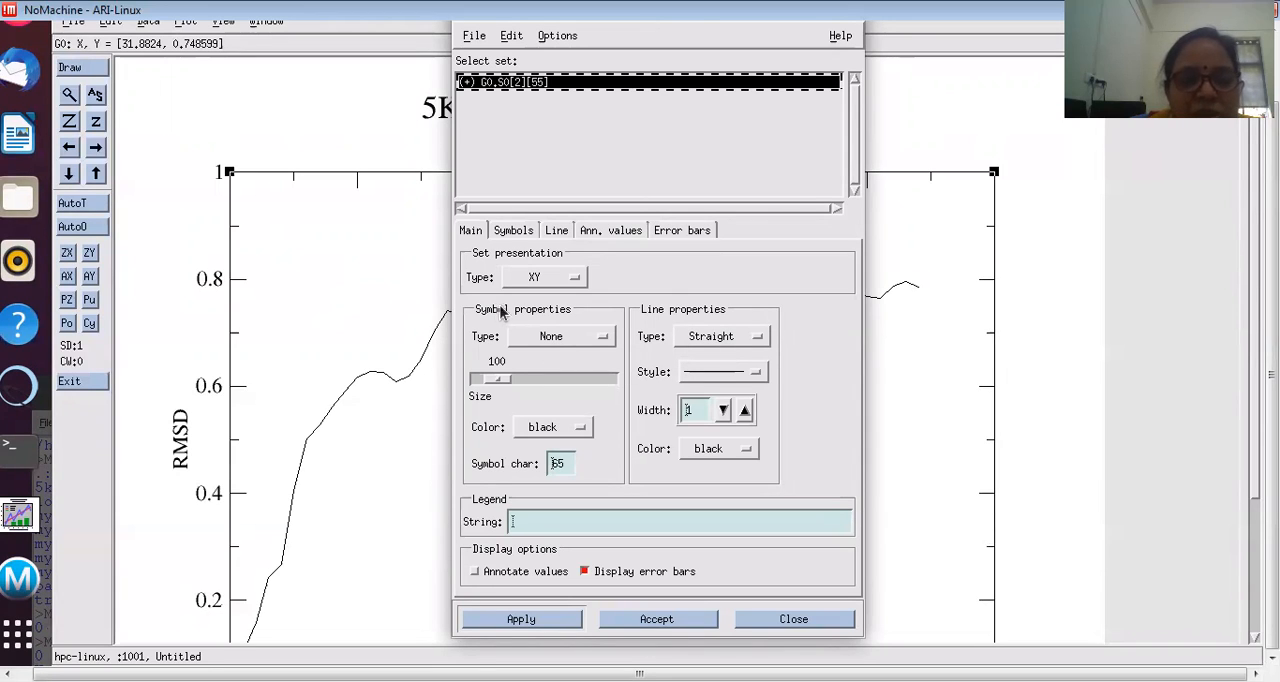
left_click(744, 337)
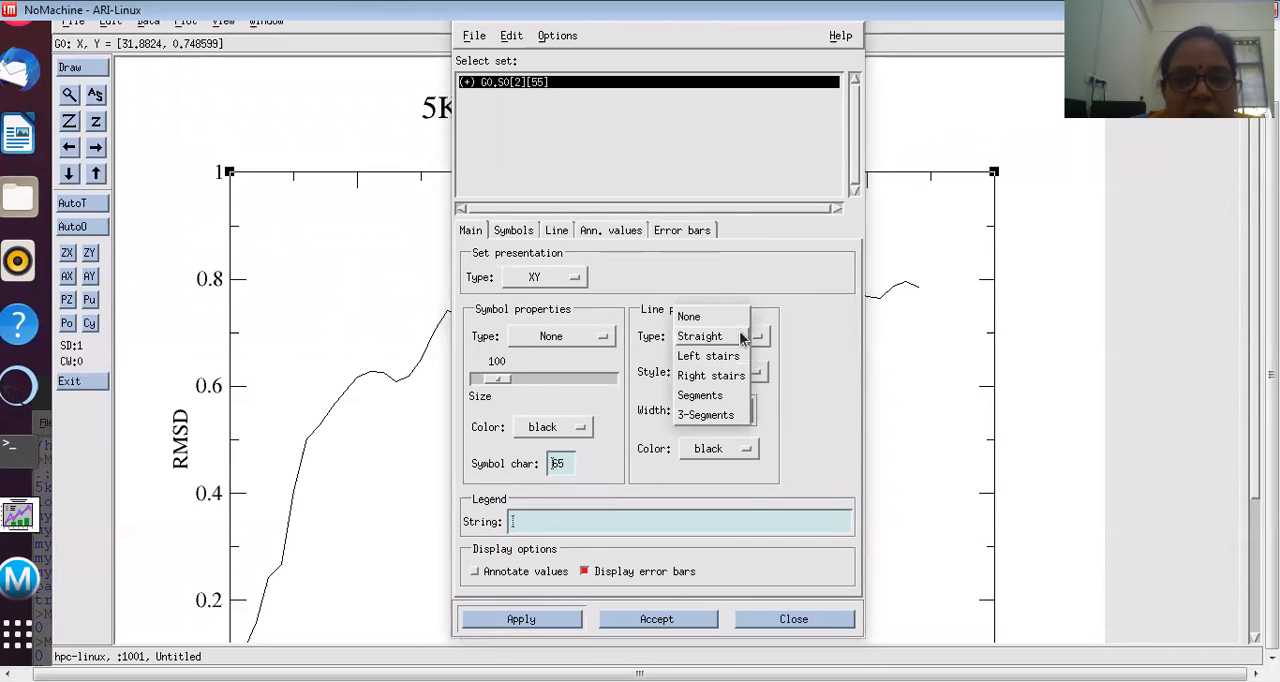
left_click(744, 337)
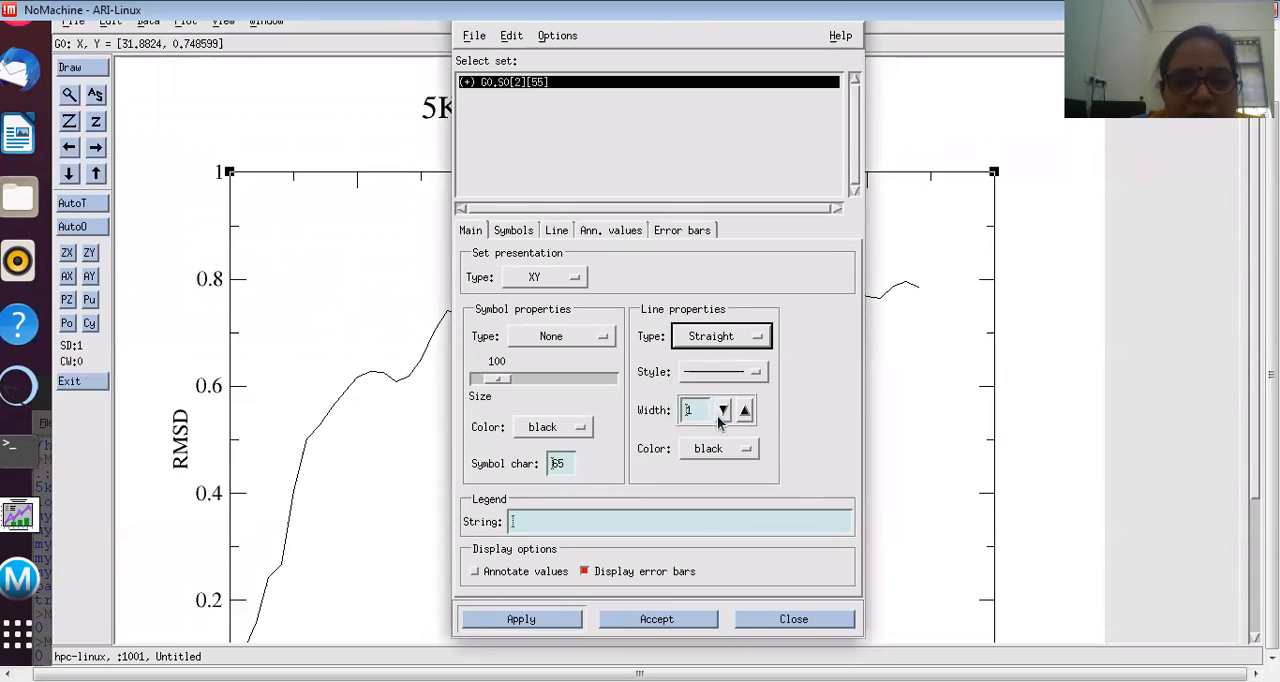
left_click(745, 409)
left_click(745, 409)
left_click(745, 409)
left_click(745, 409)
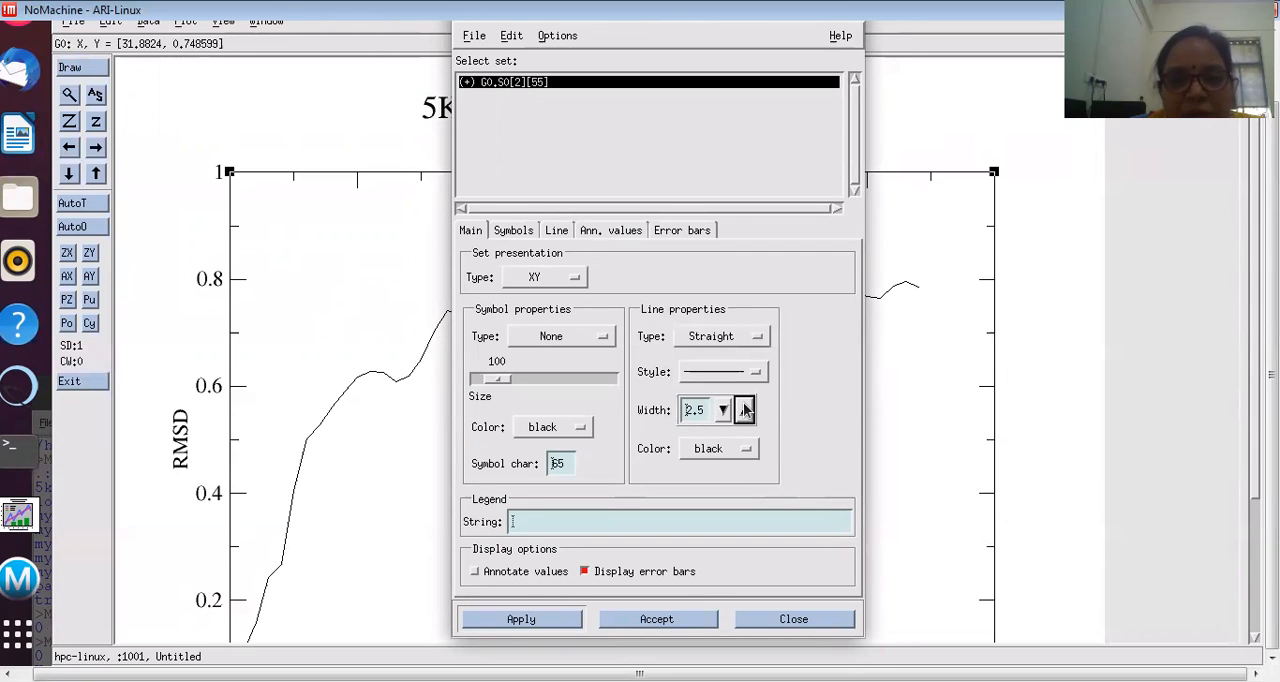
Step: Color the RMSD curve red with a solid line style, apply the changes and close the Set Appearance dialog
left_click(711, 450)
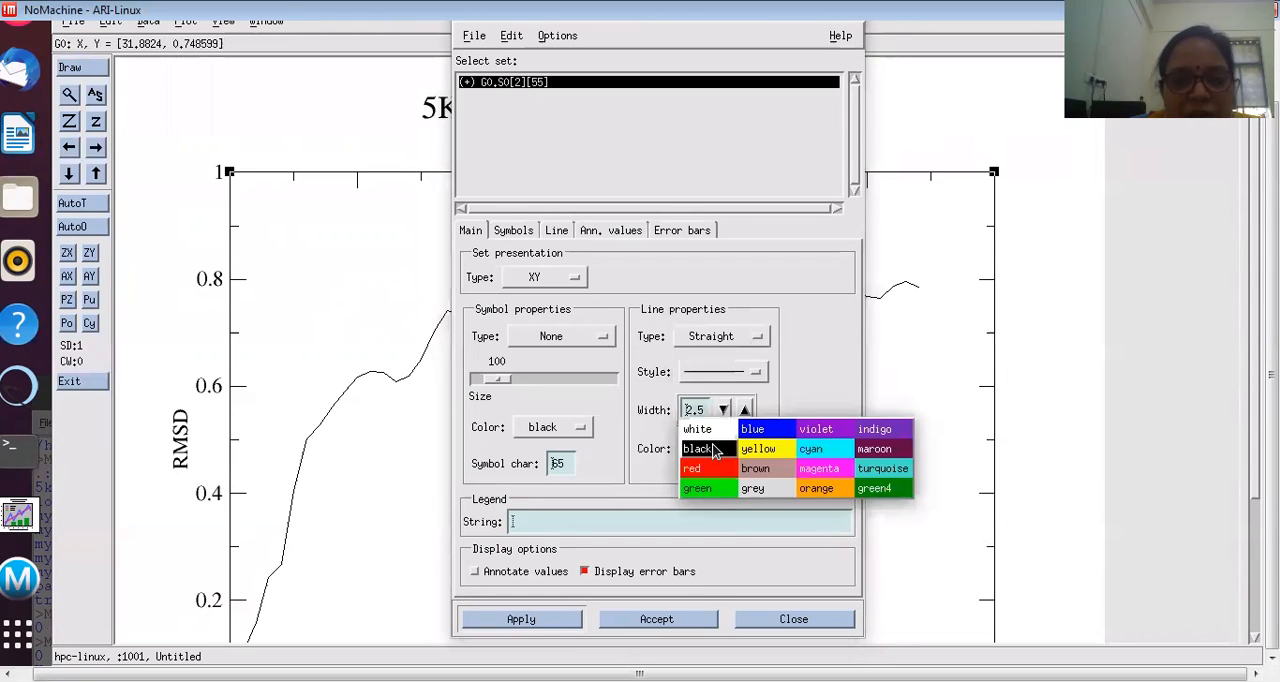
left_click(711, 472)
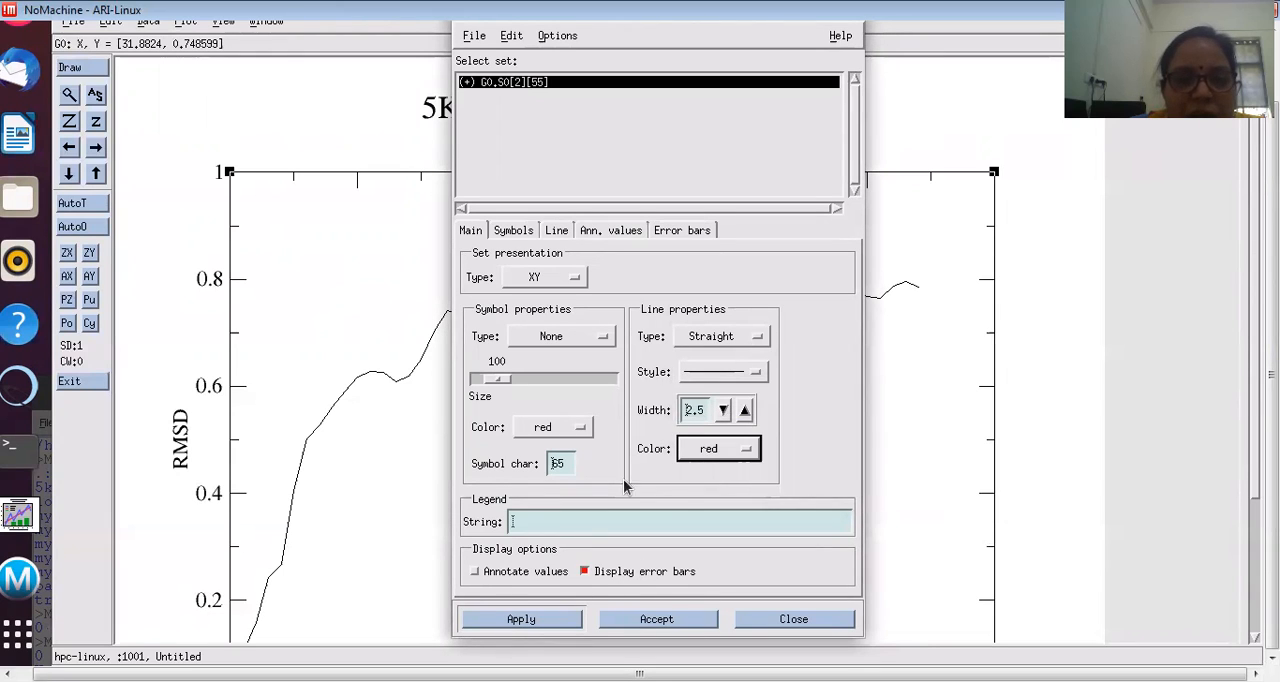
left_click(747, 373)
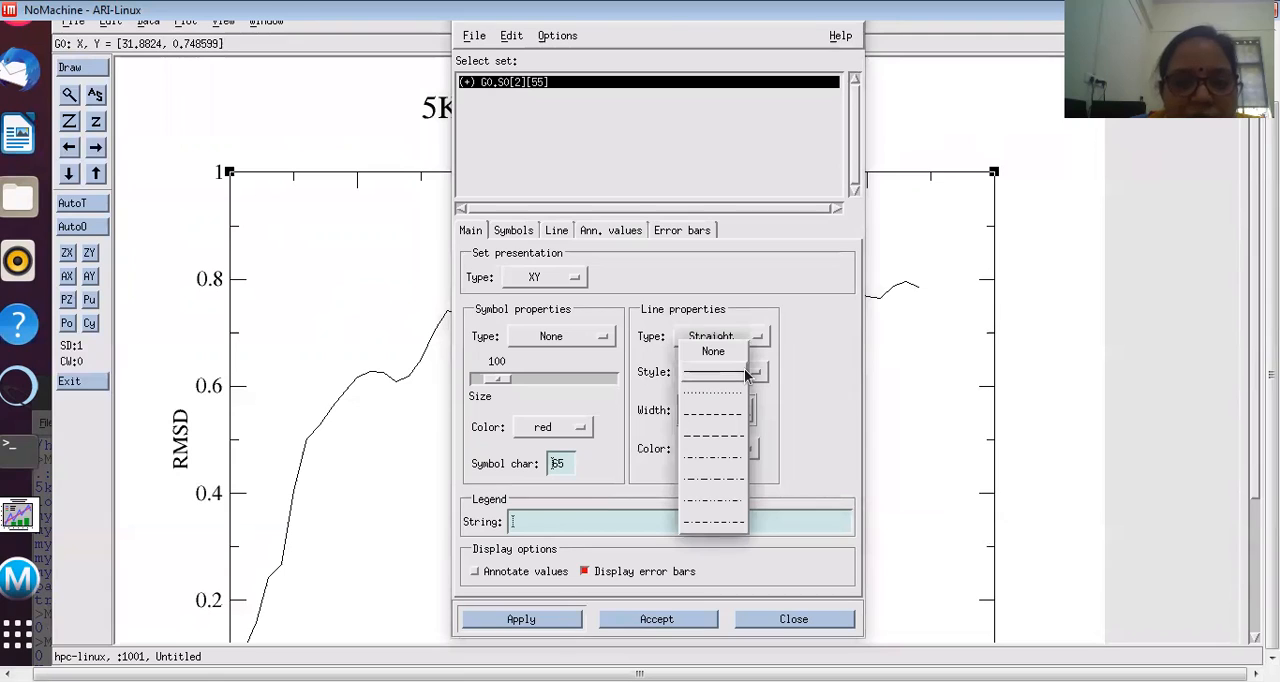
left_click(745, 372)
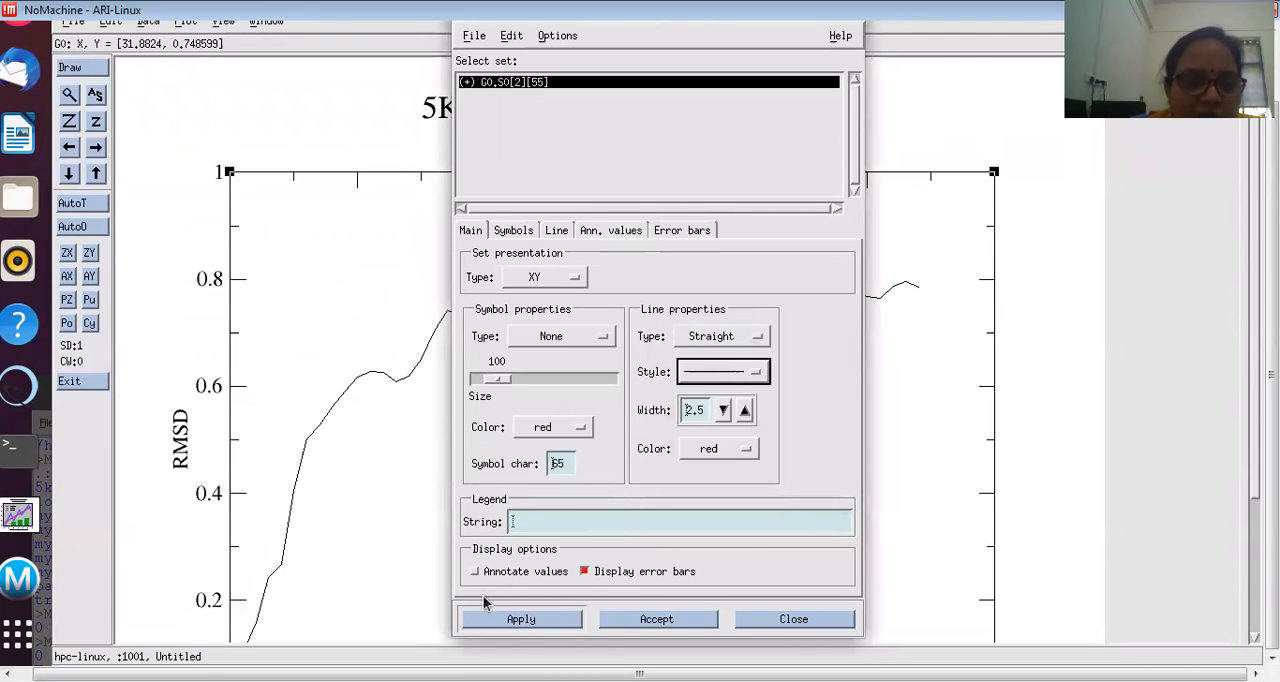
left_click(495, 620)
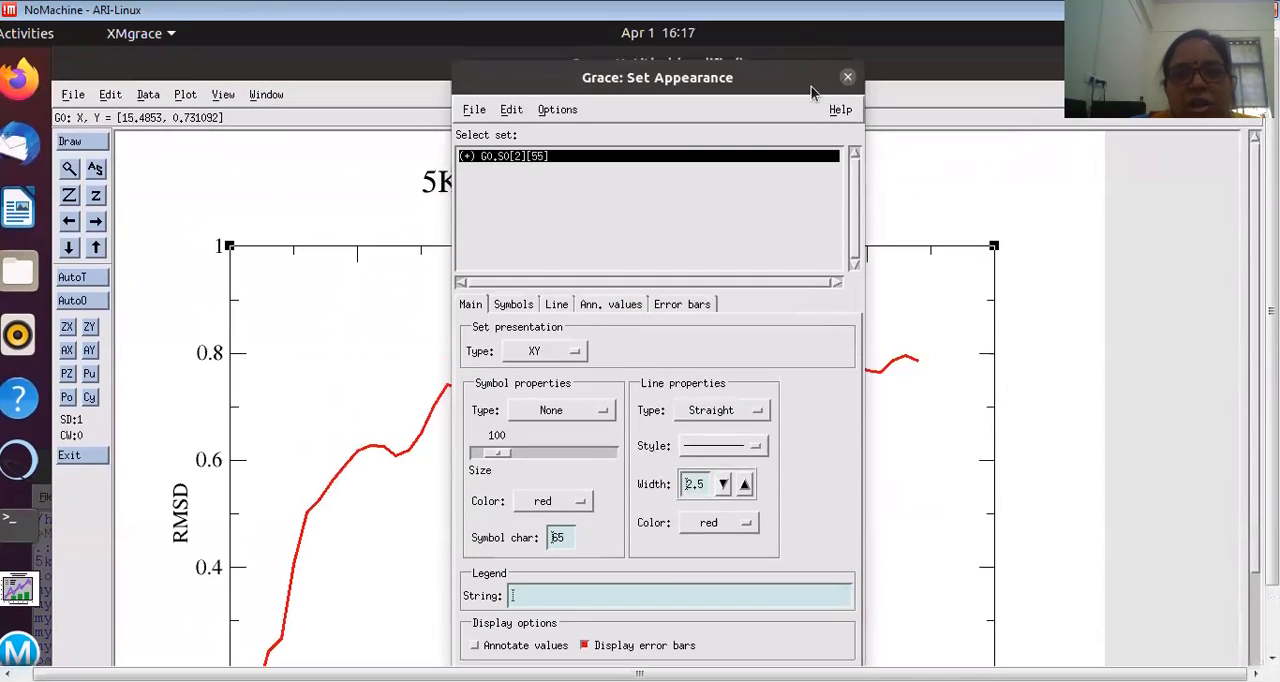
left_click(847, 77)
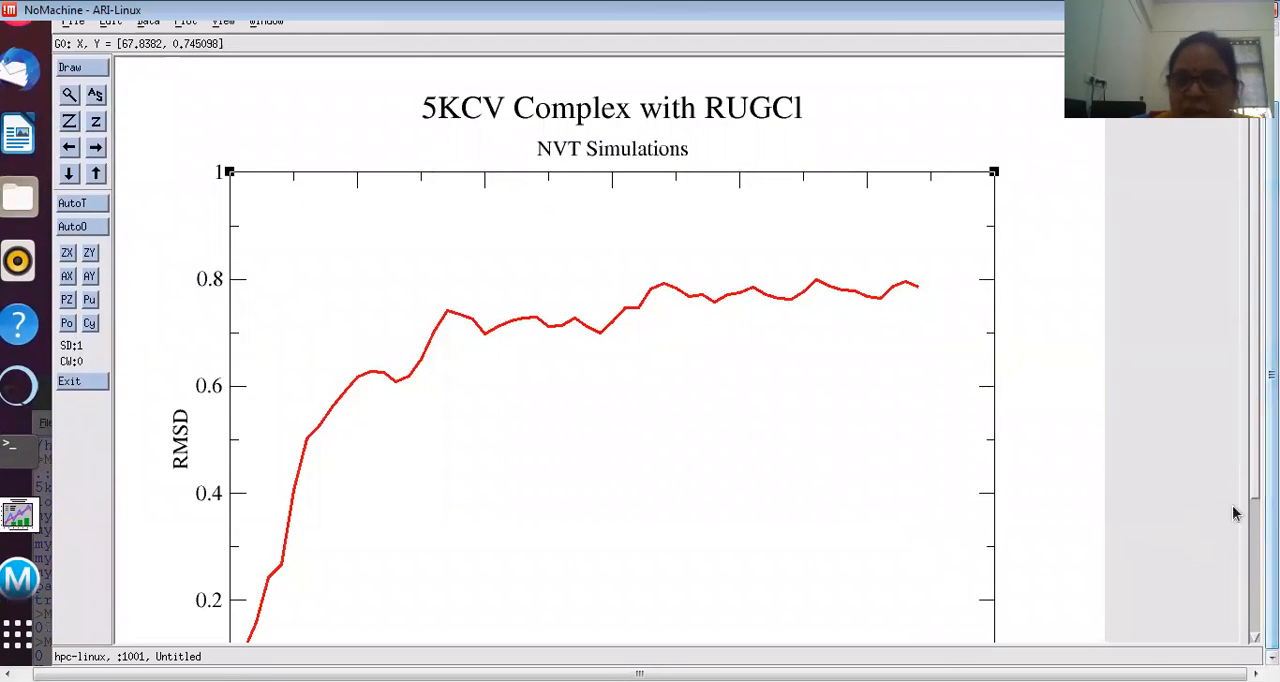
left_click_drag(1256, 498, 1261, 566)
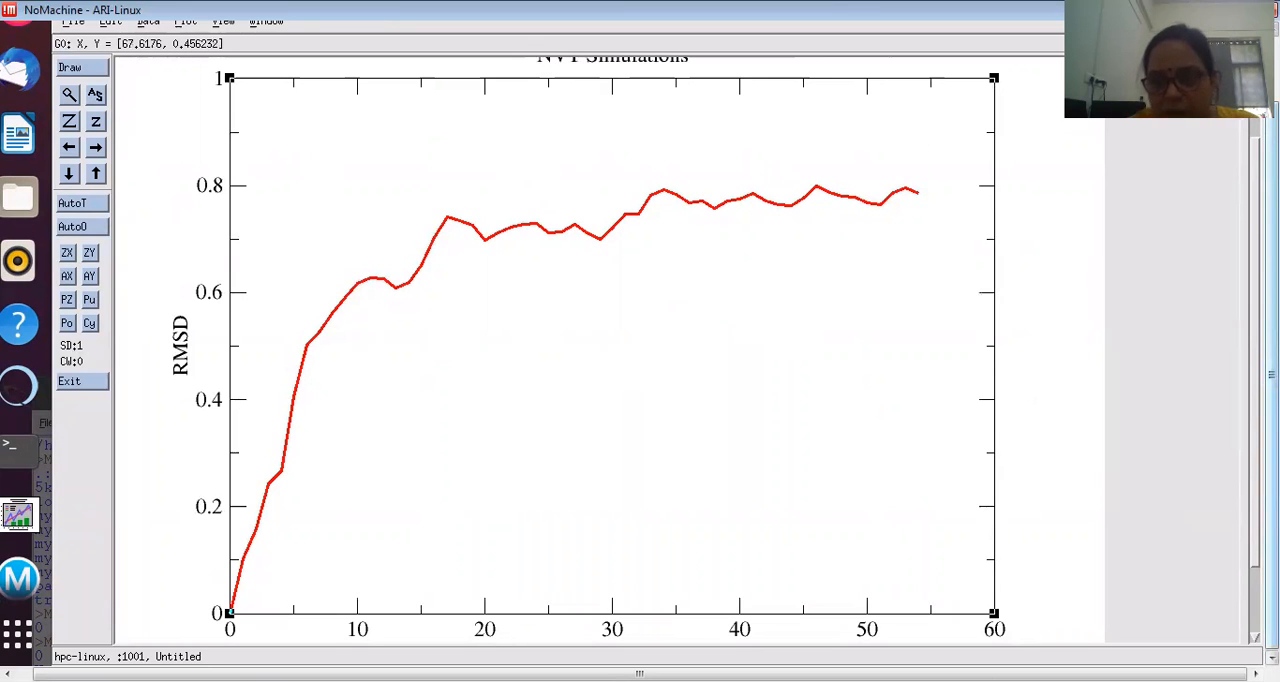
Step: Switch to the file manager and open nvt.conf from the RUGCl NVT folder in the text editor
left_click_drag(1272, 370, 1272, 306)
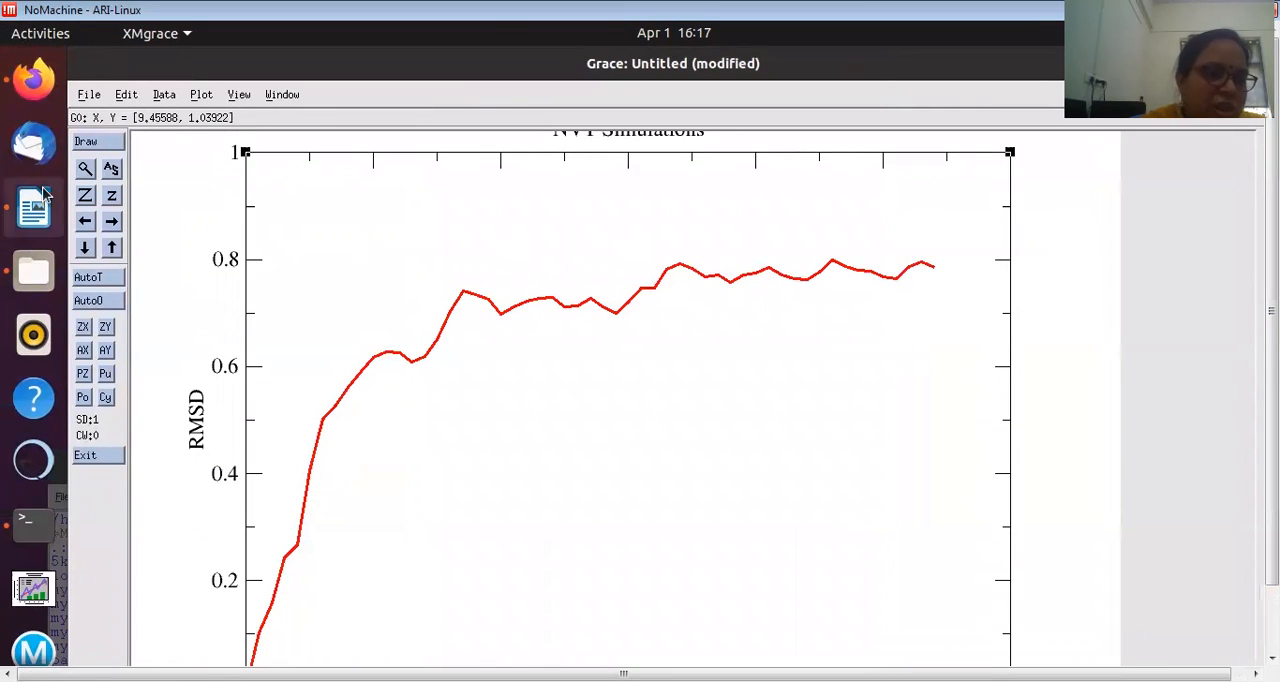
left_click(18, 278)
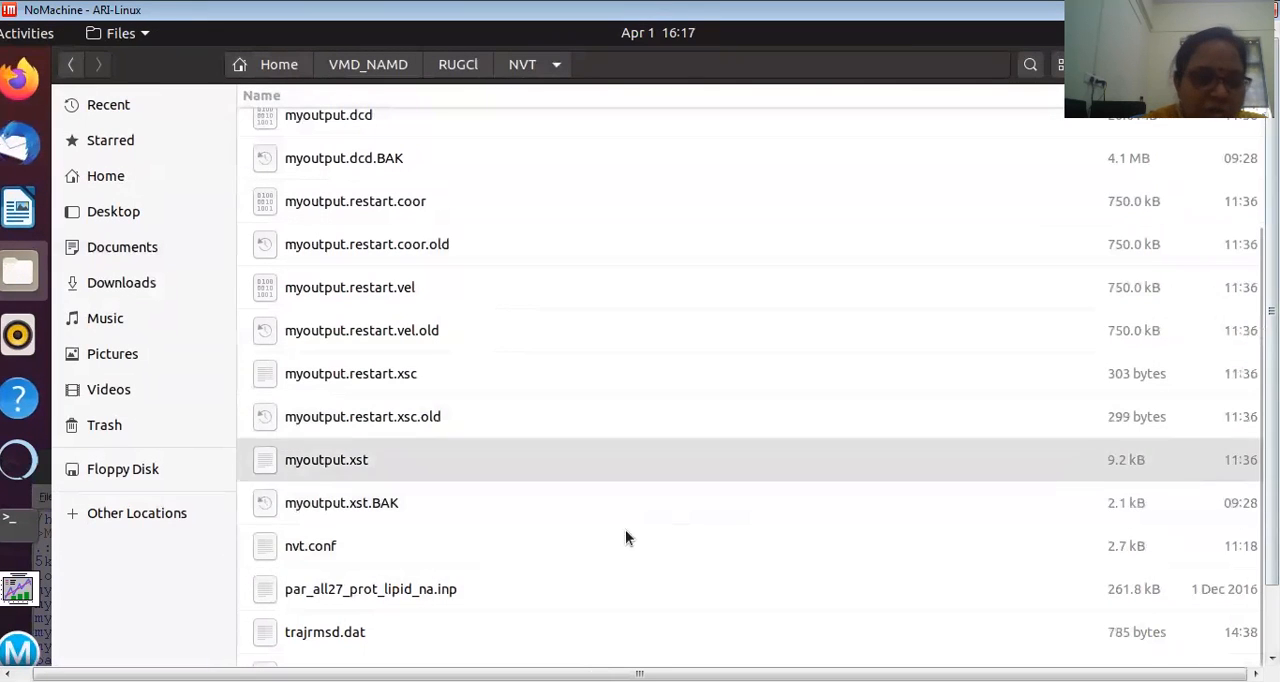
double_click(381, 549)
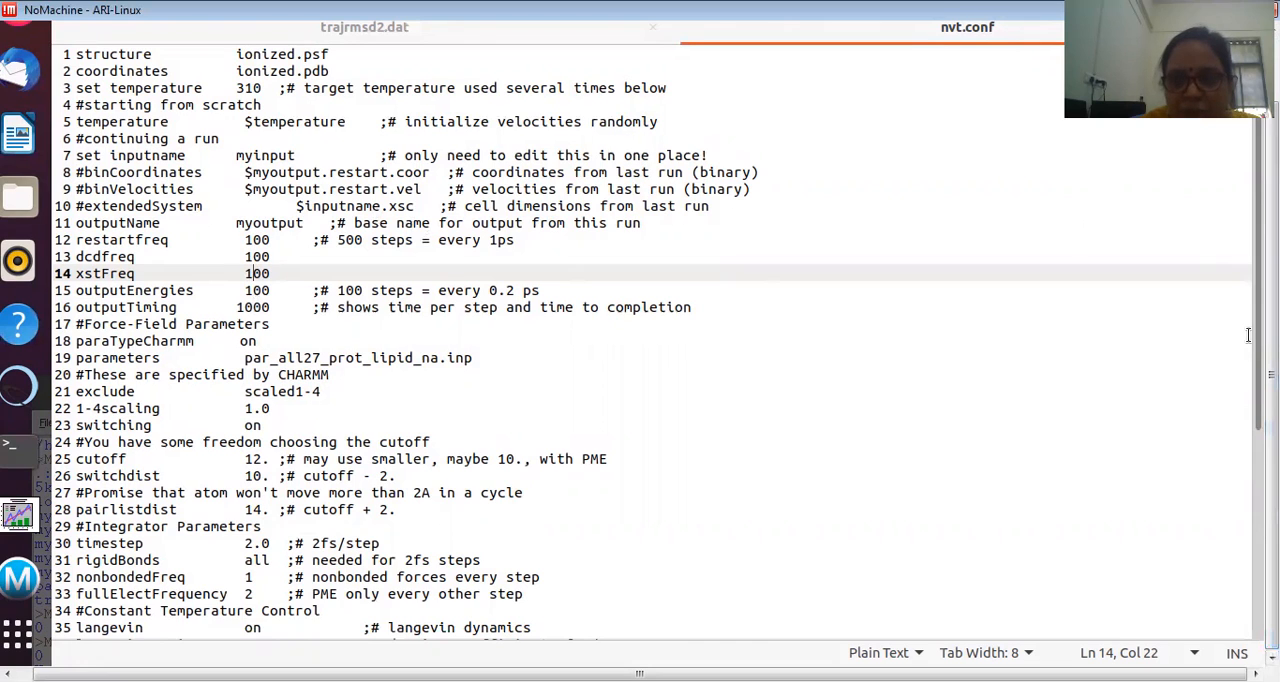
Step: Examine the timestep, minimization and run-length settings in nvt.conf
scroll(1261, 389, "down", 2)
scroll(1261, 389, "down", 5)
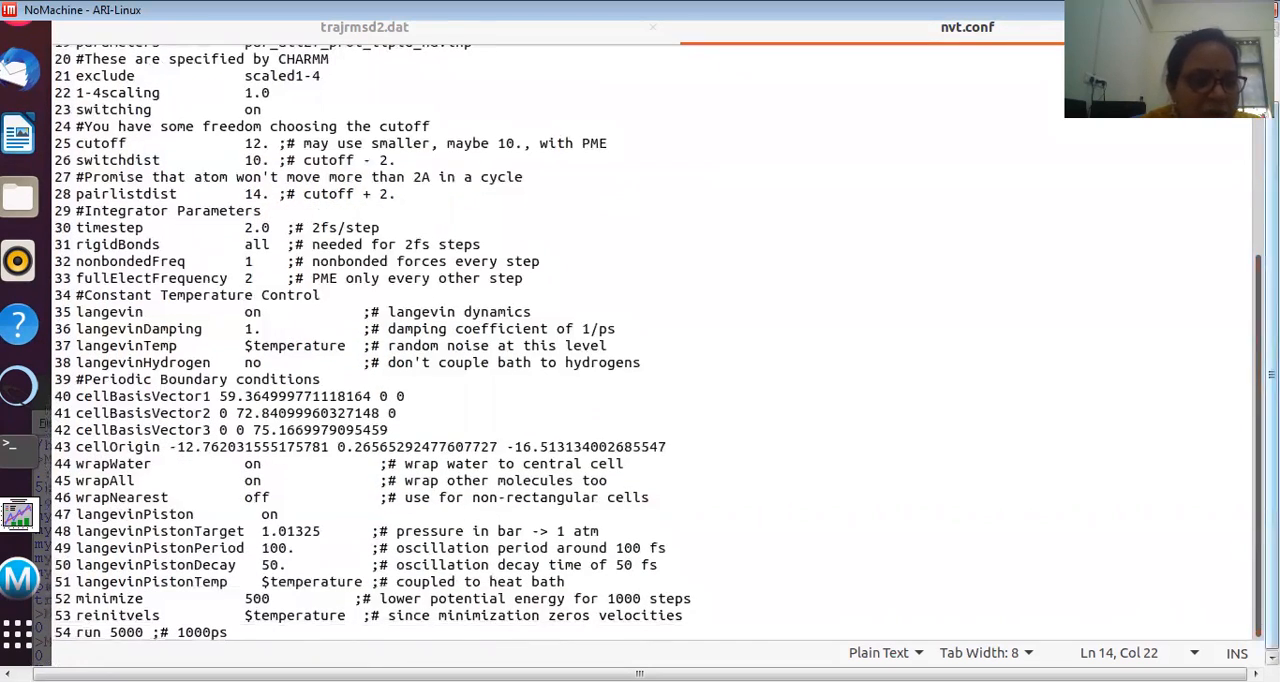
mouse_move(1272, 420)
left_mouse_down()
mouse_move(1272, 383)
mouse_move(1272, 425)
left_mouse_up()
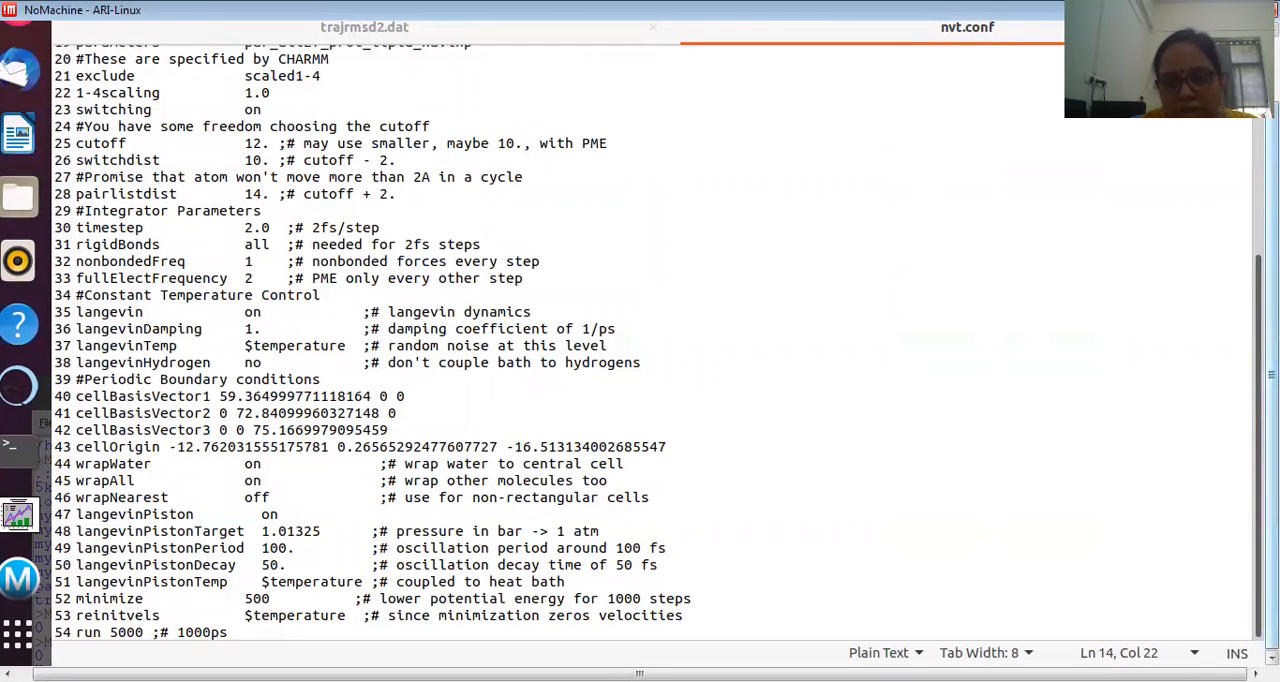
key("F11")
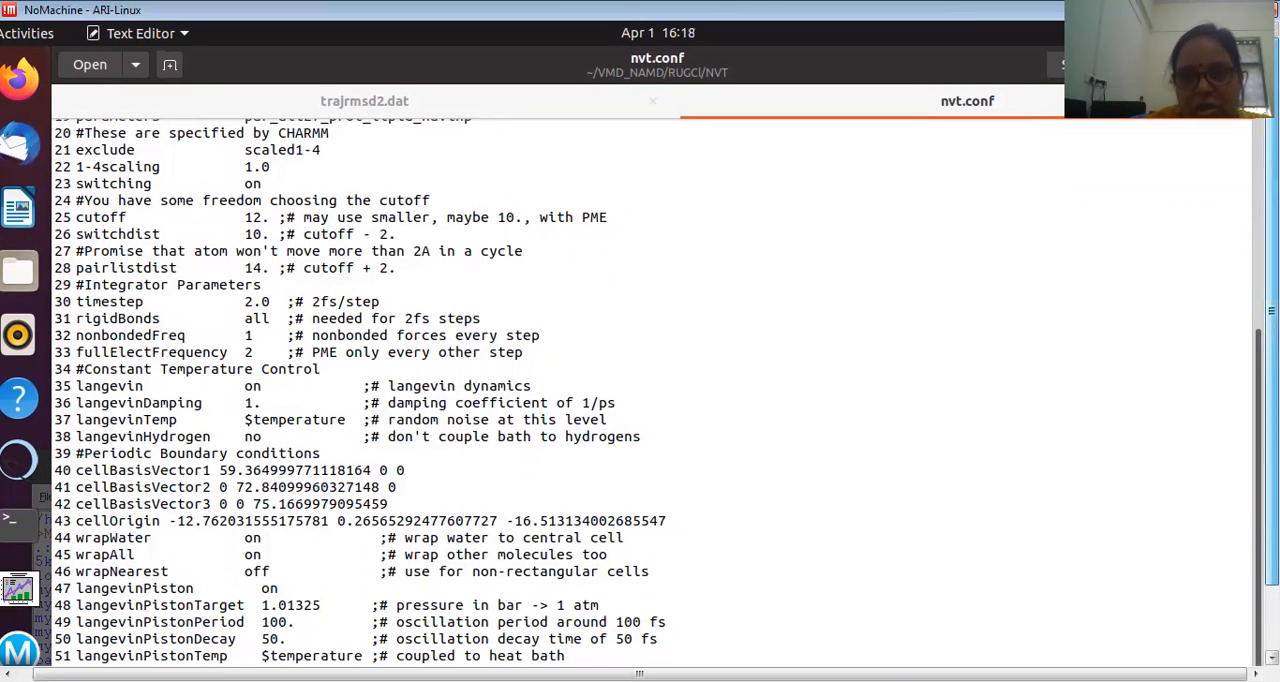
left_click_drag(1272, 311, 1272, 369)
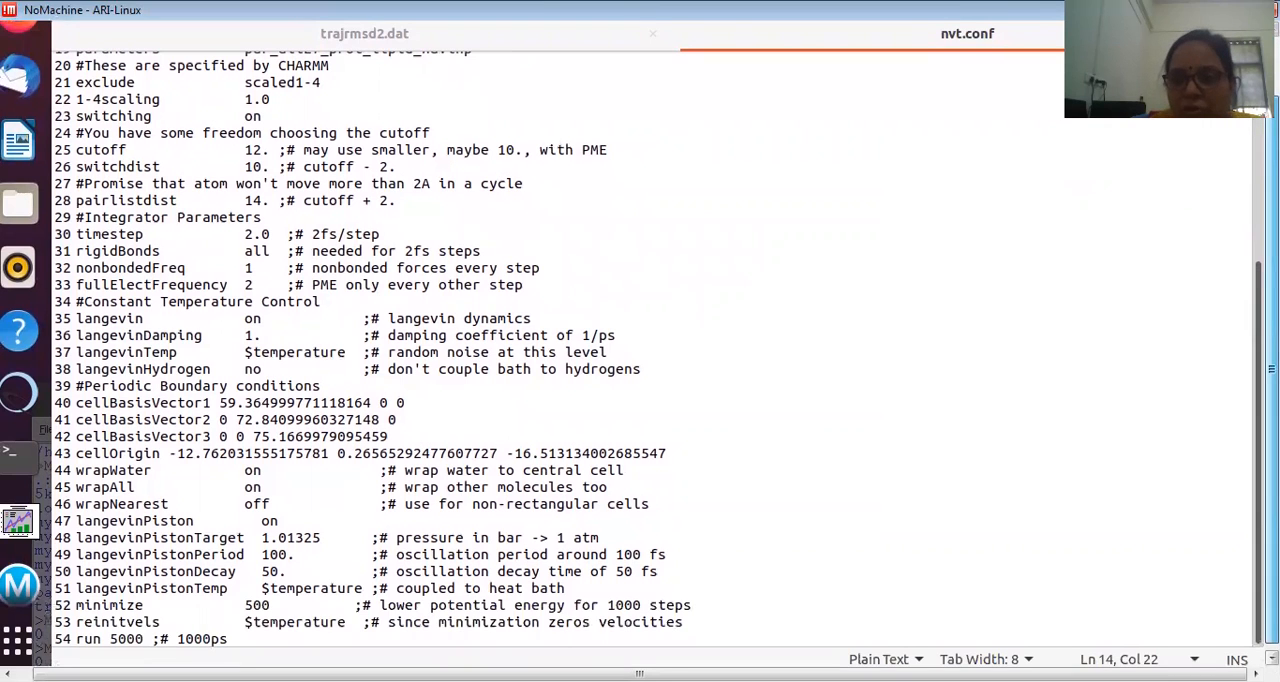
left_click_drag(1272, 369, 1272, 373)
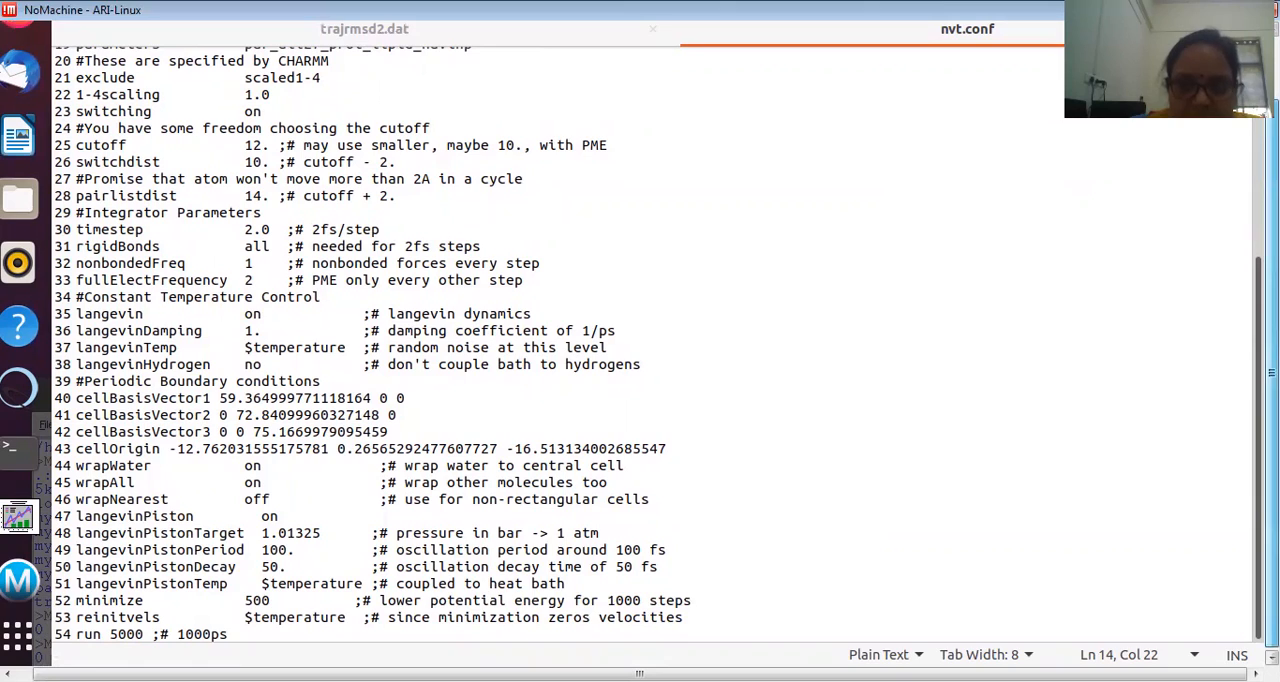
left_click_drag(1272, 373, 1272, 335)
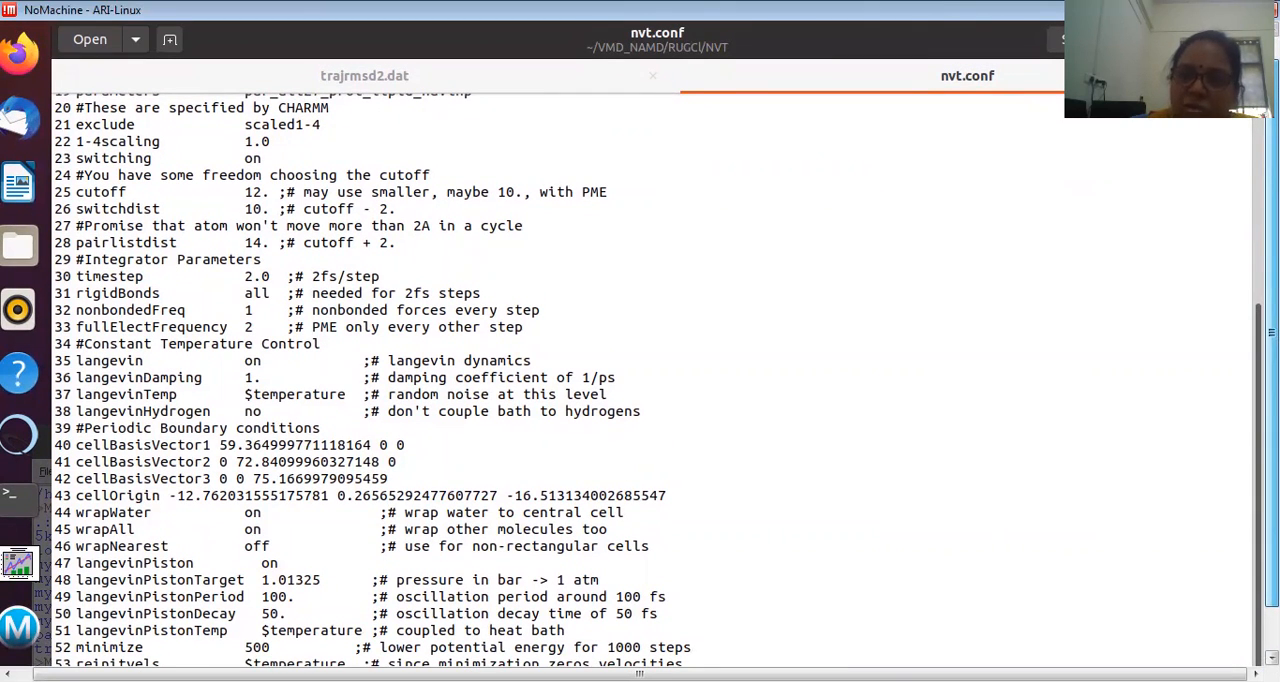
left_click_drag(1272, 333, 1272, 326)
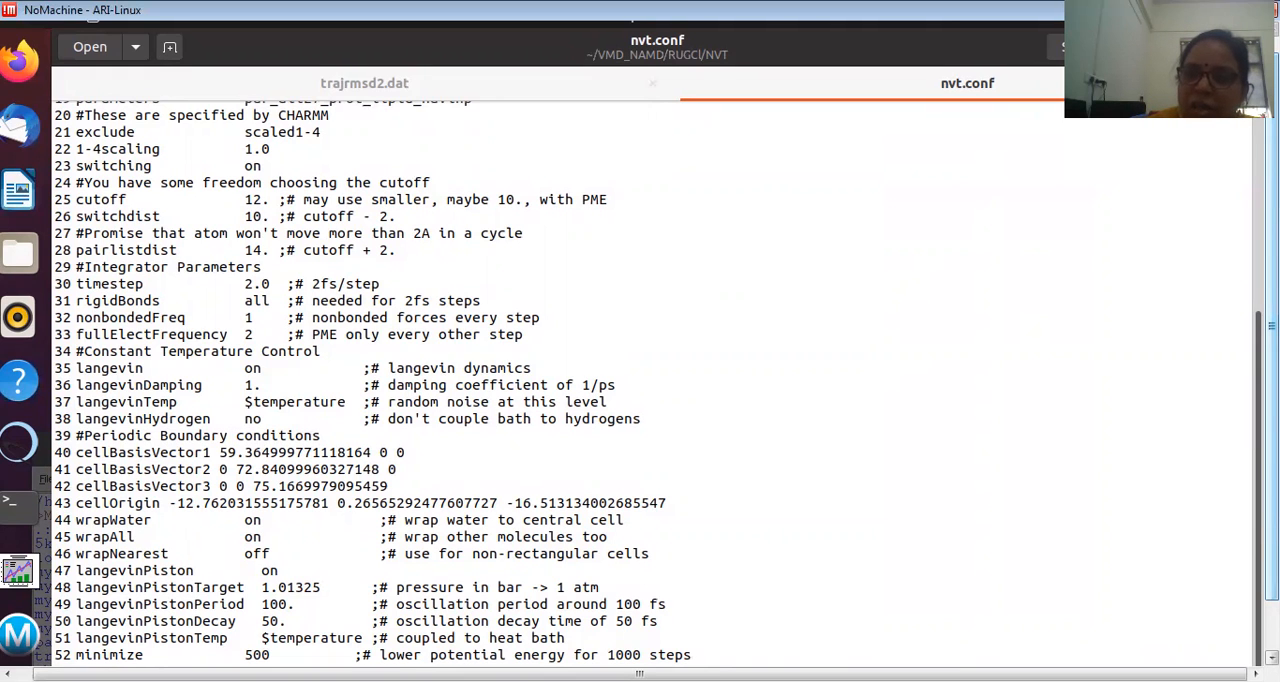
left_click_drag(1272, 326, 1272, 311)
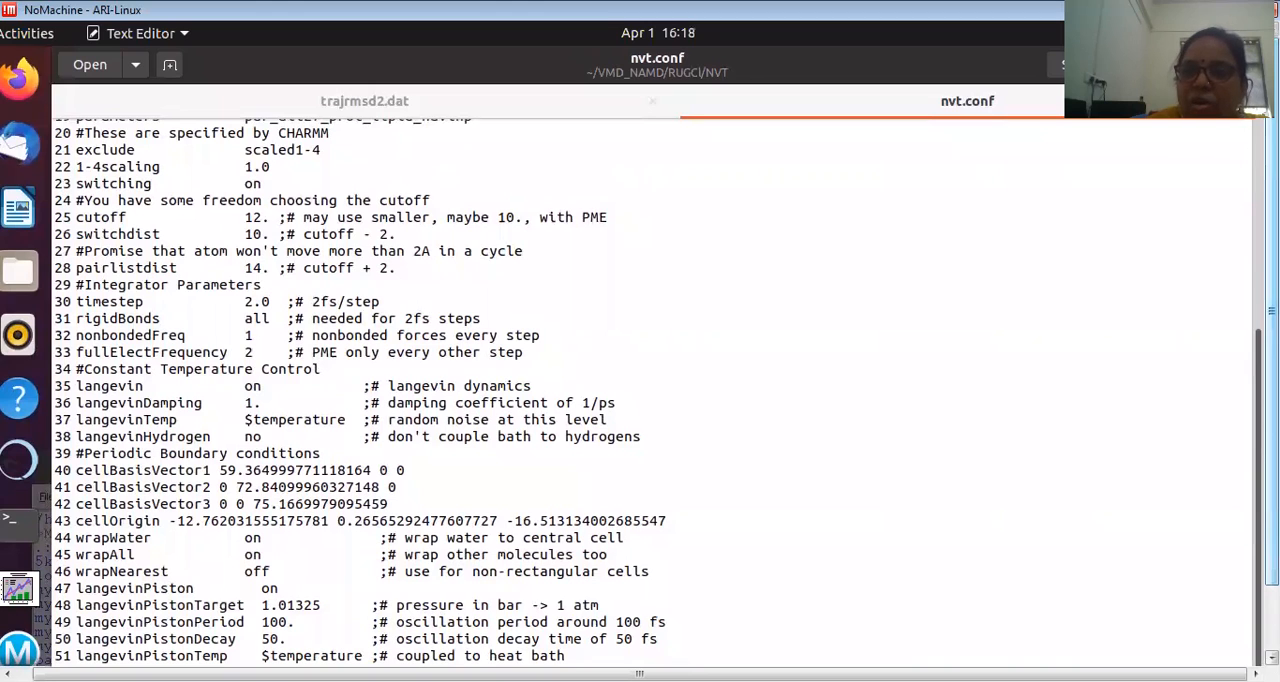